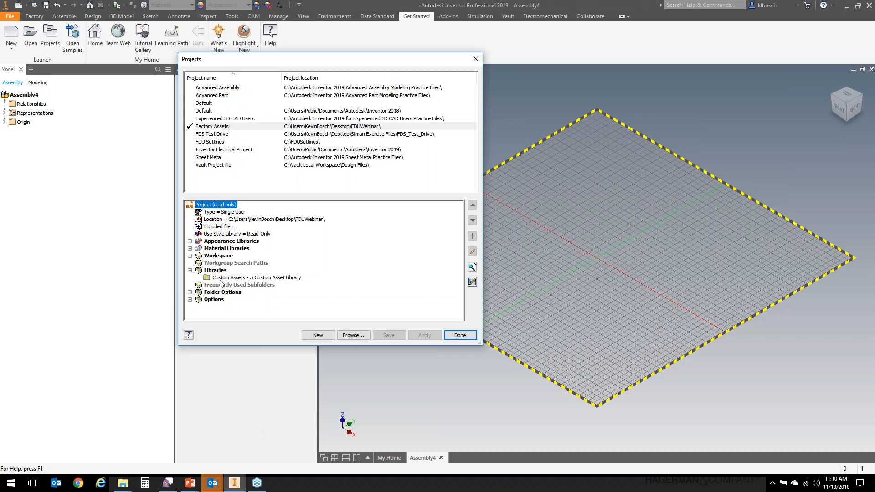
Step: Check the Custom Assets library entry in the Factory Assets project, close the project settings and show the Asset Browser
left_click(218, 279)
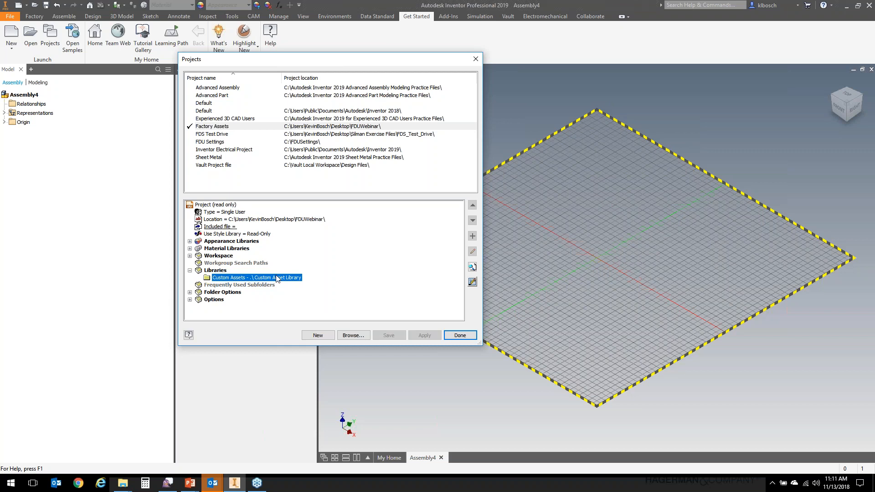
left_click(461, 335)
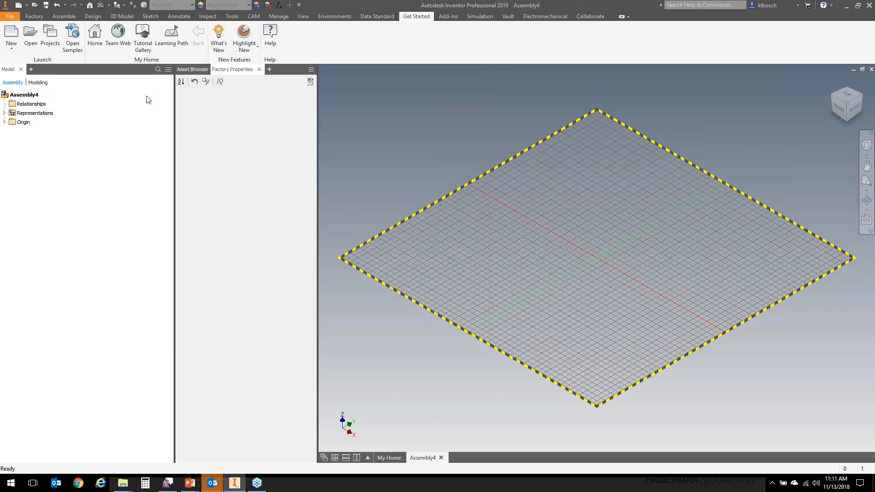
left_click(194, 70)
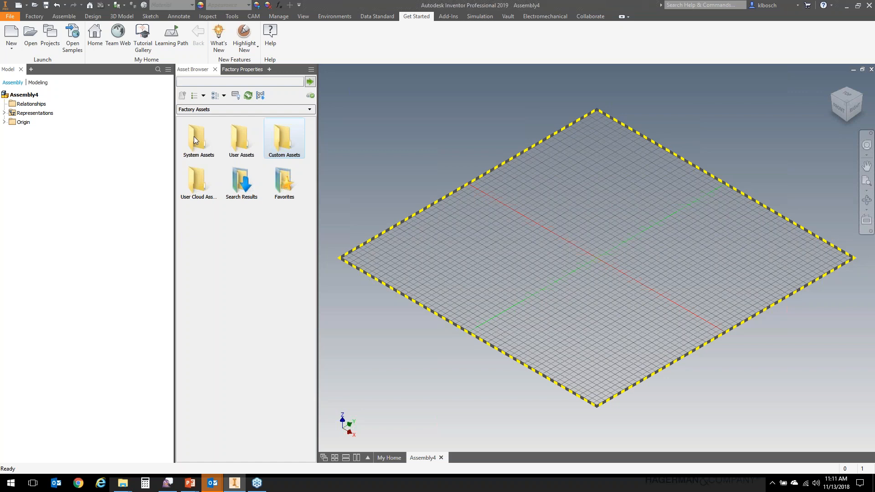
Step: Review the Factory Options for templates, snap, assets and asset builder, including the local cloud asset library path
left_click(35, 16)
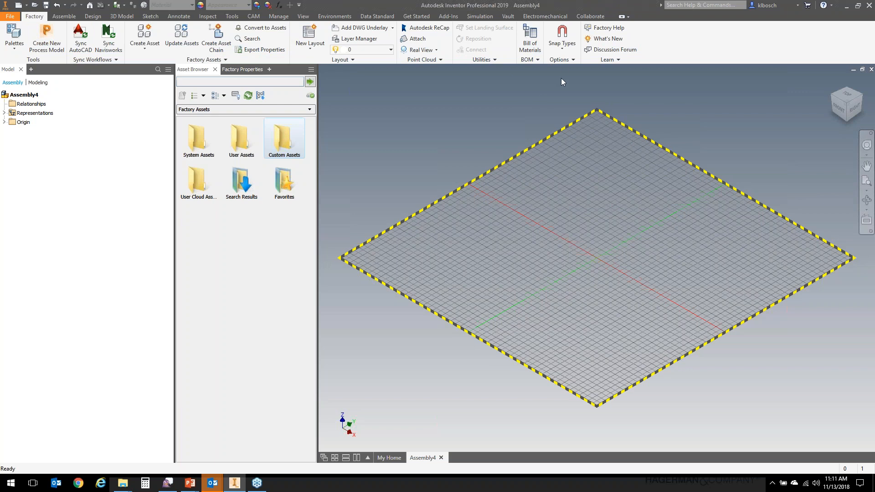
left_click(564, 60)
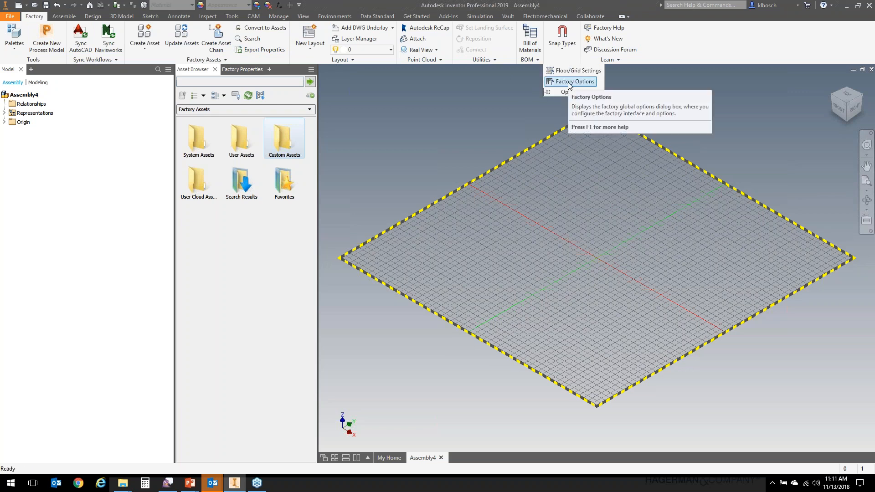
left_click(570, 83)
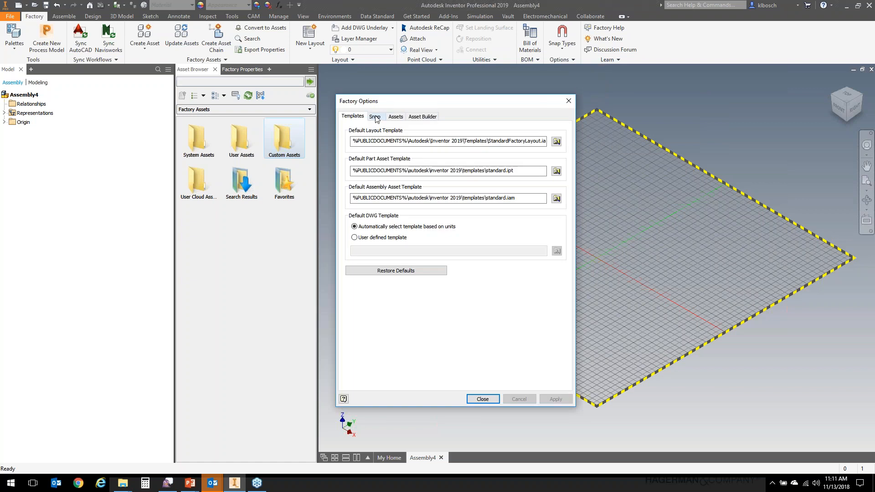
left_click(375, 117)
left_click(396, 117)
left_click(423, 117)
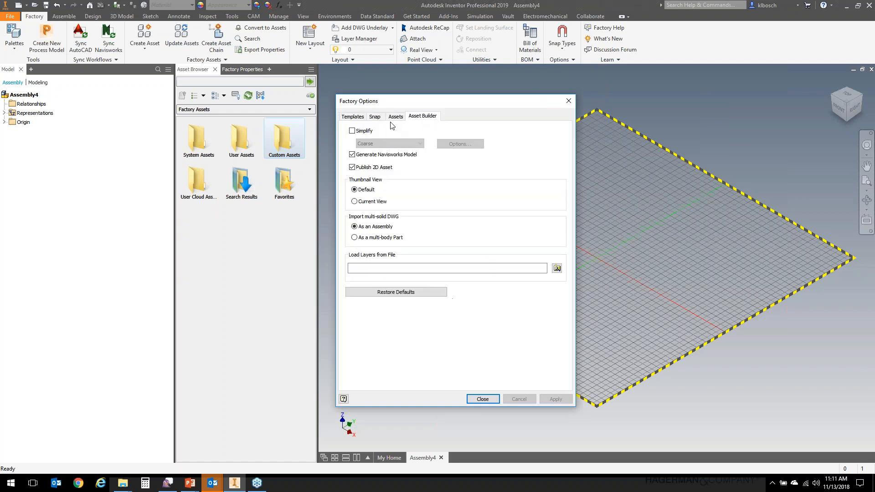
left_click(357, 119)
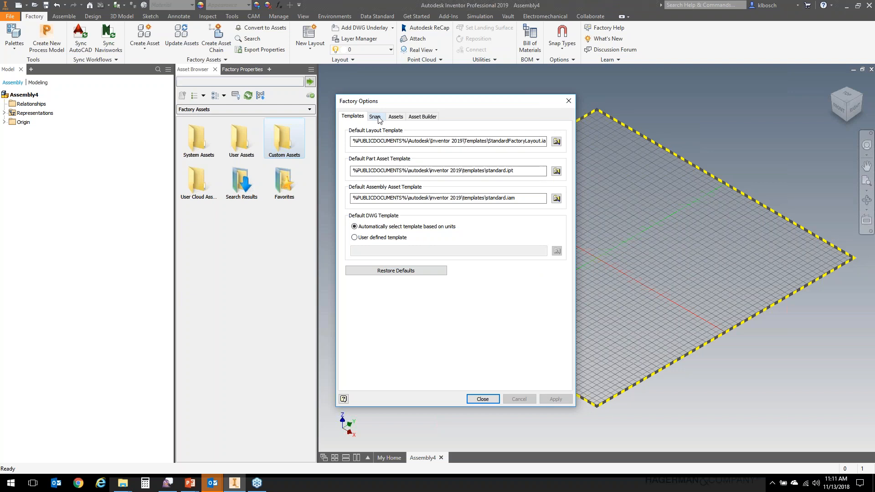
left_click(395, 117)
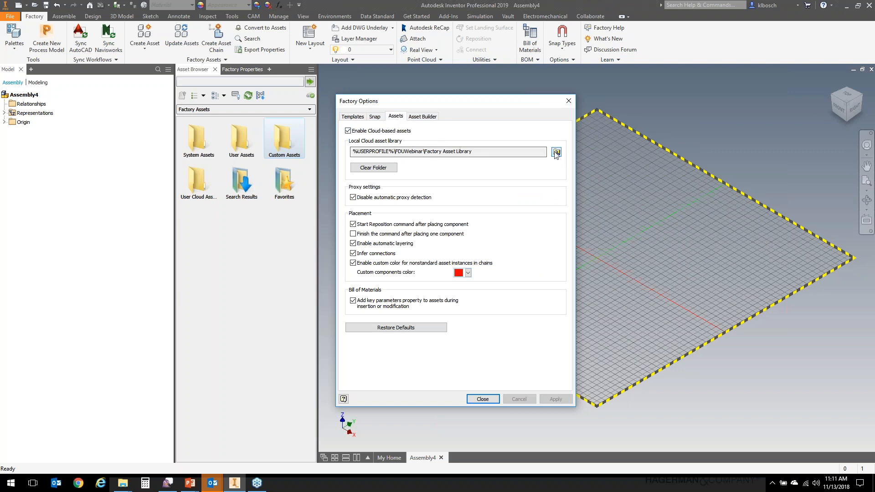
left_click(484, 400)
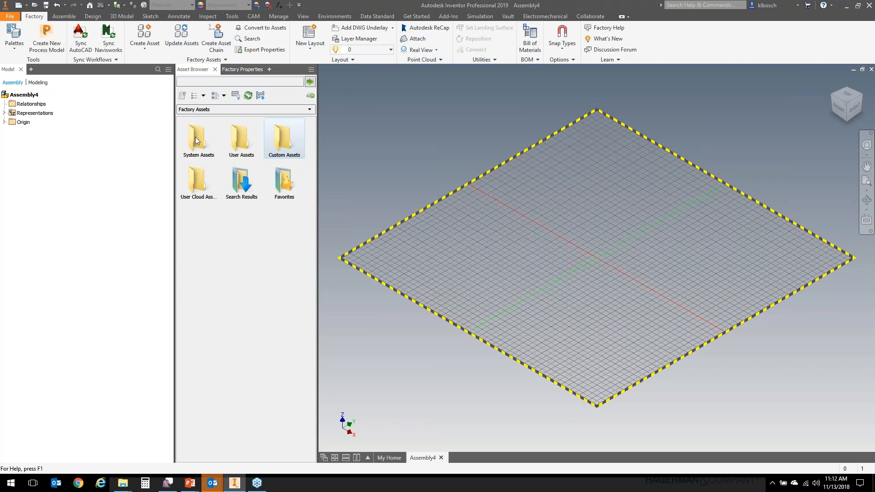
Step: Download the ball transfer asset from the Conveyor category of the System Assets
double_click(192, 138)
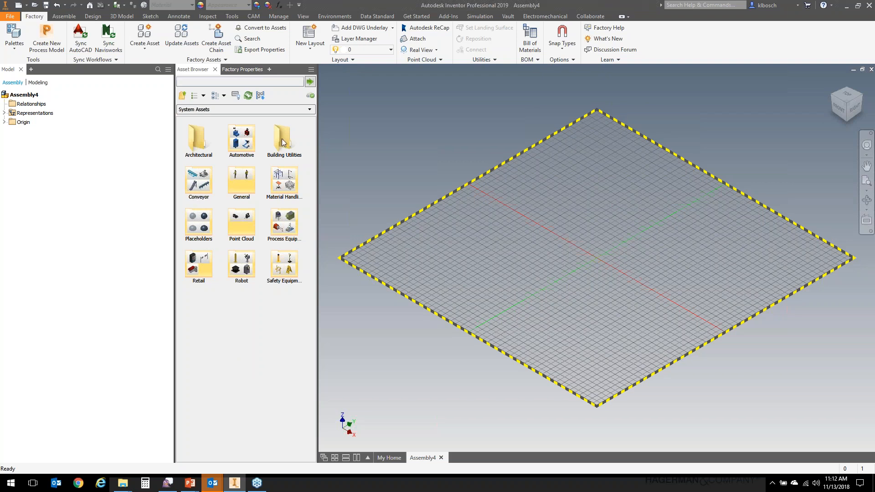
double_click(199, 183)
left_click_drag(310, 195, 314, 287)
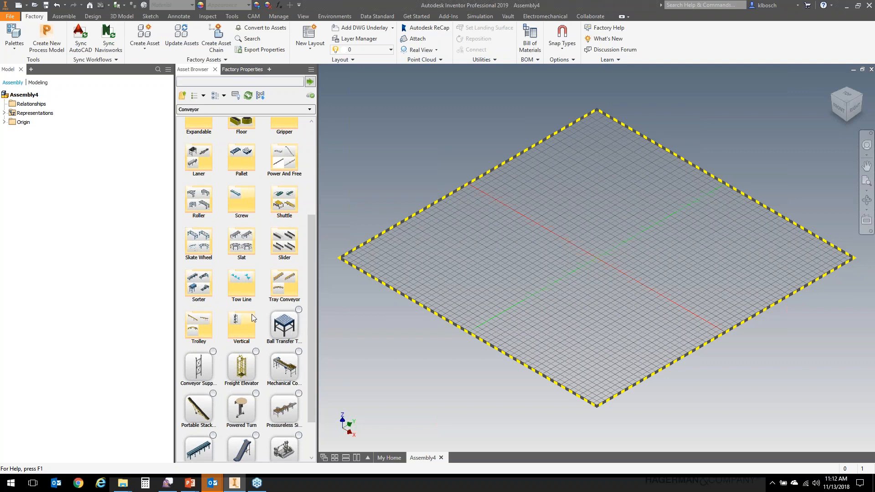
right_click(289, 328)
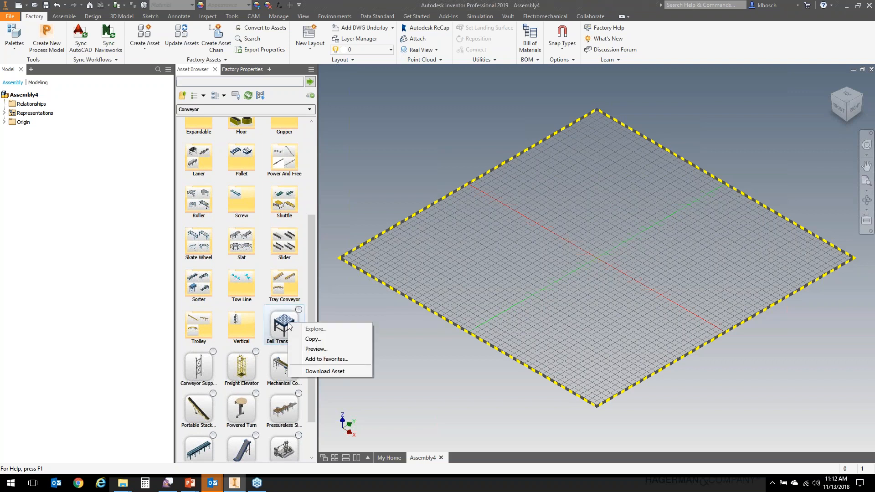
left_click(322, 372)
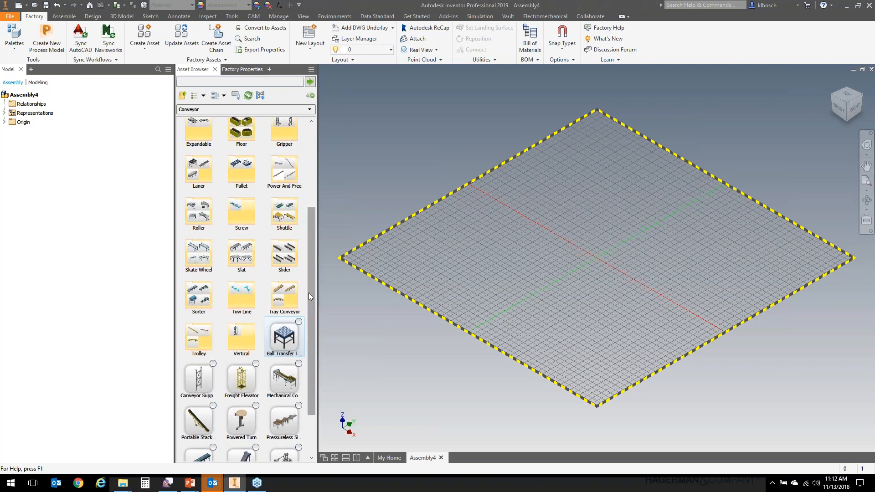
right_click(283, 334)
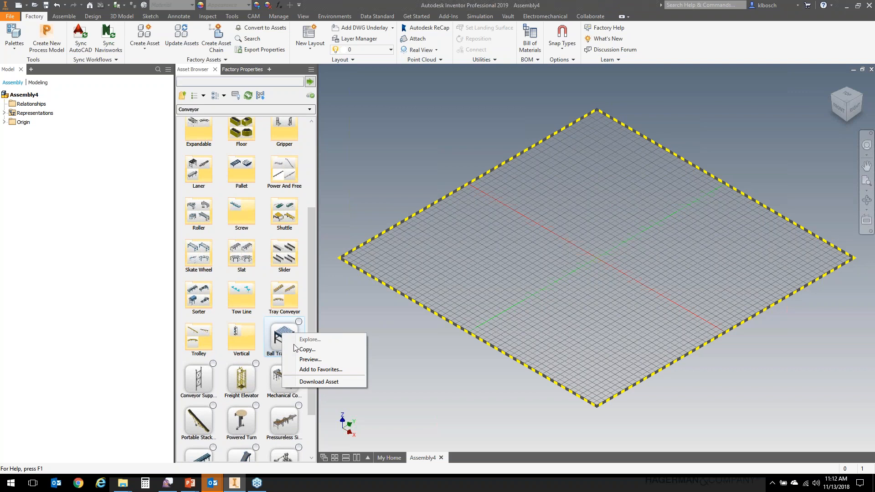
left_click(304, 382)
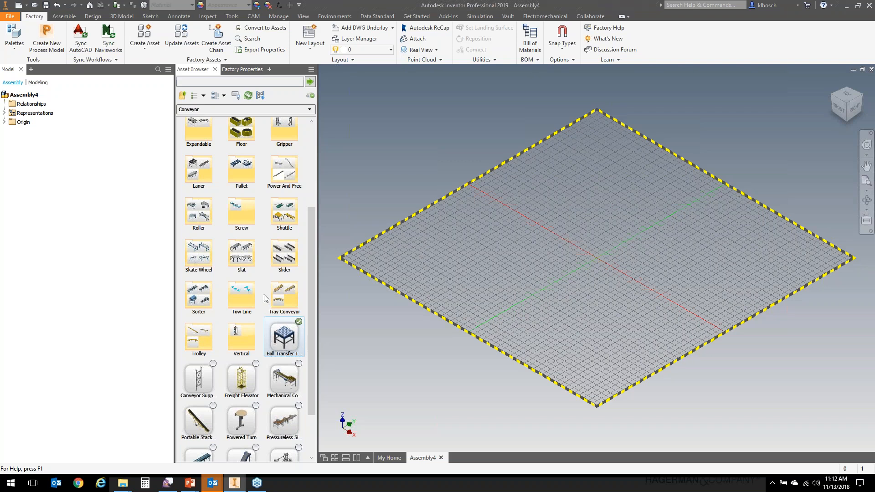
Step: Place a straight roller conveyor from the Roller category on the factory floor, near the red axis
double_click(203, 215)
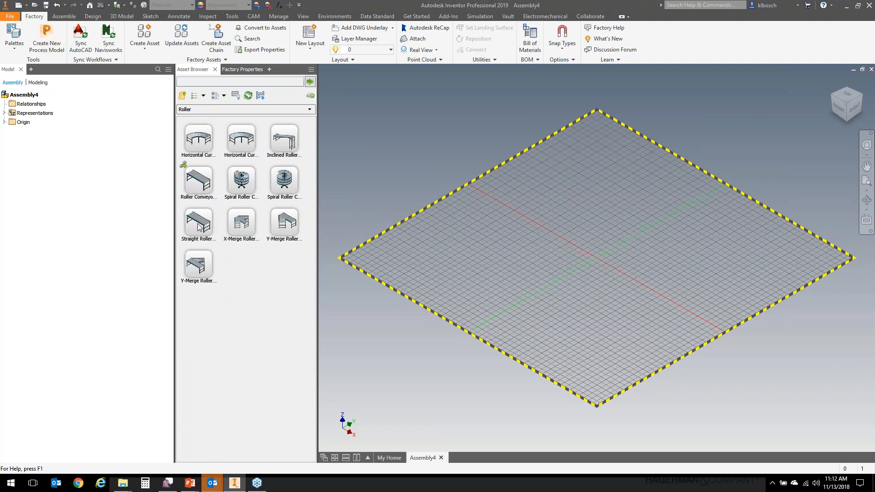
left_click_drag(197, 223, 416, 244)
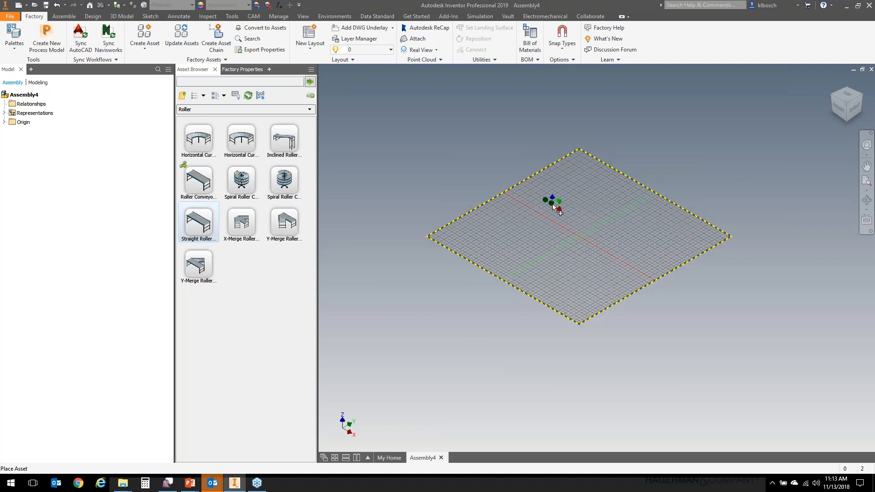
scroll(555, 209, "up", 3)
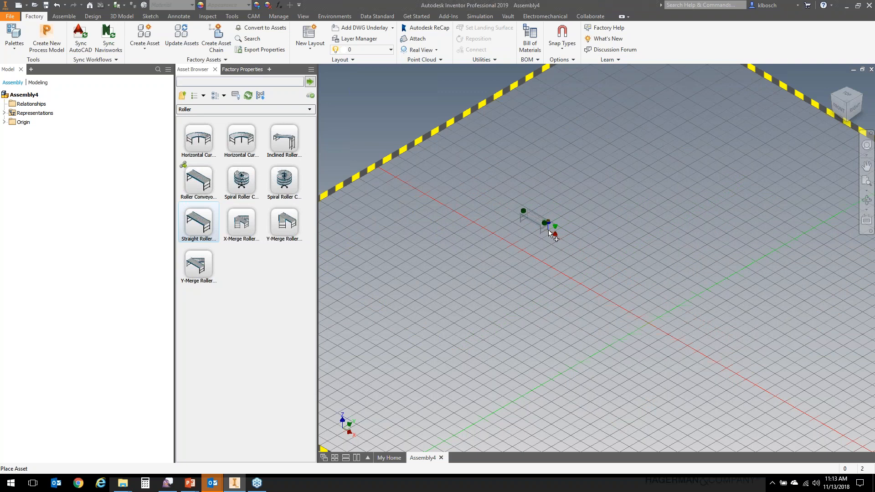
left_click(547, 230)
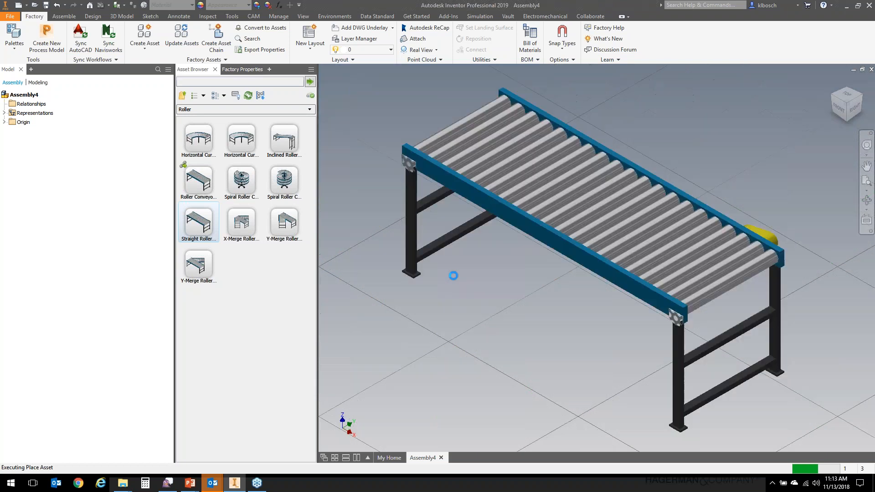
left_click(486, 61)
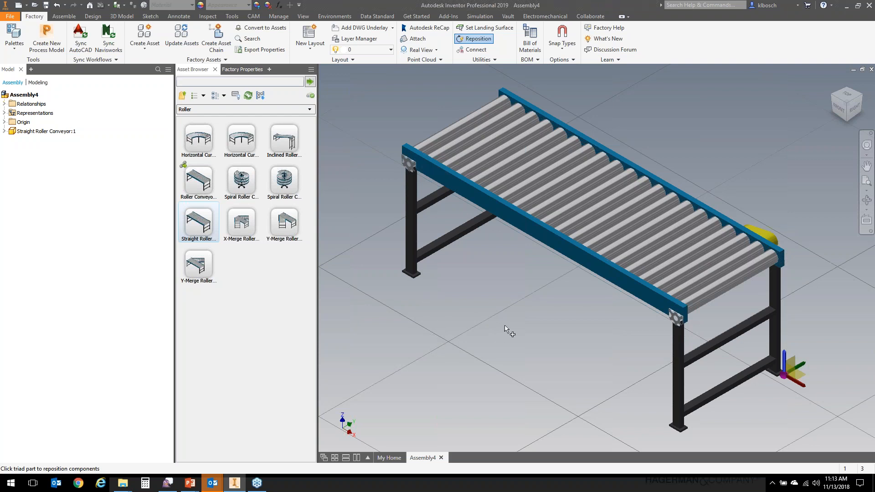
Step: Accept the conveyor's position and snap two more straight roller conveyors to it, one onto each end
scroll(517, 316, "down", 2)
scroll(518, 316, "down", 3)
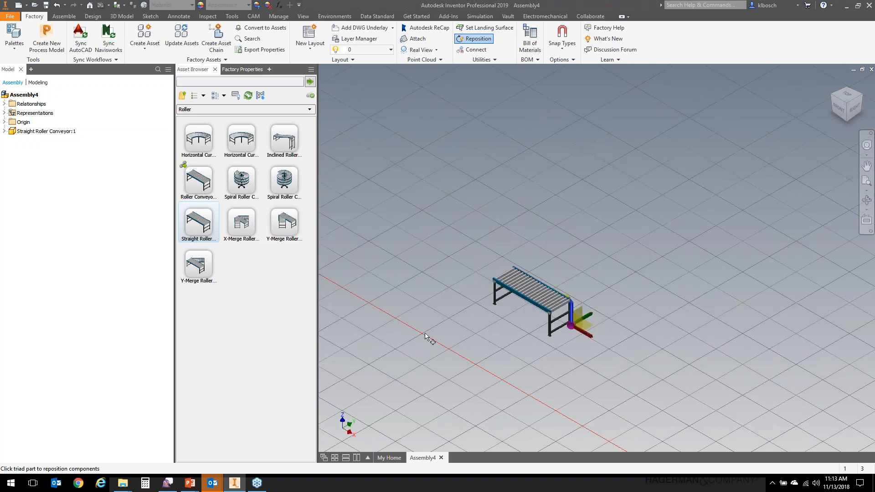
middle_click_drag(448, 330, 514, 243)
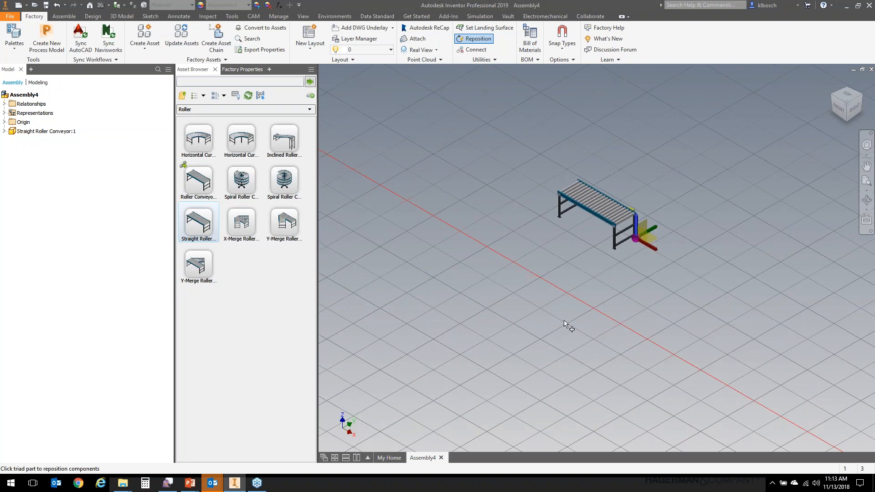
scroll(564, 321, "down", 6)
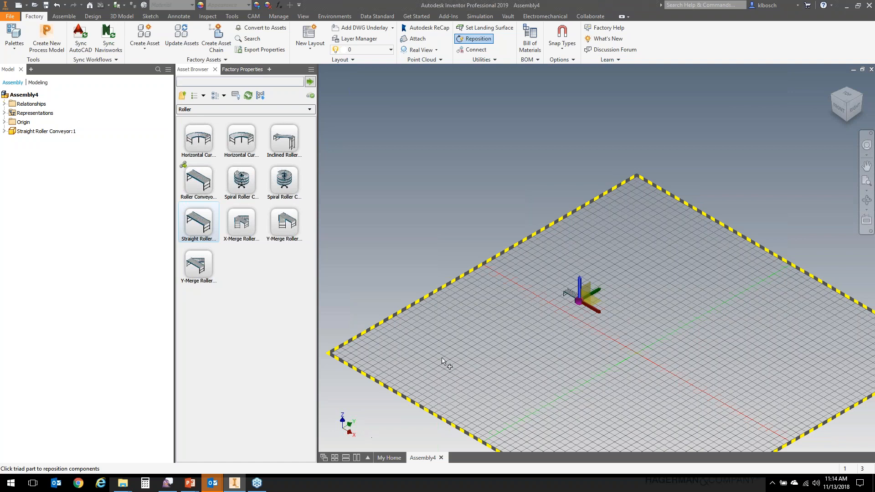
scroll(588, 310, "down", 5)
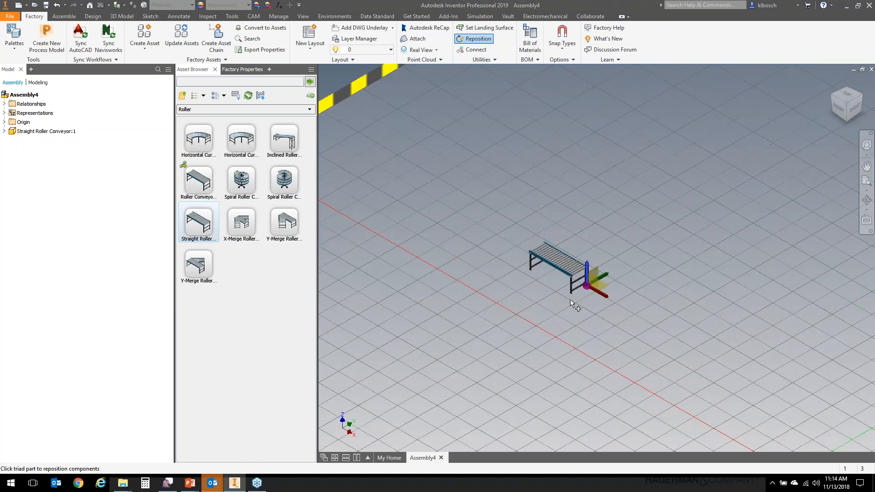
right_click(537, 292)
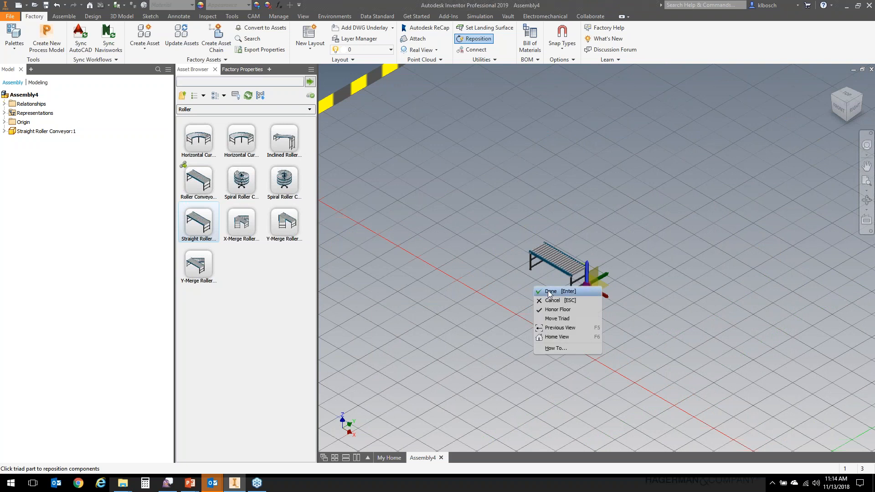
left_click(550, 292)
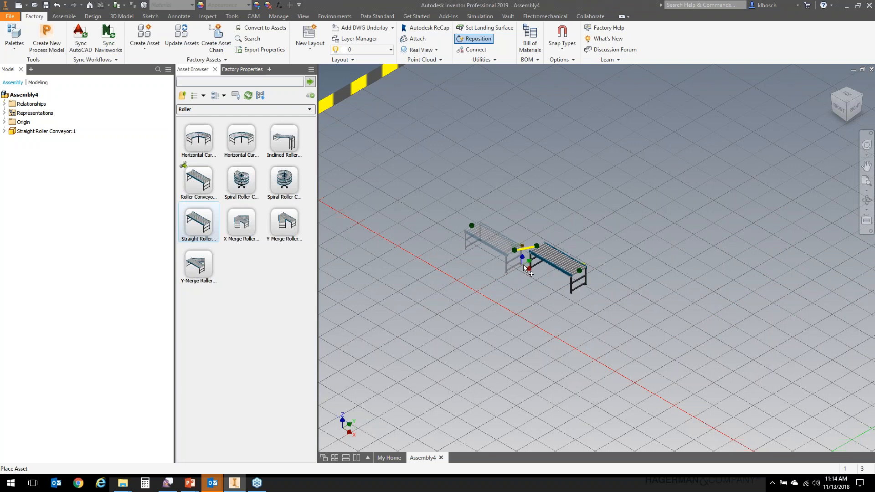
left_click(537, 266)
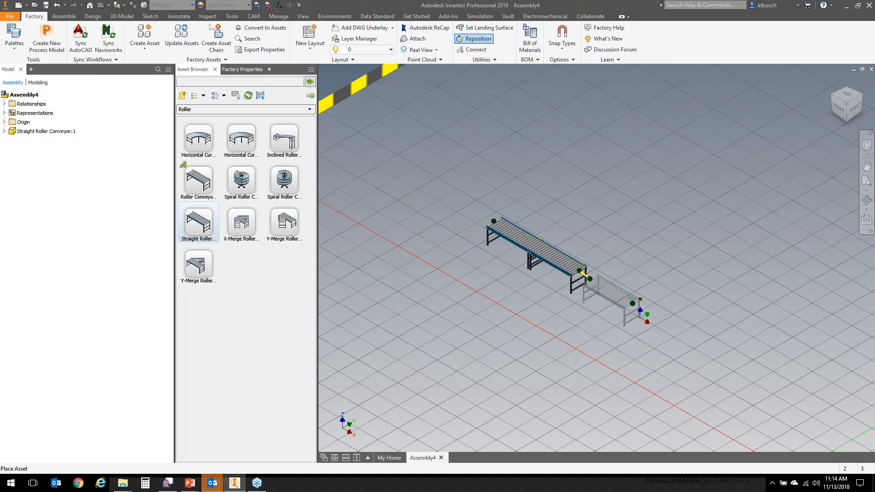
left_click(637, 314)
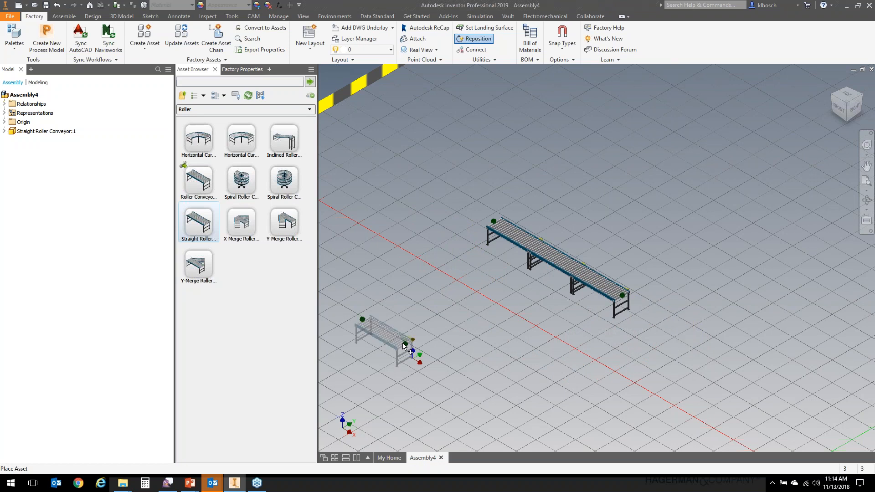
Step: Snap two Horizontal Curve Roller Conveyors (For Asset Chains) in an S shape onto the front end of the straight line
left_click(242, 139)
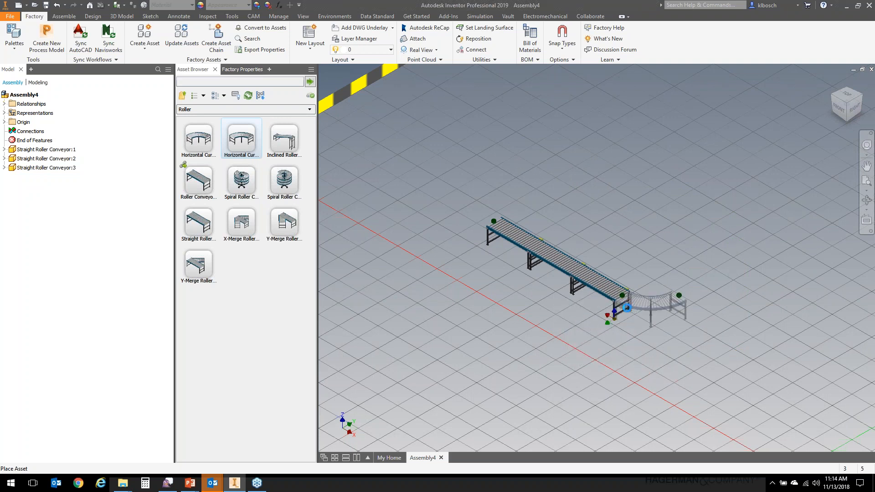
left_click(630, 310)
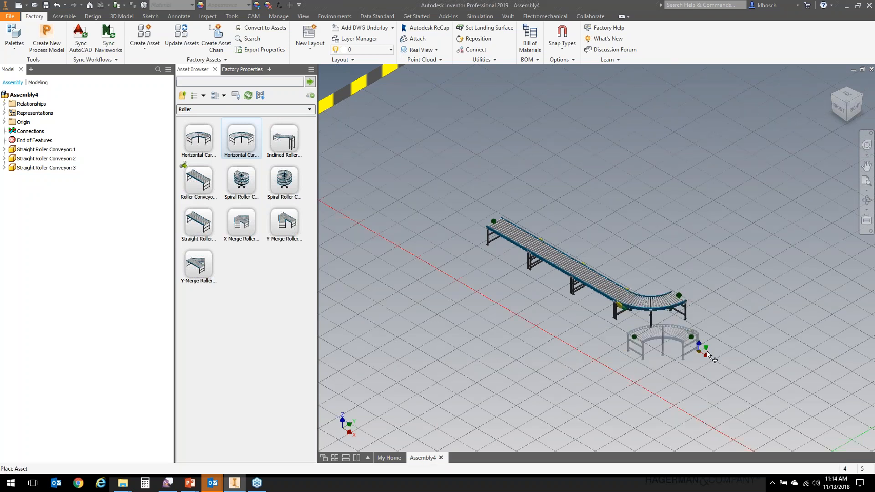
left_click(744, 307)
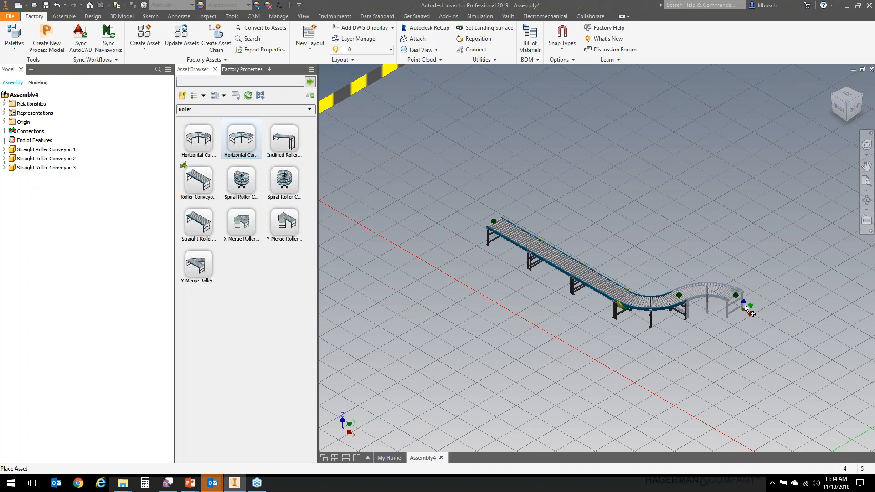
right_click(689, 228)
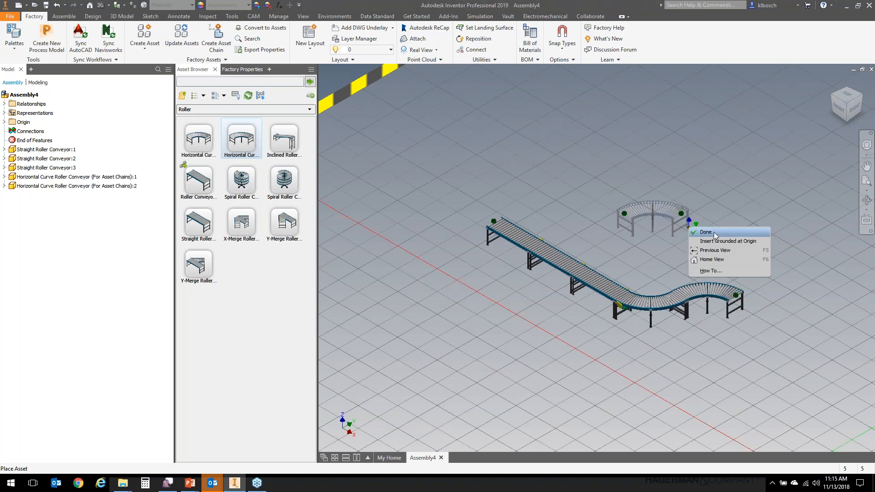
left_click(713, 233)
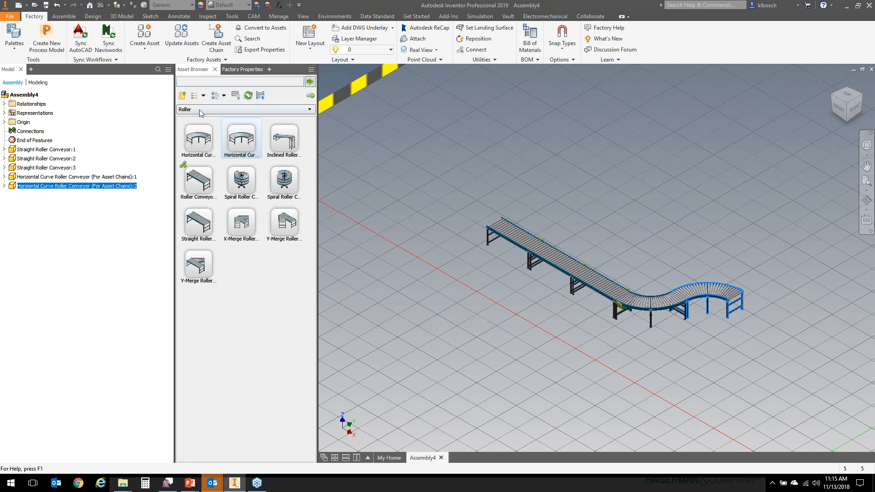
Step: Set the width of the straight roller conveyor at the back end of the line to 48 in its factory properties
left_click(243, 71)
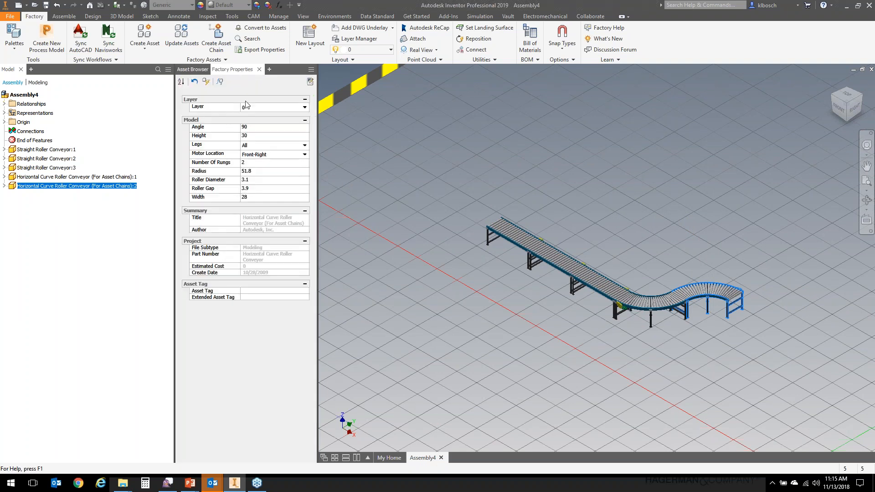
left_click(503, 232)
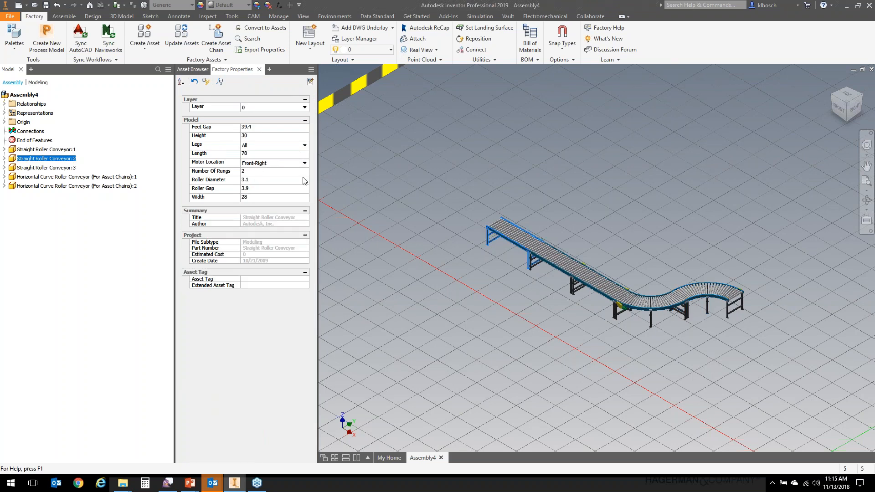
left_click(250, 197)
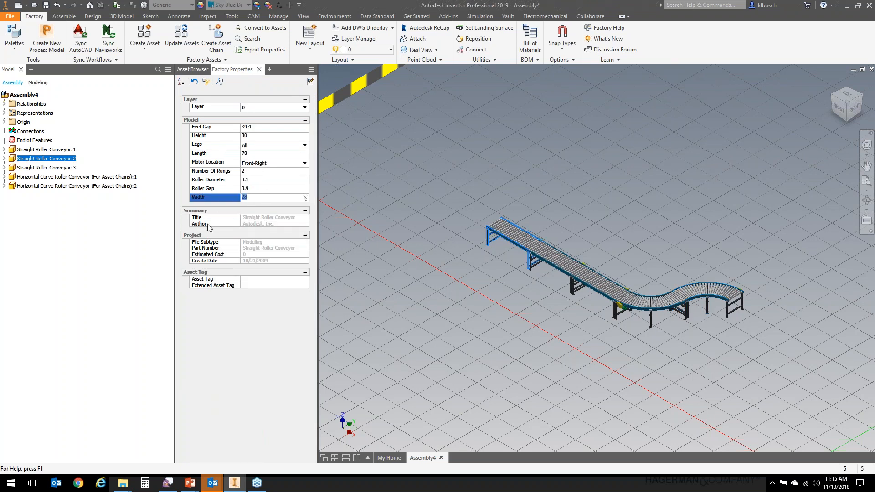
type("48")
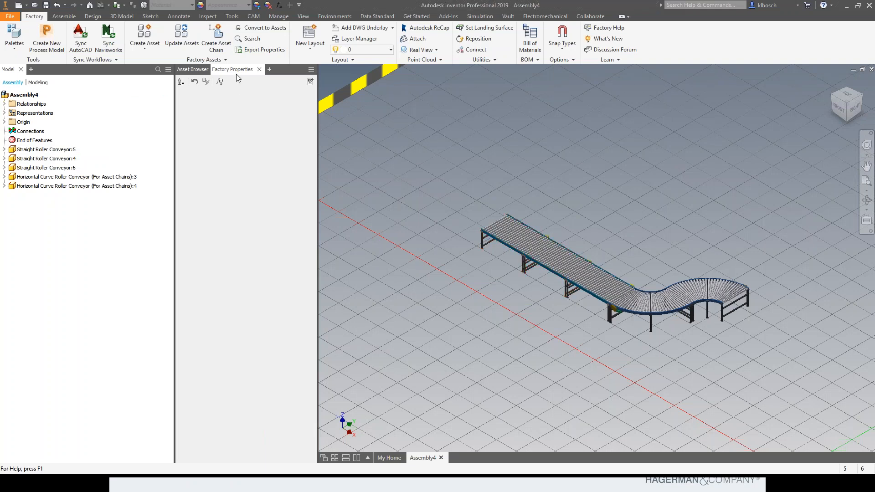
Step: Return the connected conveyor line to a width of 28 through its rearmost straight roller conveyor
left_click(527, 243)
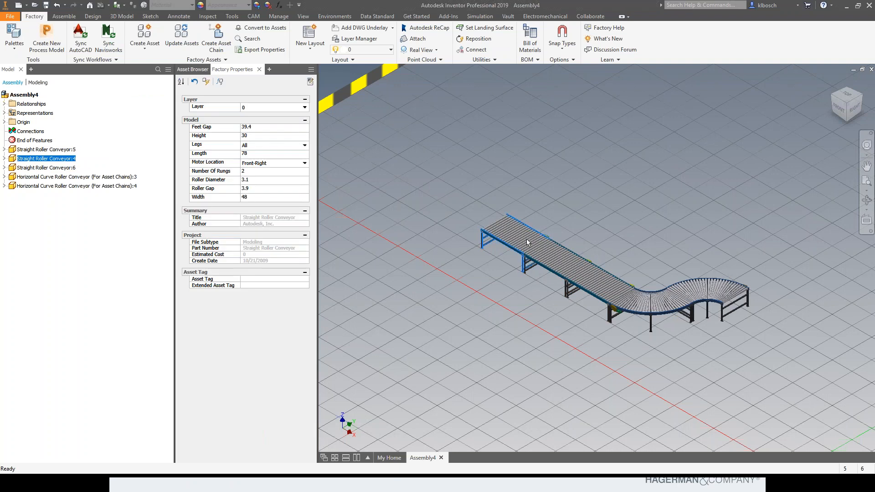
left_click(218, 197)
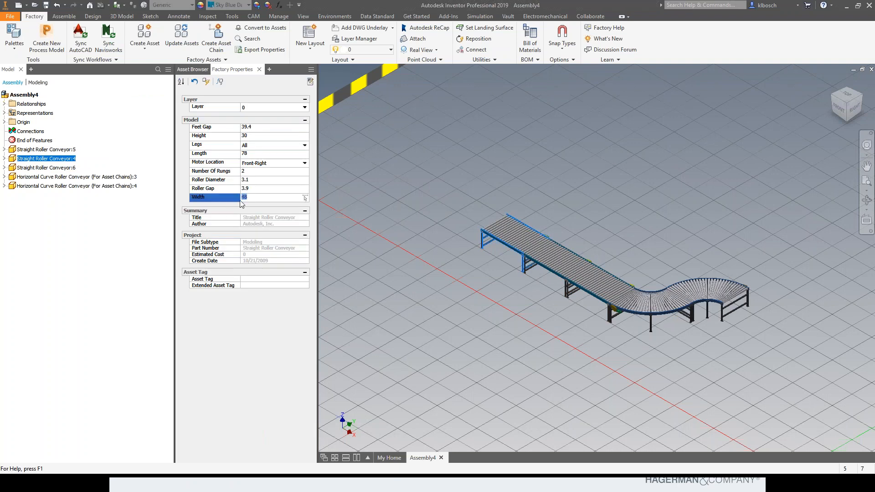
type("28")
key("Return")
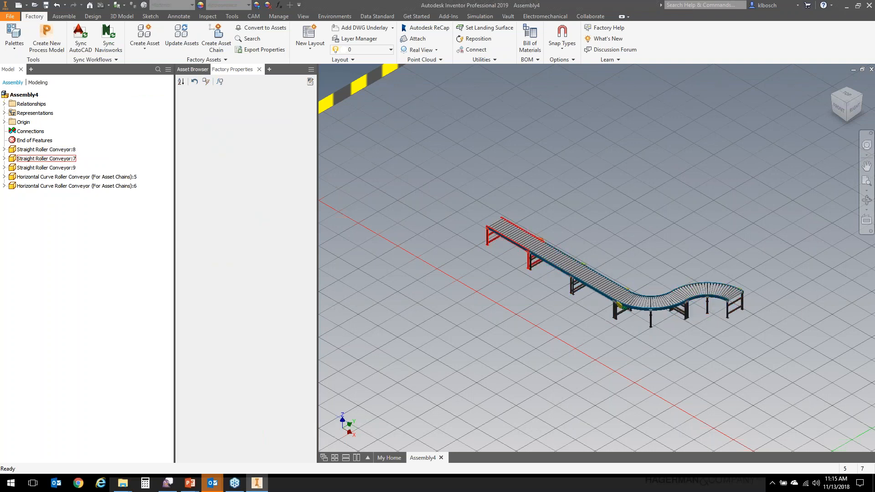
Step: Download the TD_Robot_7th_Axis_Riser asset from the Favorites folder of the factory asset library
left_click(196, 70)
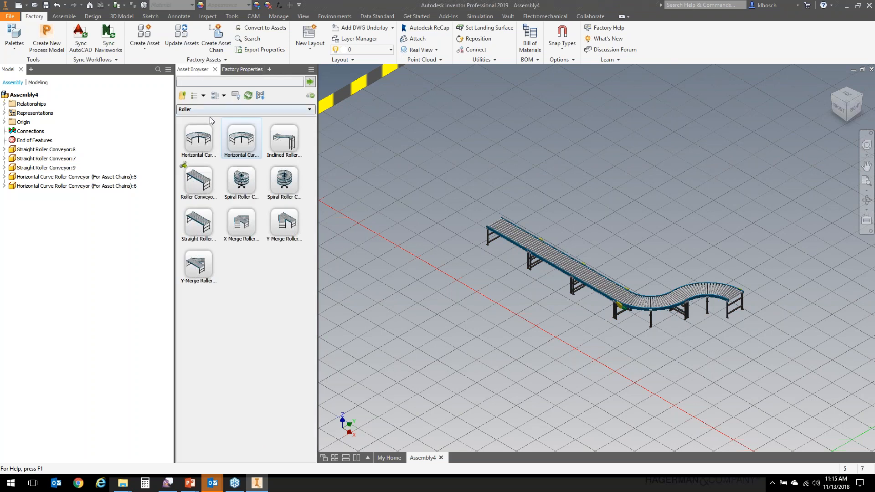
left_click(181, 97)
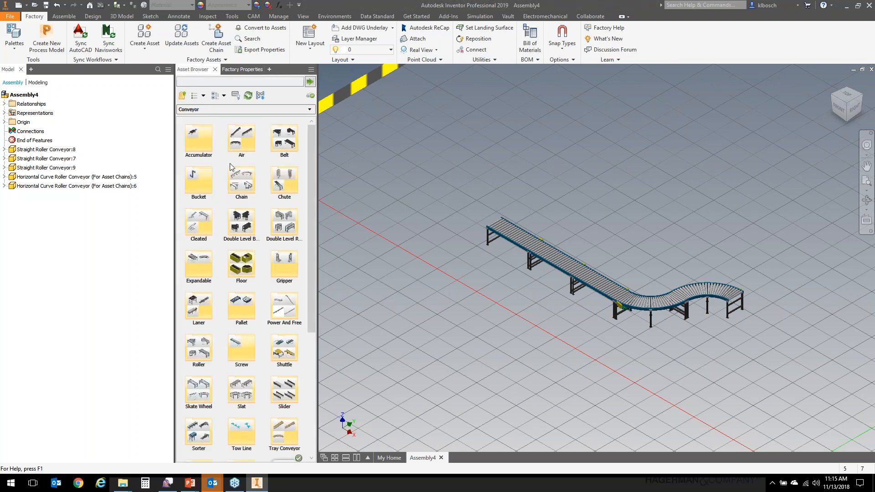
left_click(182, 97)
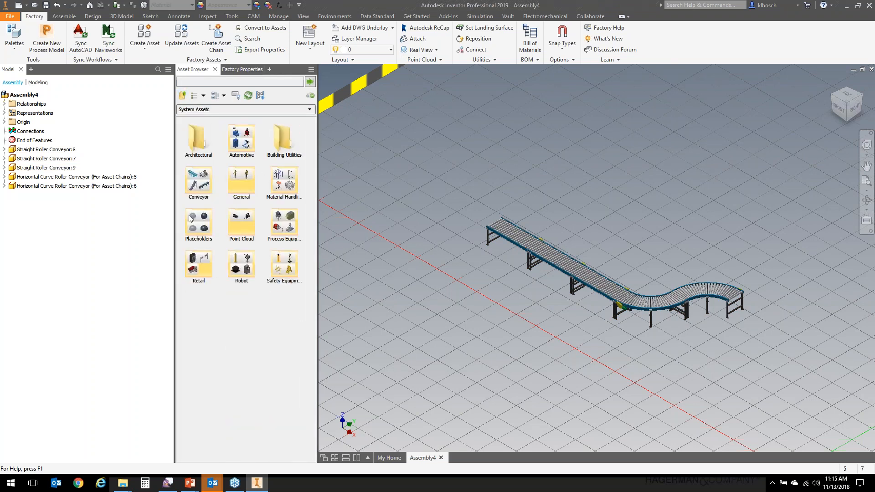
left_click(182, 95)
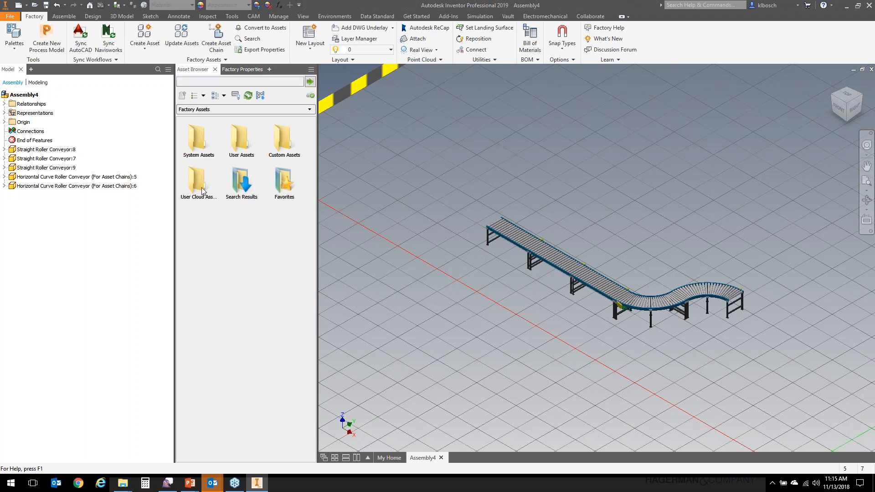
double_click(284, 181)
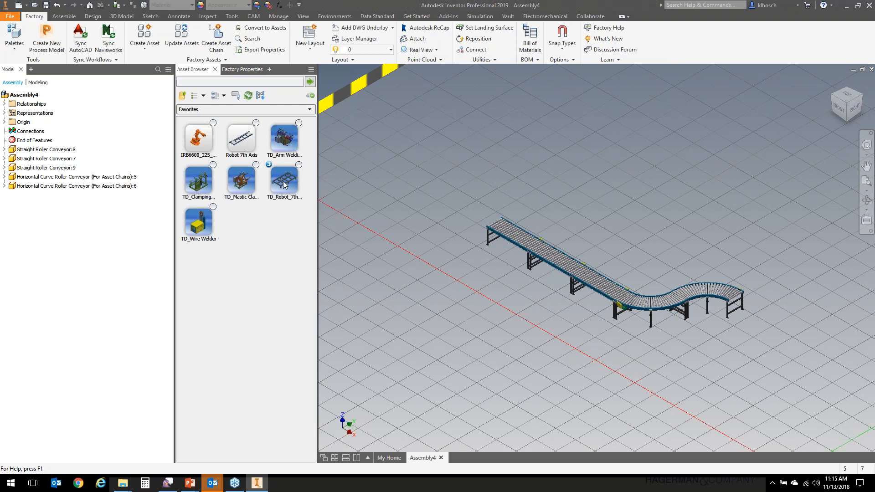
left_click_drag(284, 183, 393, 179)
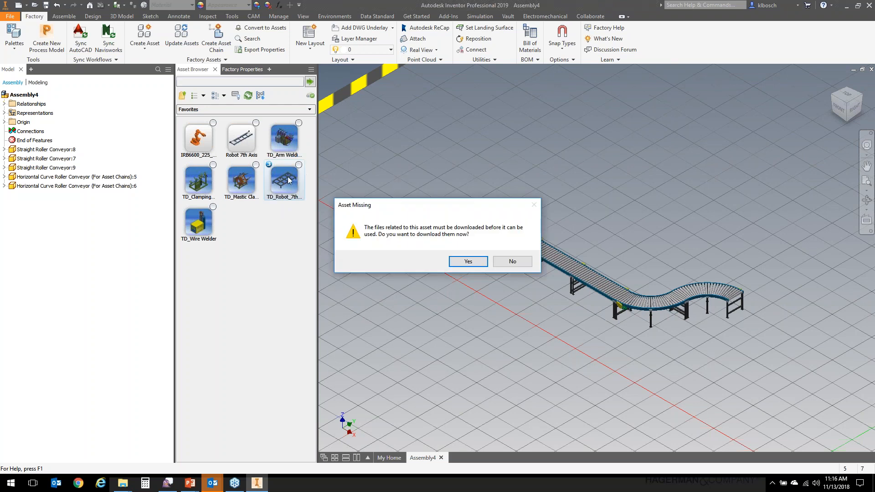
left_click(467, 261)
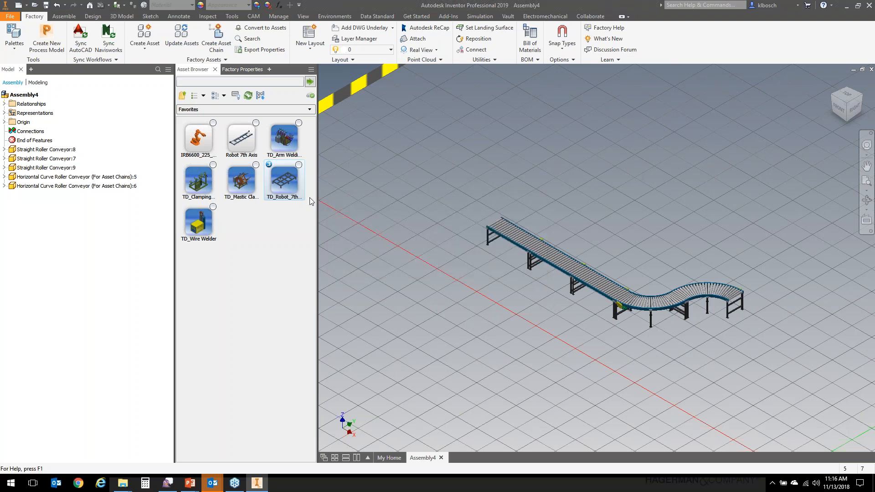
right_click(286, 174)
left_click(255, 251)
Step: Choose the 72_inchx220_inch variant of the TD_Robot_7th_Axis_Riser asset
left_click_drag(282, 182, 404, 177)
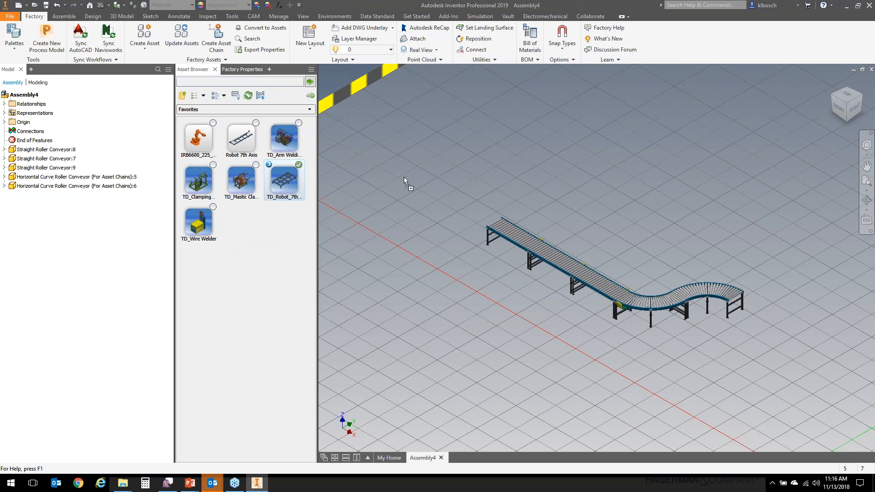
right_click(284, 182)
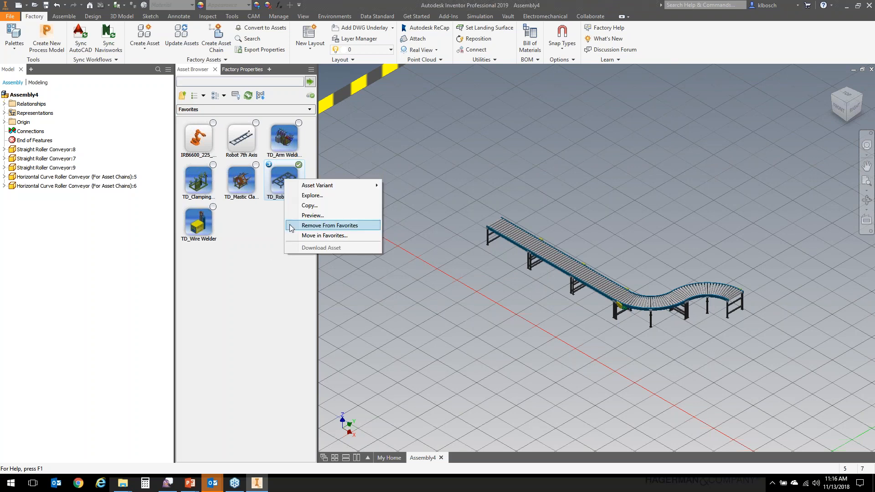
mouse_move(318, 187)
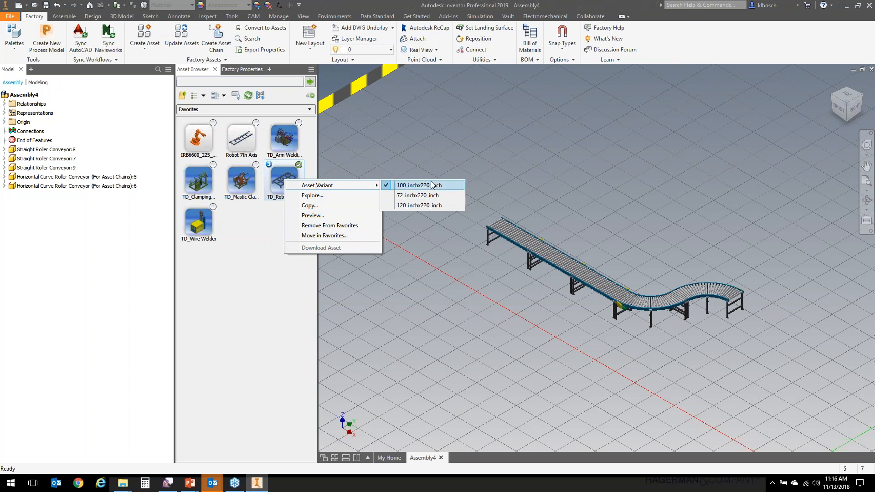
left_click(407, 199)
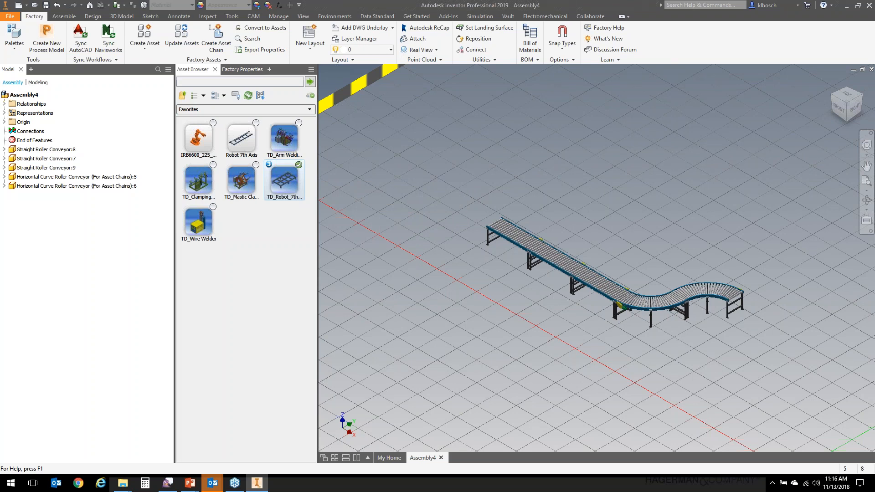
Step: Place one robot riser on the floor behind the straight conveyors, accept its position and end the placement
left_click(628, 194)
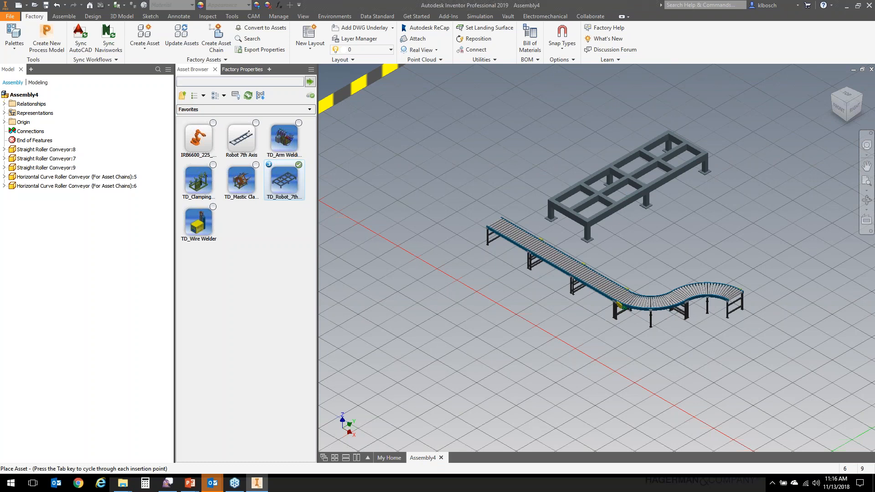
right_click(541, 174)
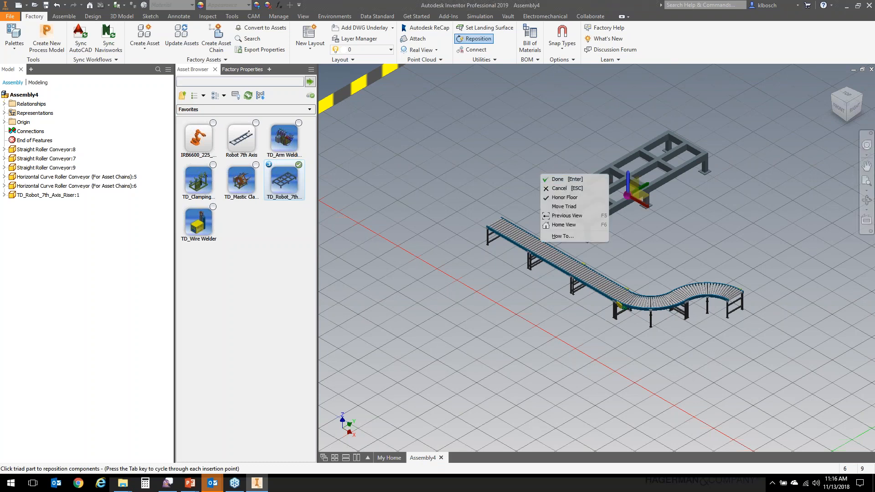
left_click(563, 178)
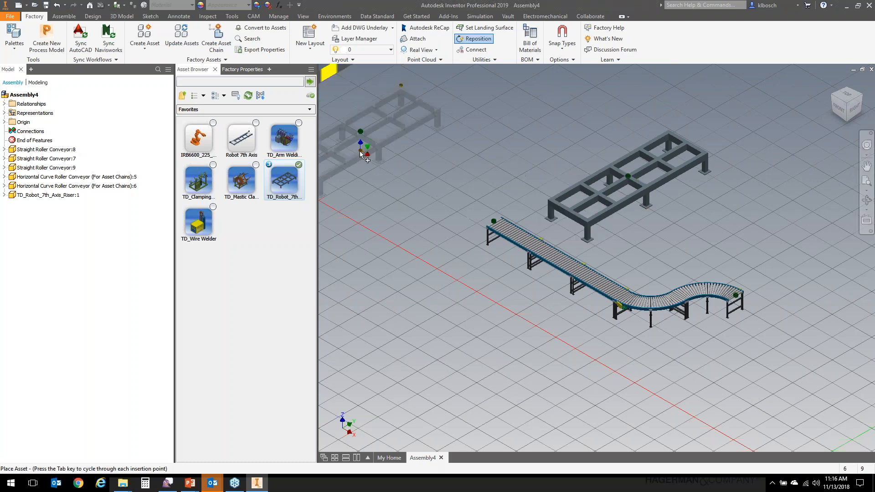
key("Escape")
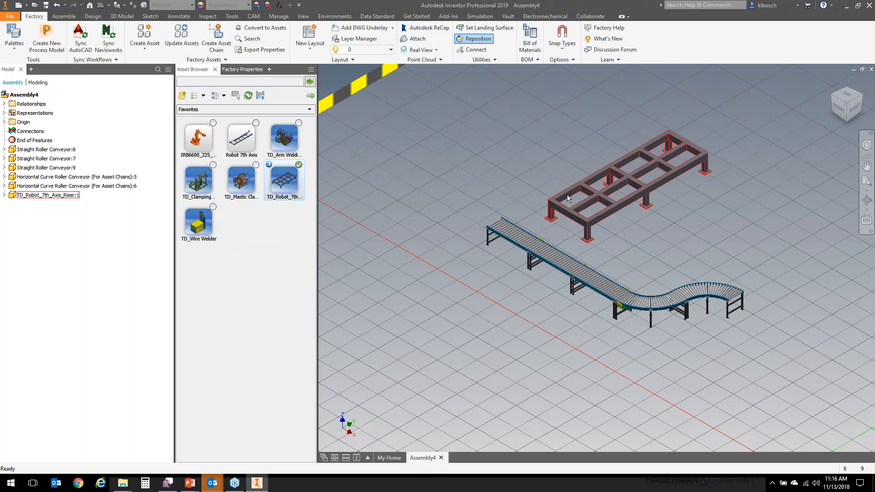
Step: Examine the variants offered for the placed robot riser in its factory properties, keeping the current one
left_click(242, 69)
left_click(305, 129)
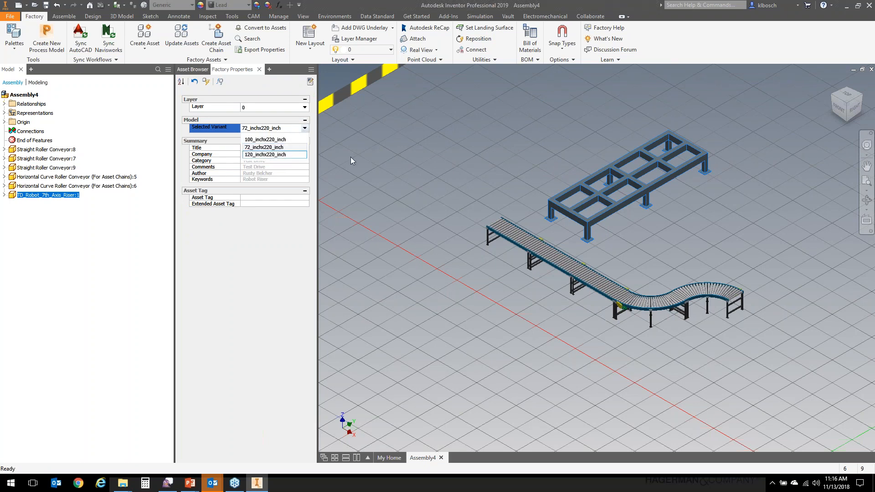
left_click(364, 168)
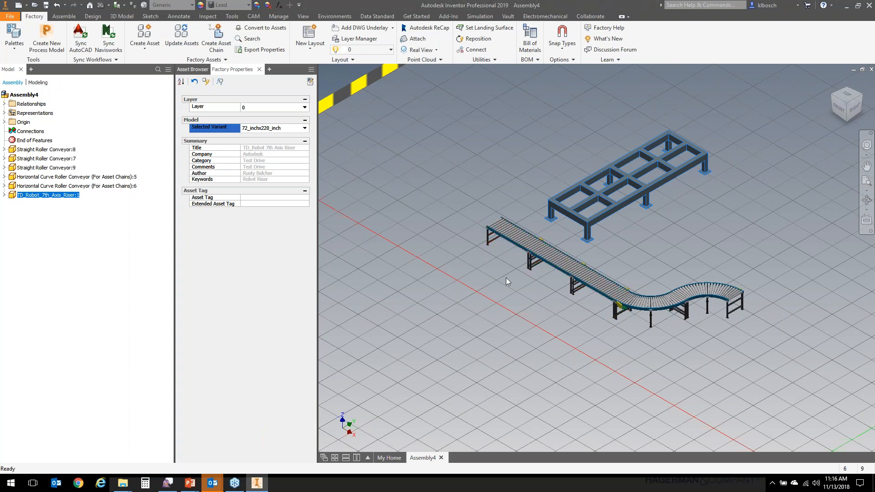
left_click(423, 254)
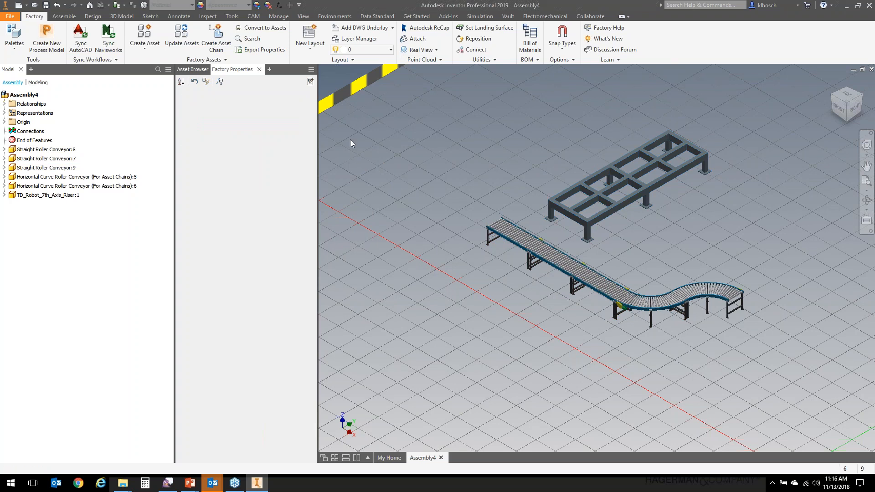
Step: Inspect the User Cloud Assets folder of the factory asset library and return to the library's root level
left_click(188, 69)
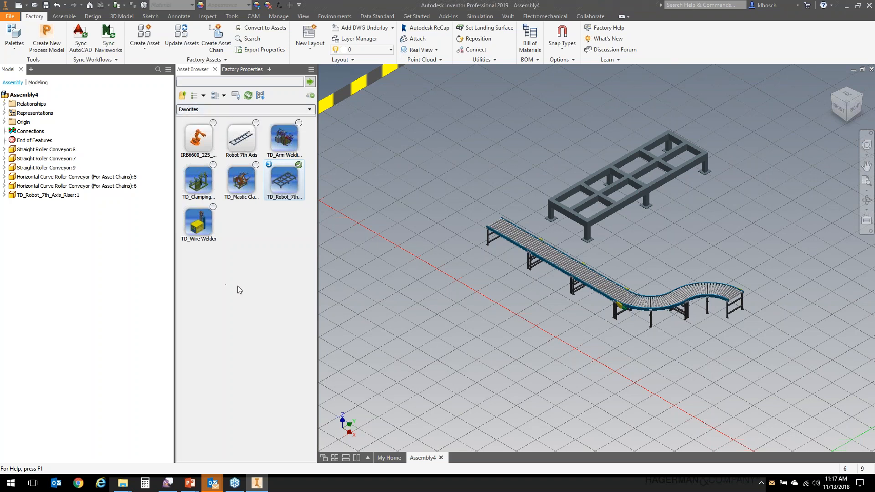
left_click(185, 97)
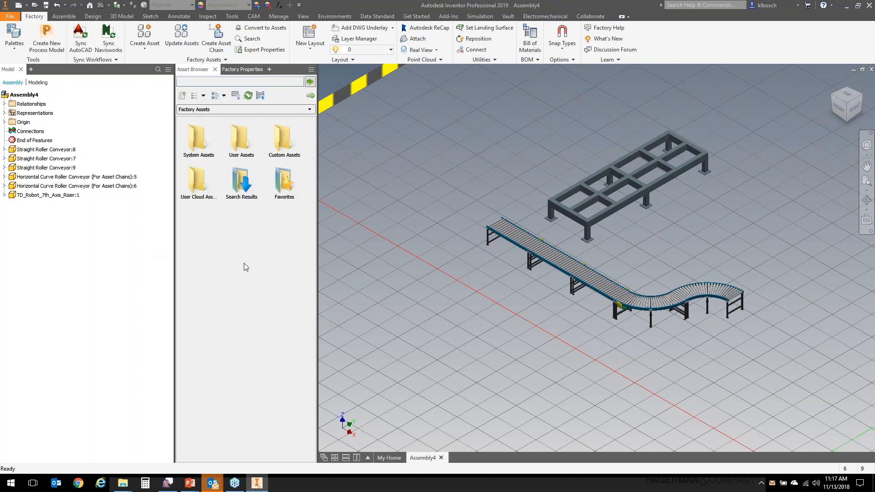
double_click(197, 177)
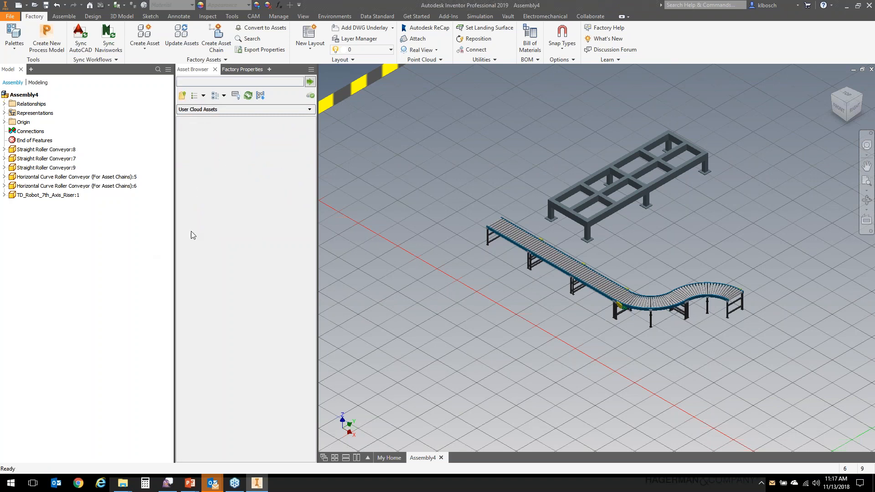
left_click(182, 95)
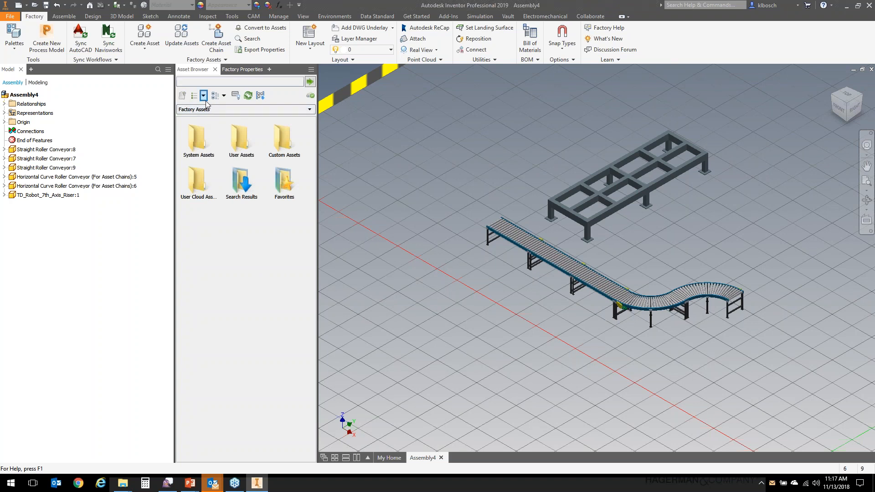
Step: Look through the Safety Equipment category of the System Assets and check the actions available for the Exit Sign asset
double_click(199, 141)
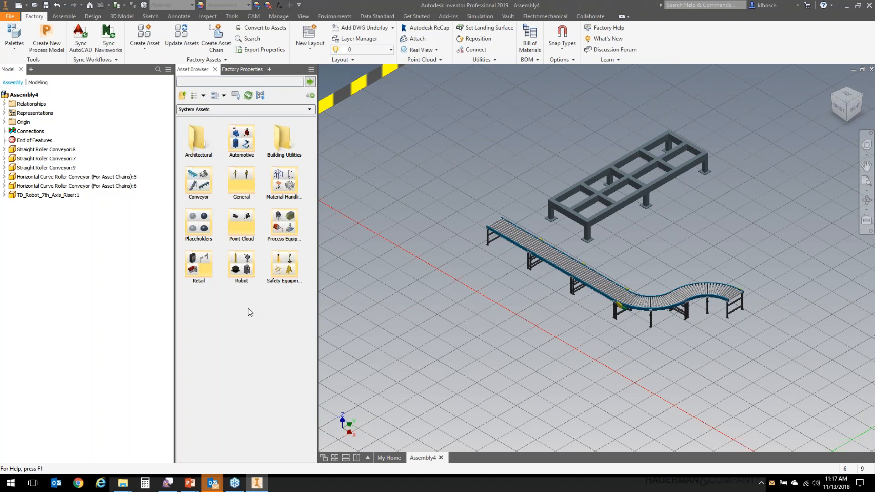
double_click(288, 266)
left_click_drag(311, 237, 304, 417)
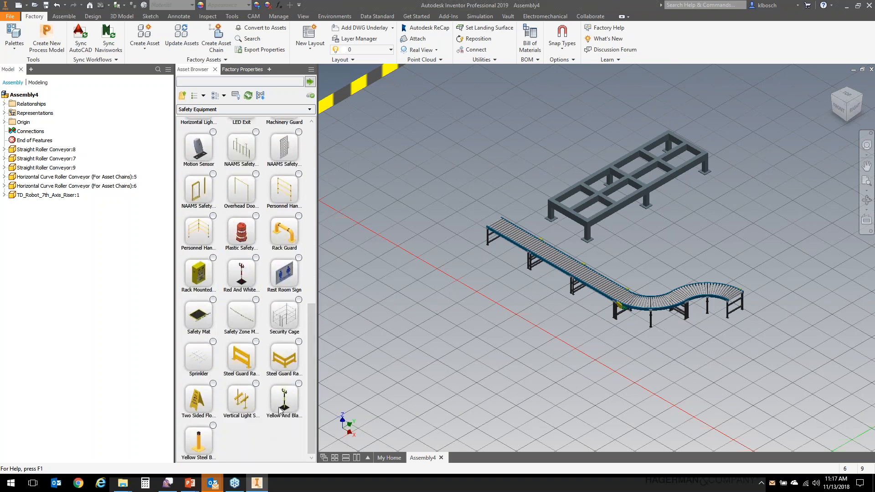
left_click_drag(311, 332, 315, 244)
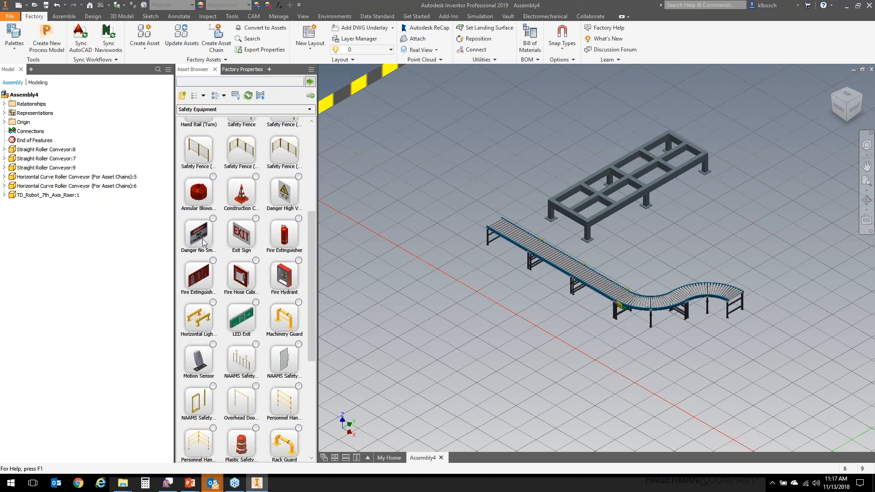
right_click(241, 234)
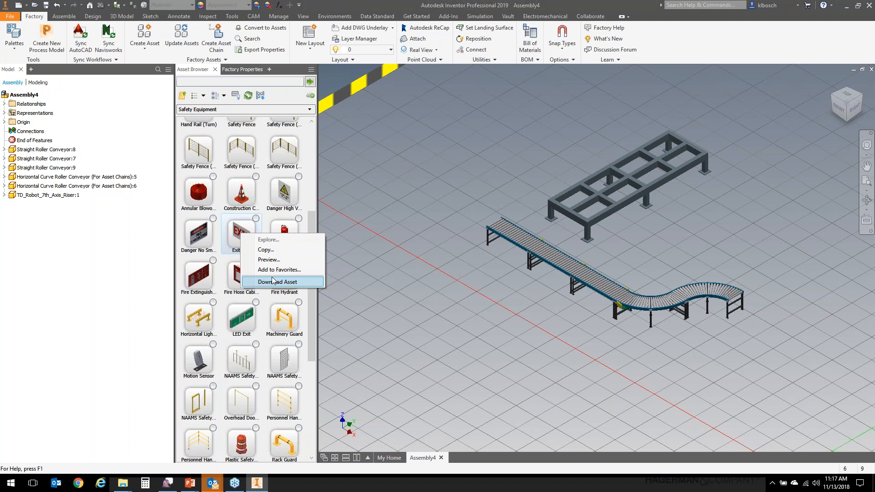
left_click_drag(316, 223, 311, 119)
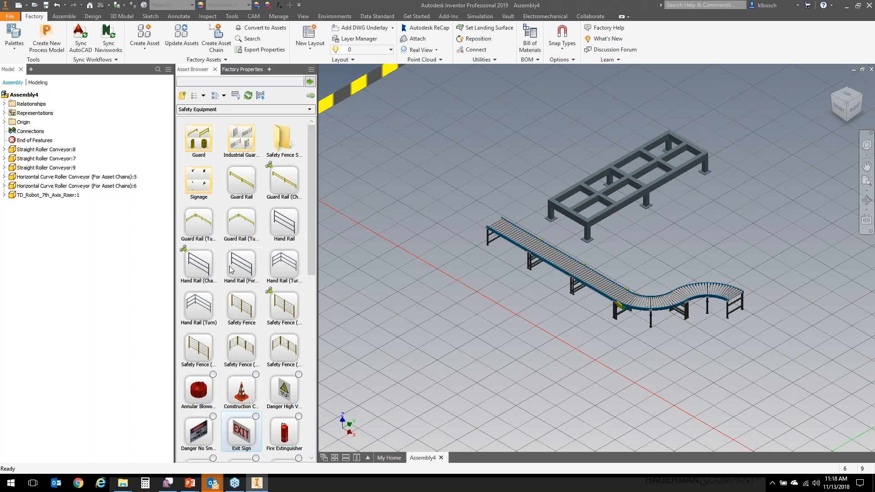
left_click_drag(309, 256, 308, 251)
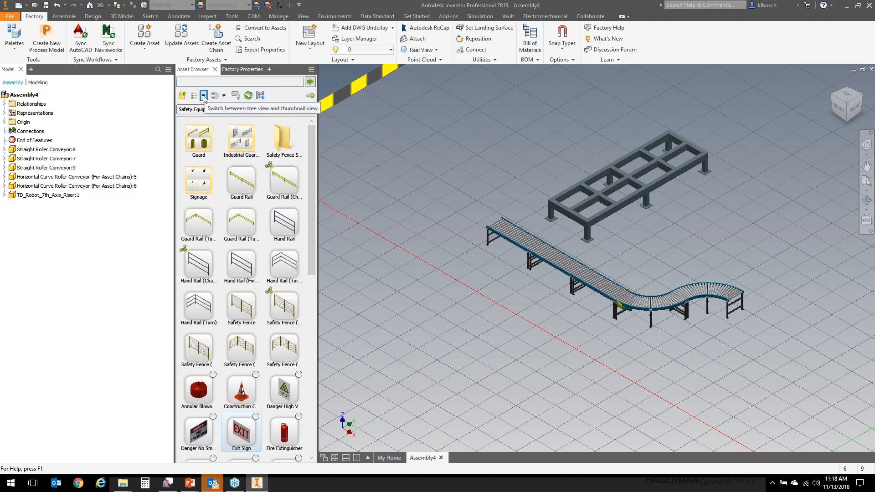
Step: Look through the subcategories and assets of the Conveyor category in the System Assets library
left_click(183, 96)
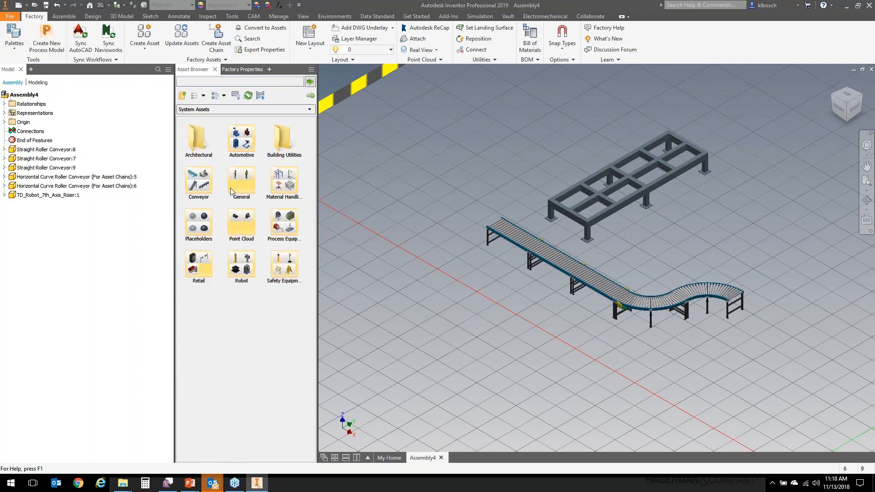
double_click(208, 188)
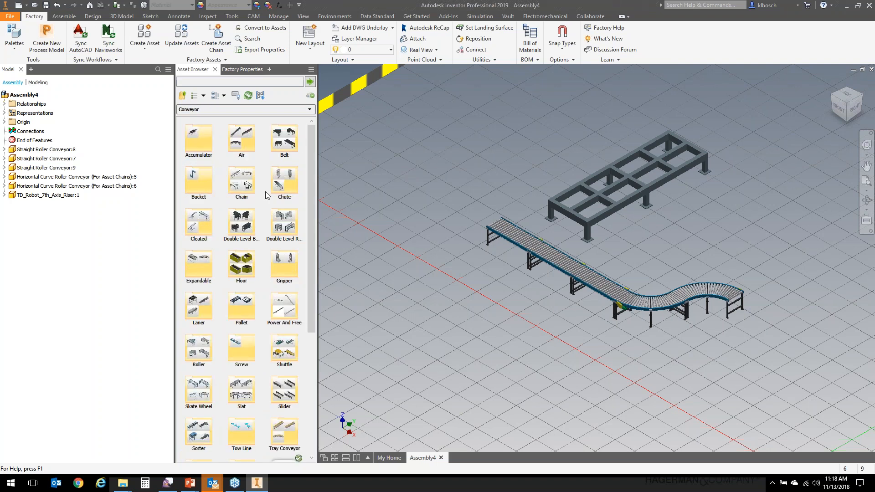
left_click_drag(313, 205, 296, 185)
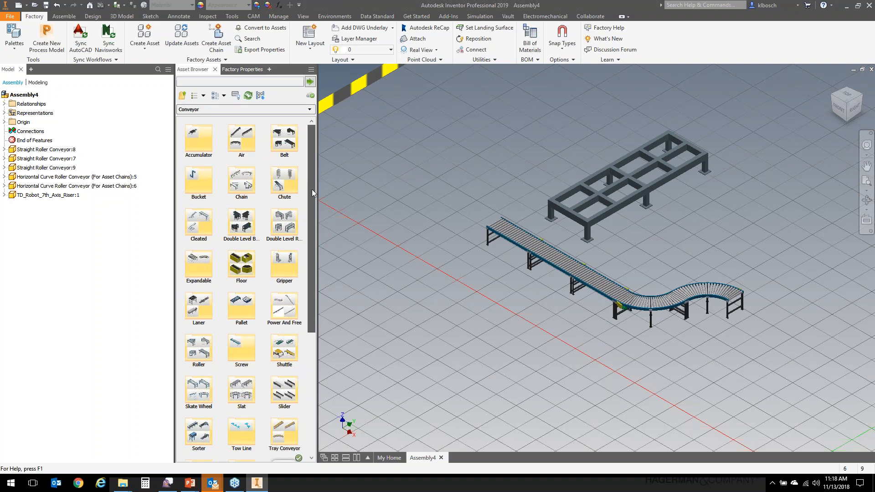
scroll(236, 173, "down", 1)
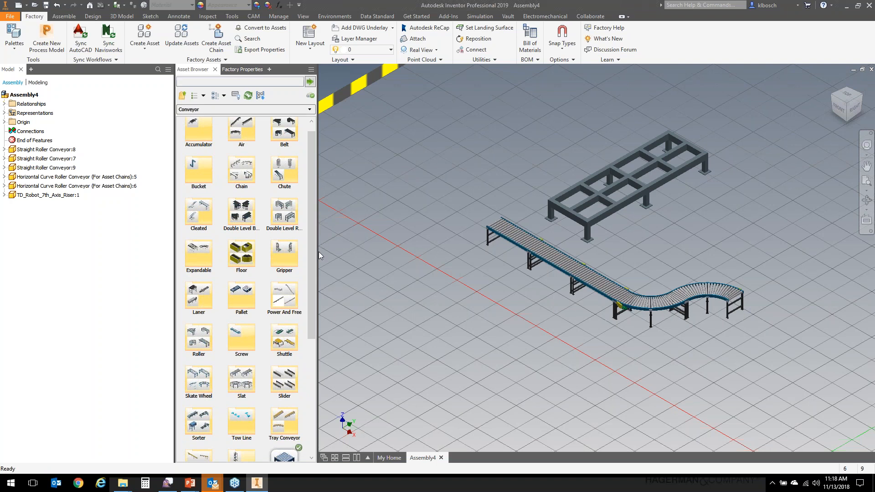
left_click_drag(309, 264, 311, 410)
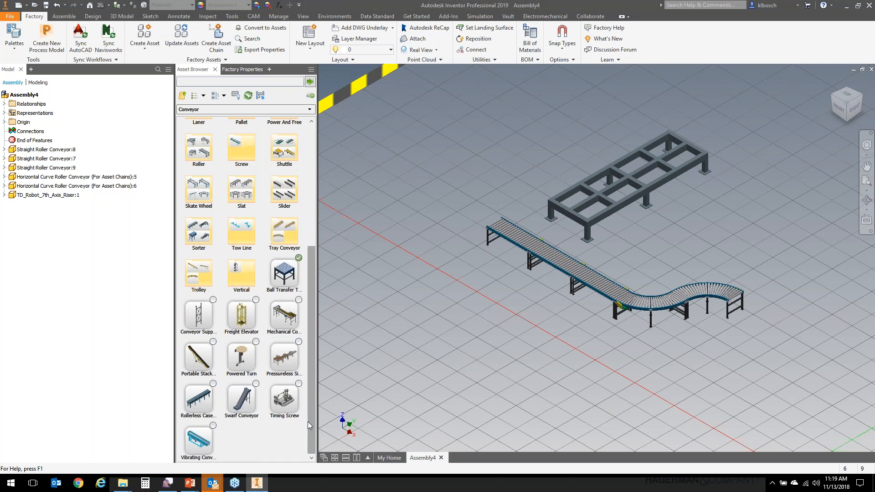
scroll(309, 419, "up", 5)
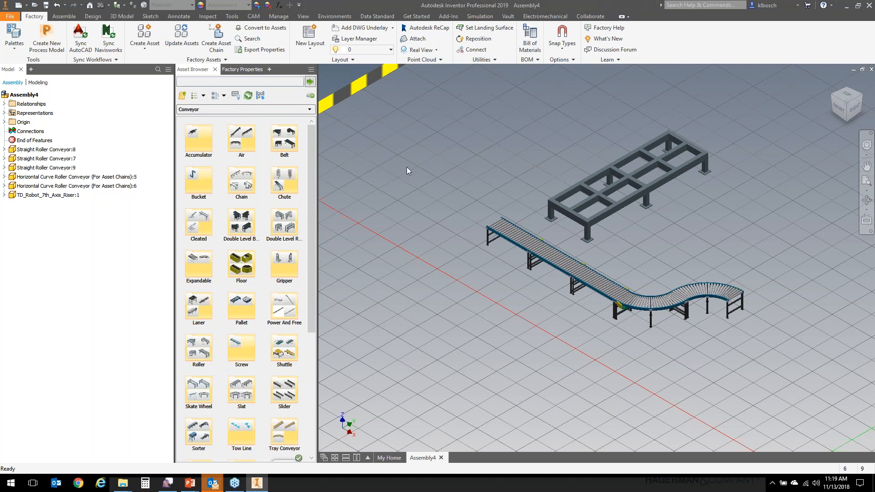
left_click(241, 69)
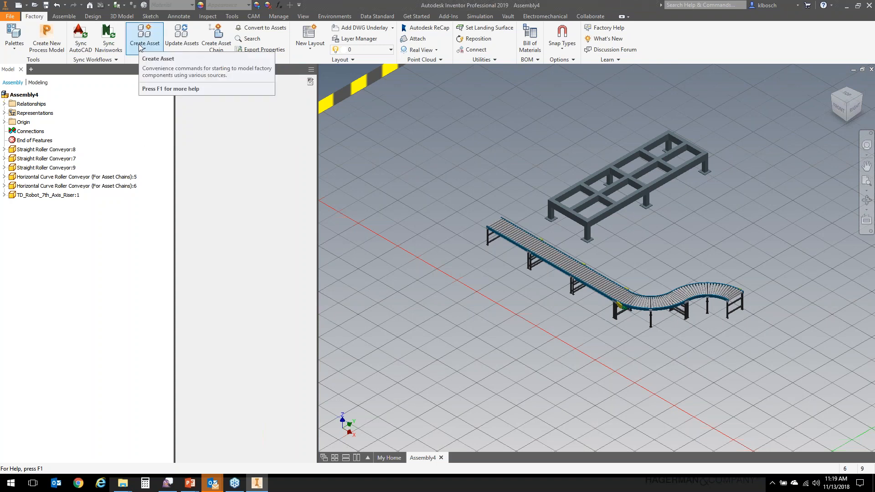
Step: Create a new factory asset modeled as a part and start a 2D sketch on its front origin plane
left_click(139, 46)
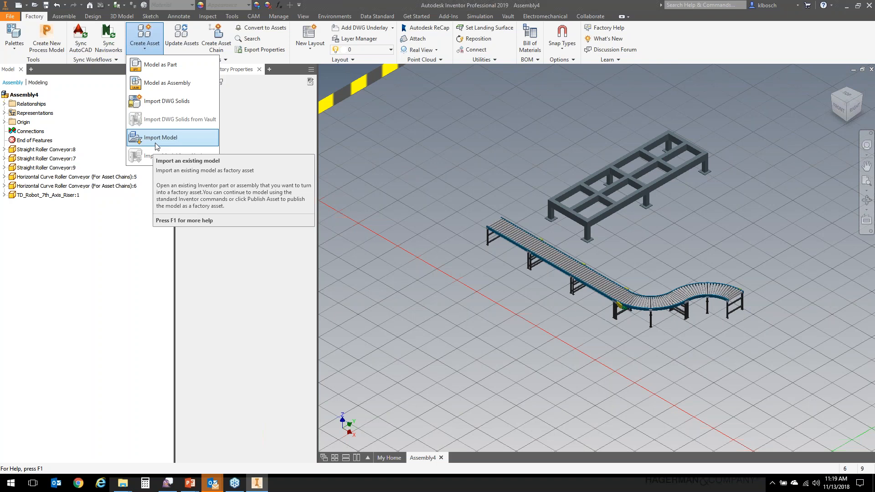
left_click(163, 65)
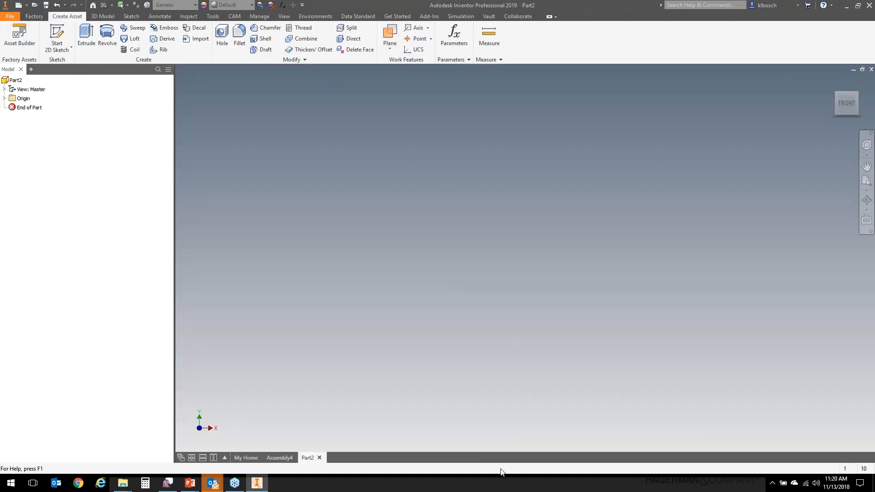
left_click(57, 34)
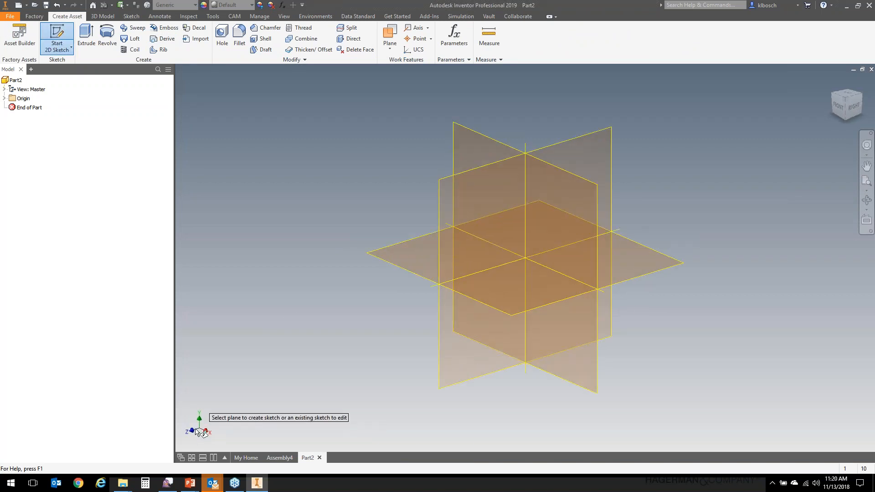
left_click(468, 139)
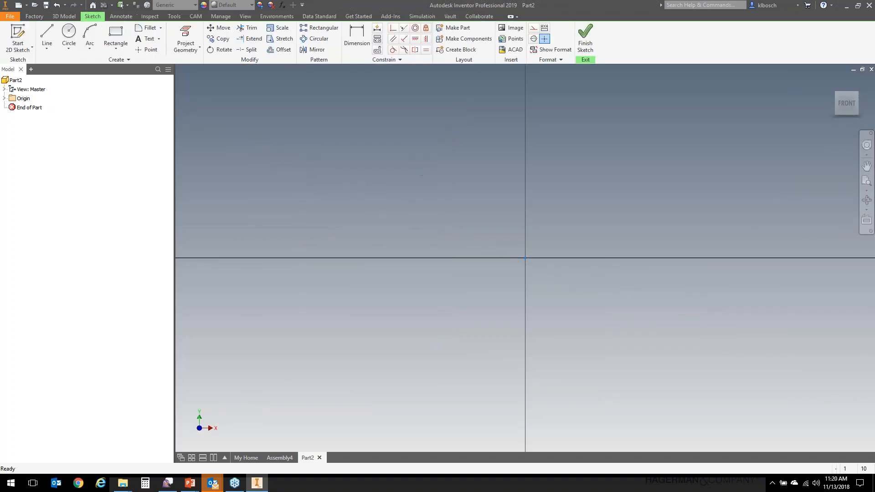
Step: Sketch a construction two-point center rectangle at the origin, dimensioned Table_Length=48 horizontally and Table_Width=24 vertically
left_click(116, 48)
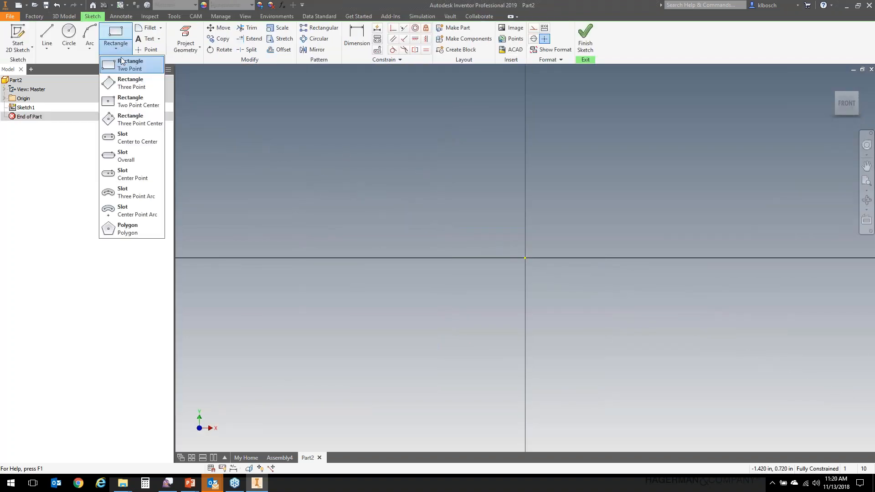
left_click(121, 103)
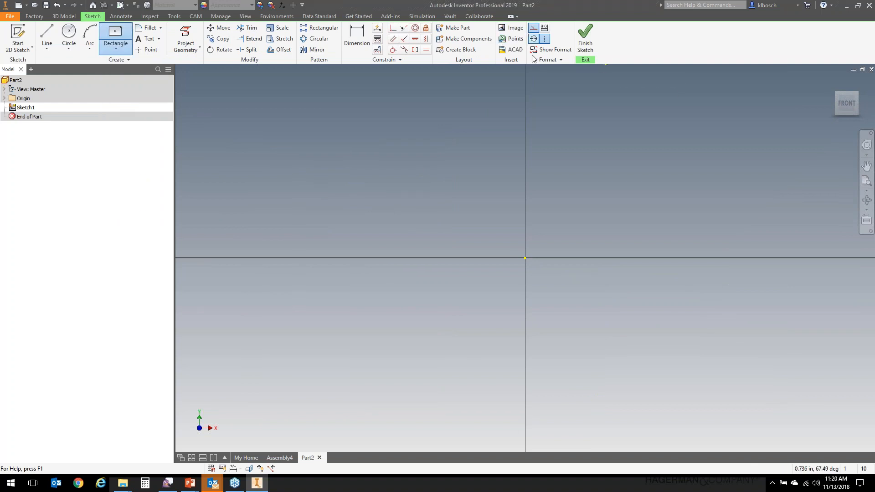
left_click(525, 258)
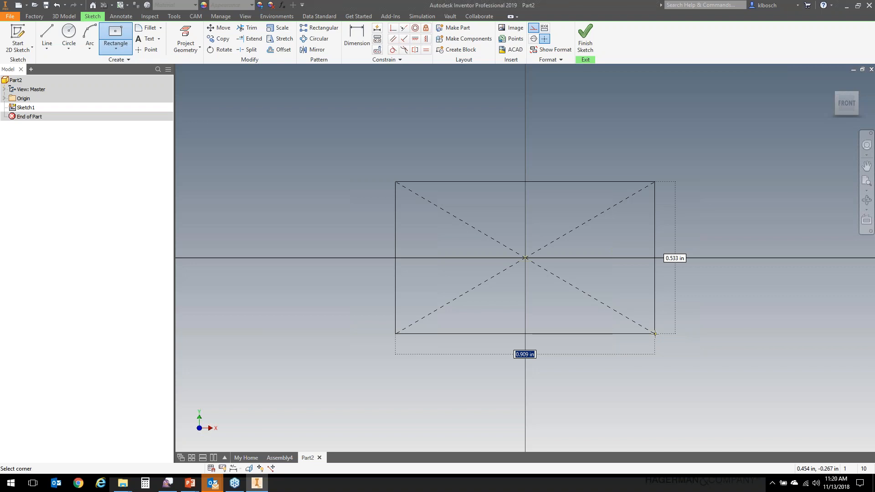
type("Table_")
type("Length=48")
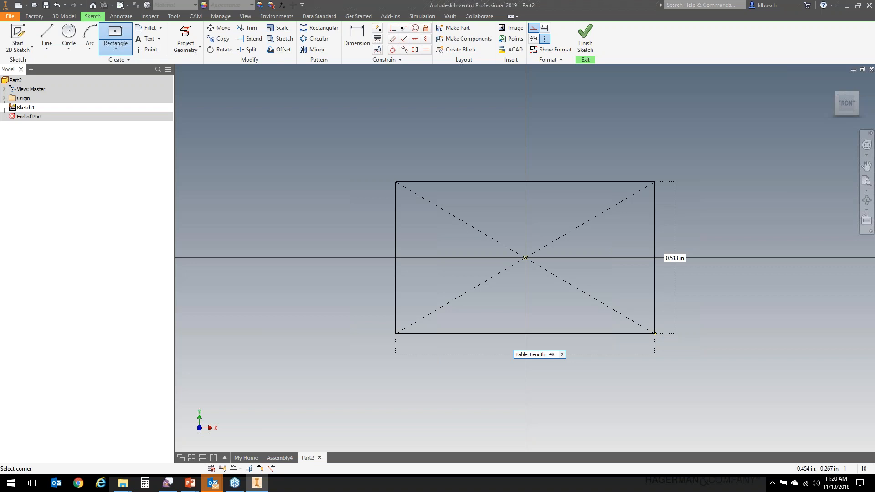
key("Tab")
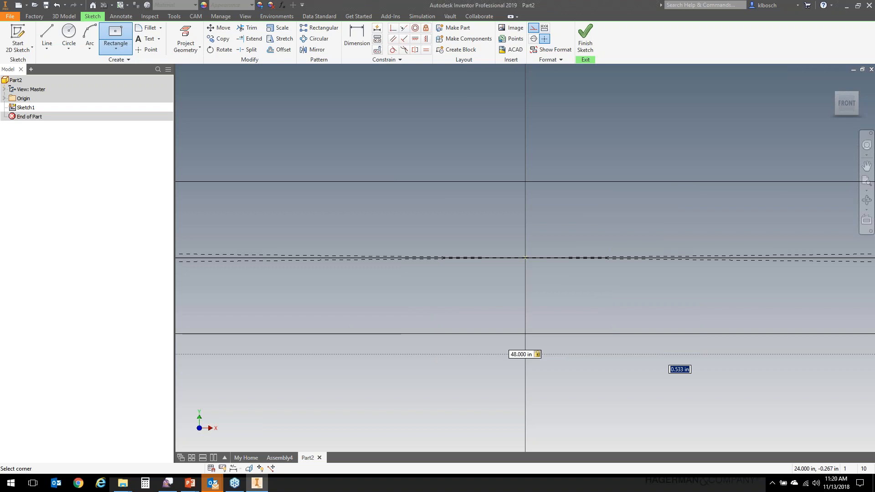
type("Table_Width24")
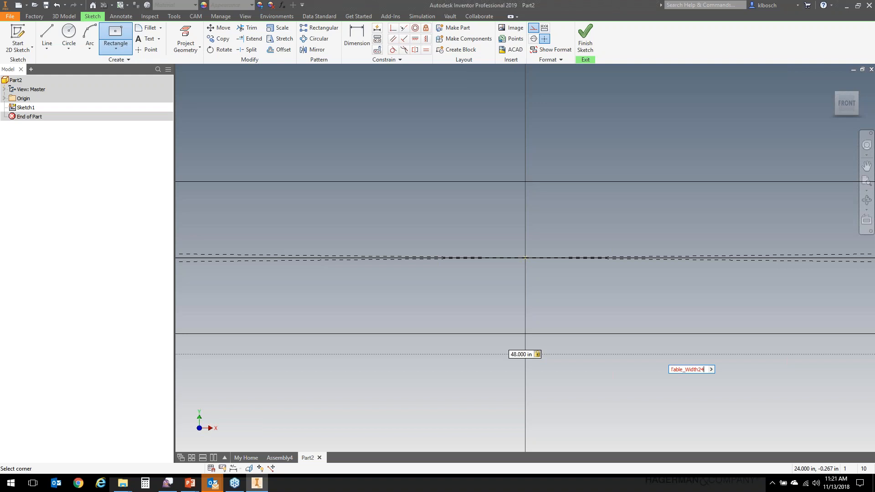
key("BackSpace")
key("BackSpace")
type("=24")
key("Return")
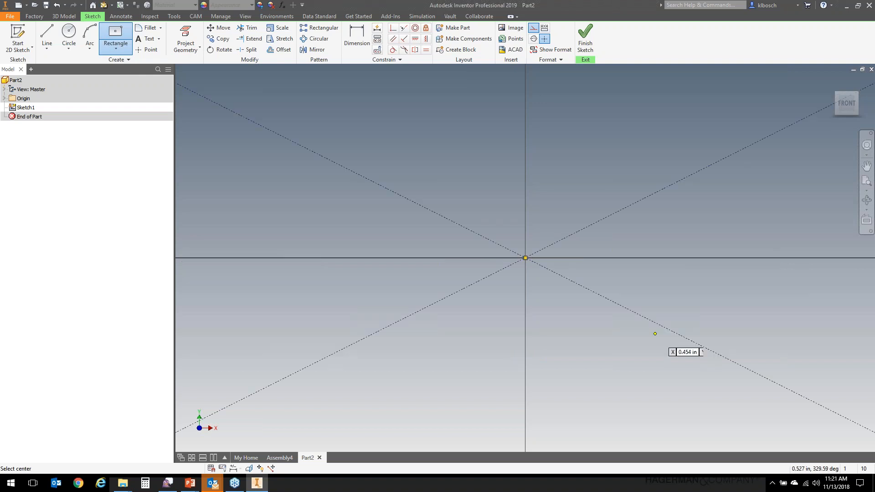
right_click(546, 335)
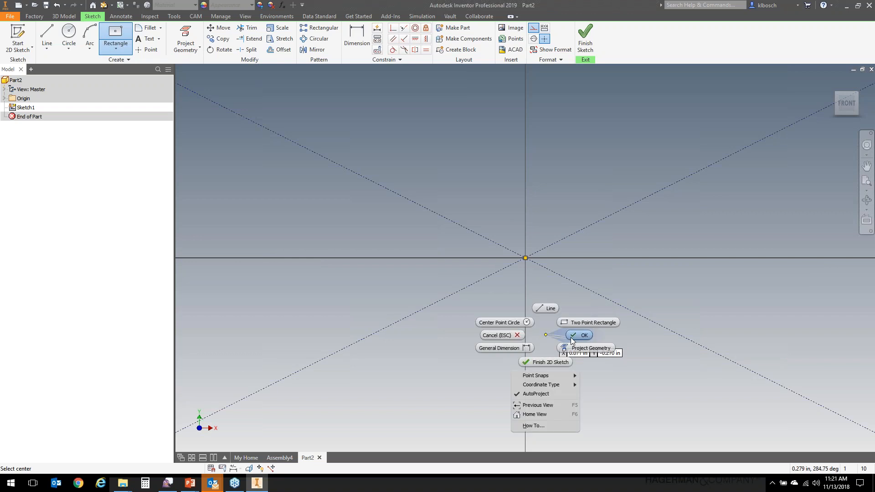
left_click(572, 338)
scroll(529, 329, "down", 5)
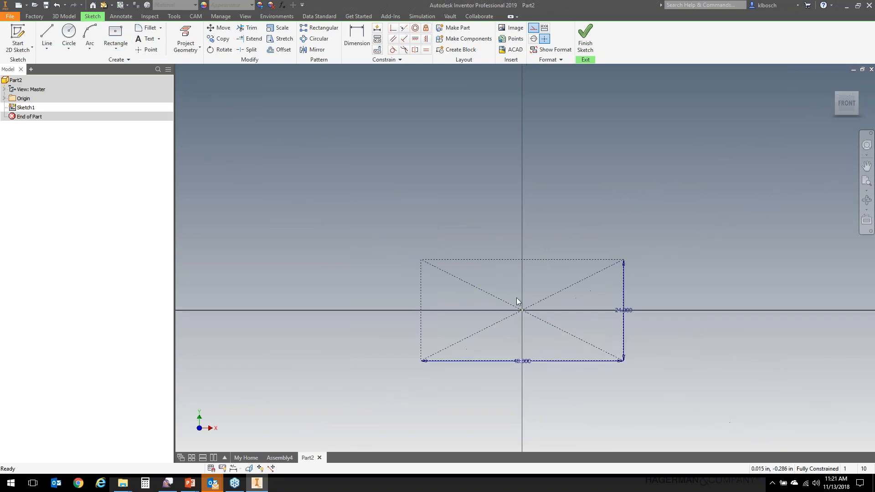
Step: Sketch a 2 by 2 in two-point rectangle just inside the upper-left corner of the table outline
scroll(527, 328, "up", 4)
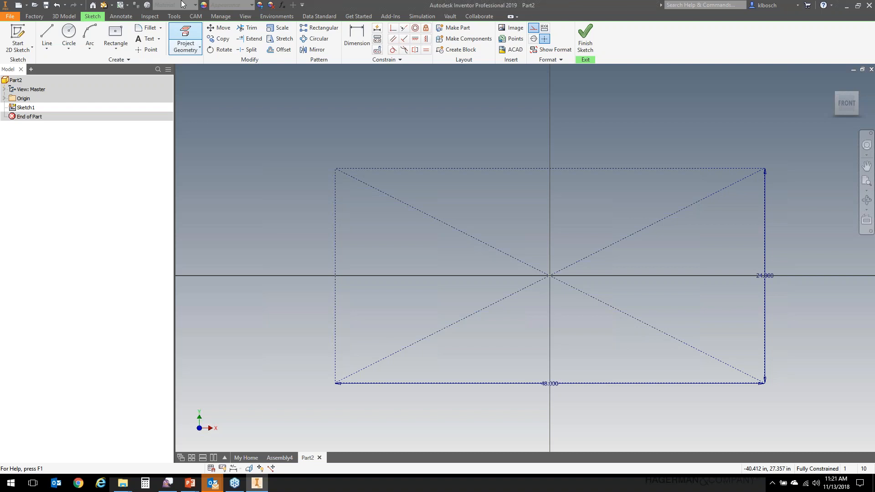
left_click(115, 47)
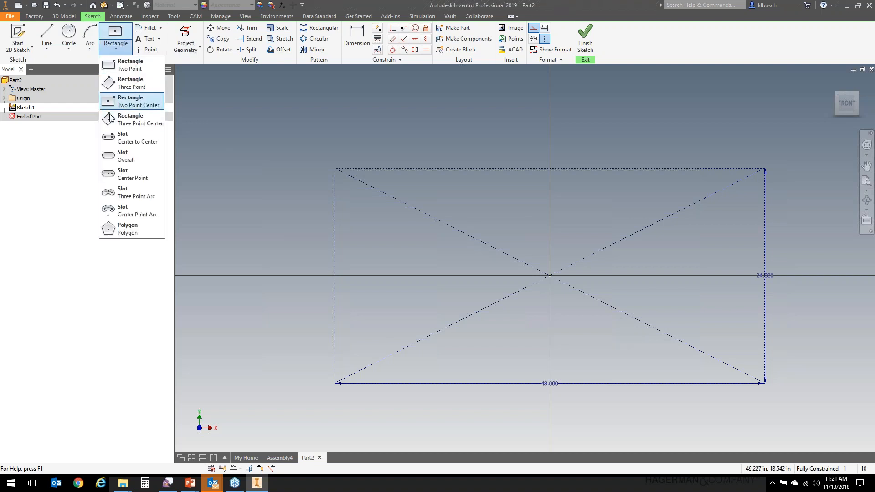
left_click(113, 66)
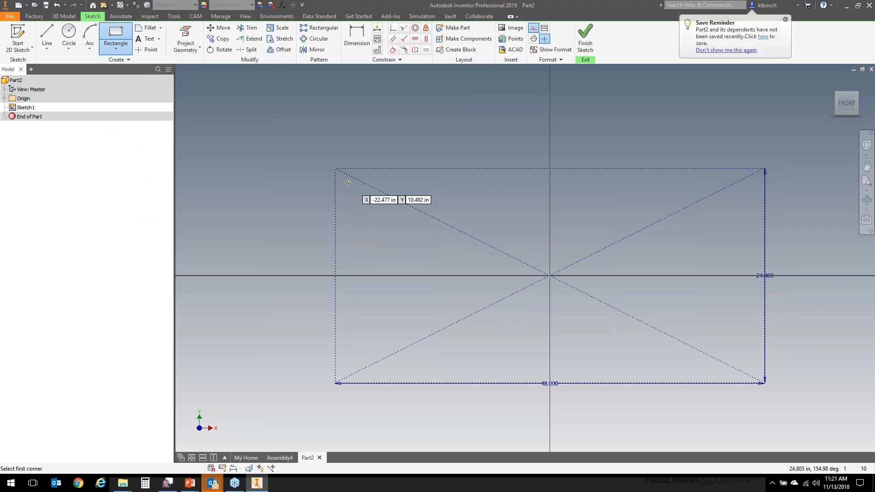
left_click(348, 182)
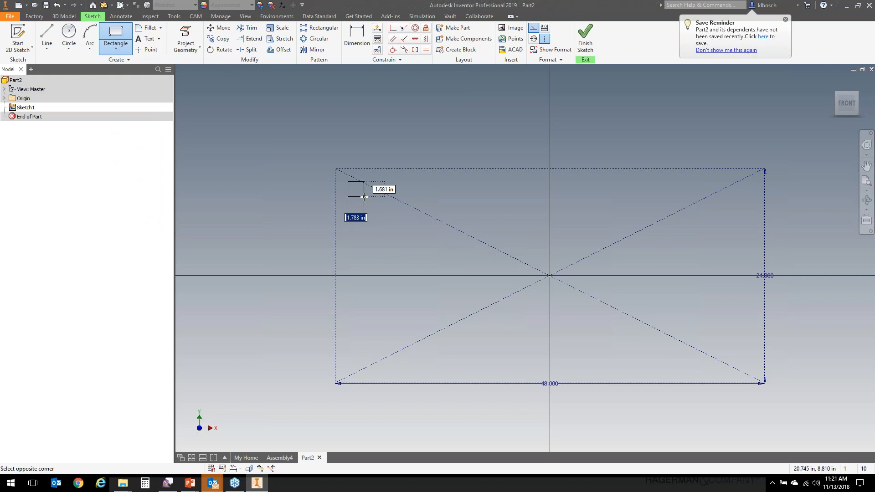
type("2")
key("Tab")
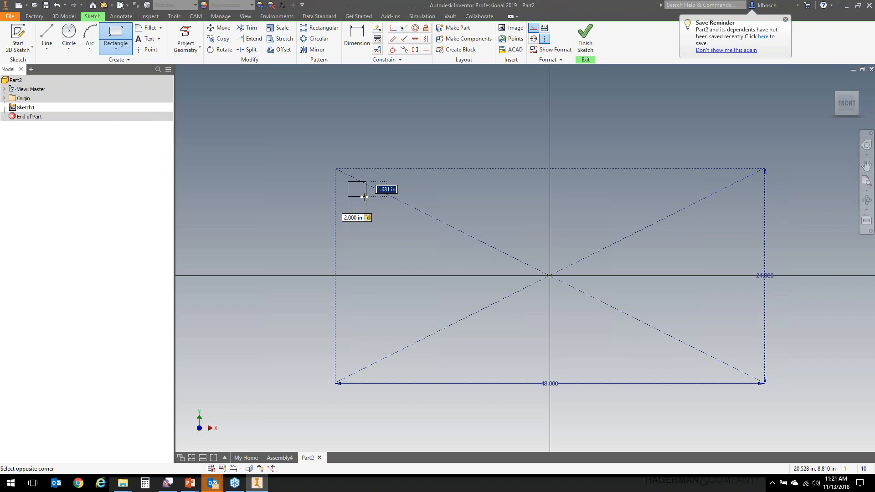
type("2")
key("Return")
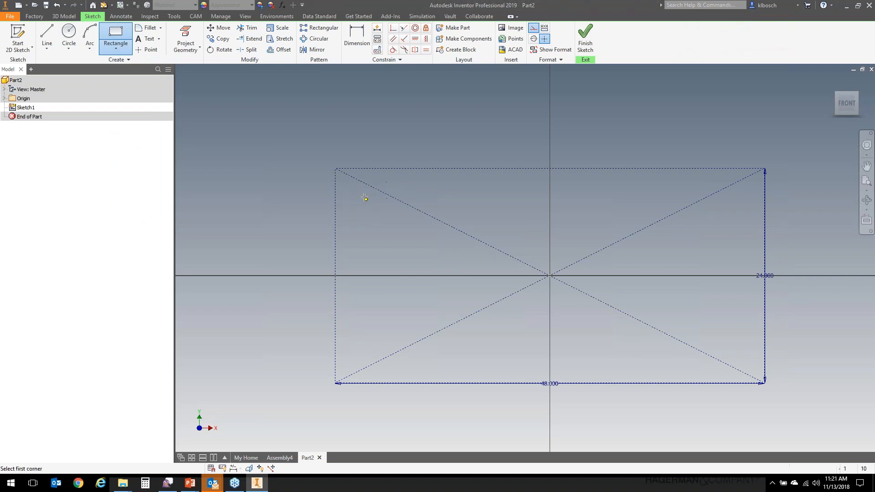
right_click(405, 235)
left_click(434, 235)
Step: Convert the small square in the table outline's upper-left corner from construction to normal geometry
left_click_drag(338, 173, 376, 212)
right_click(375, 208)
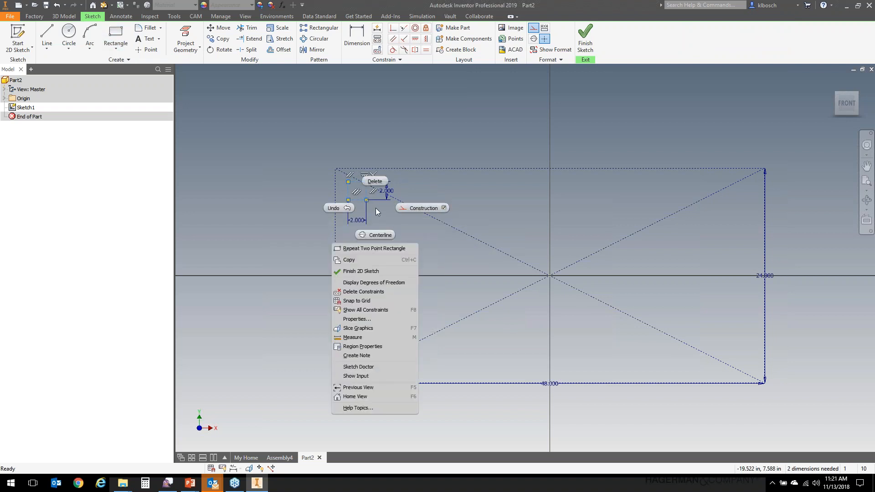
left_click(430, 208)
left_click(434, 125)
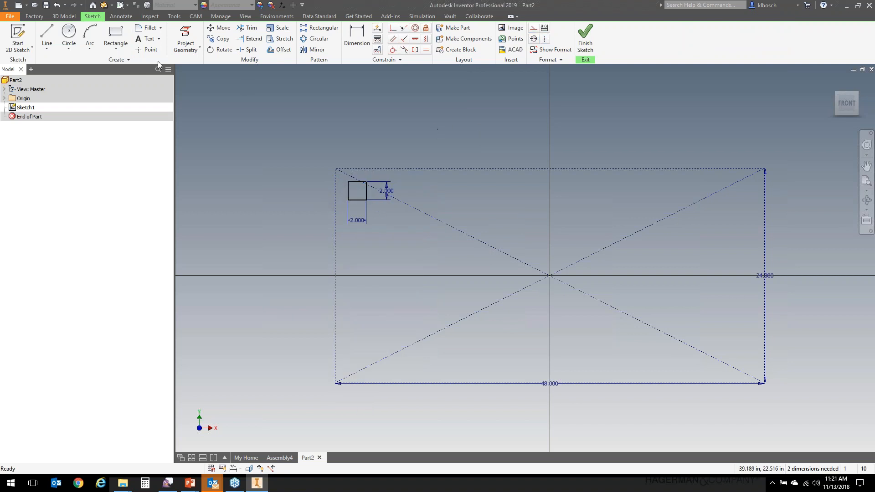
Step: Sketch a 2 by 2 in rectangle in normal geometry just inside the table outline's lower-left corner
left_click(115, 36)
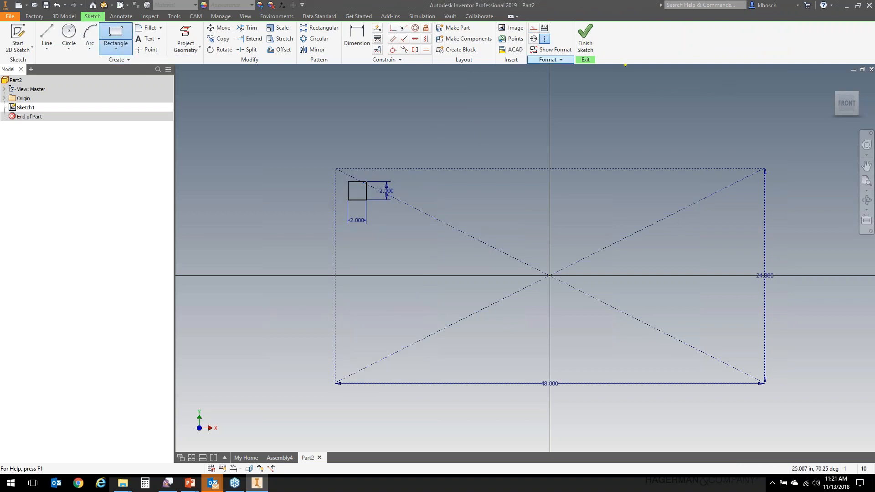
left_click(351, 358)
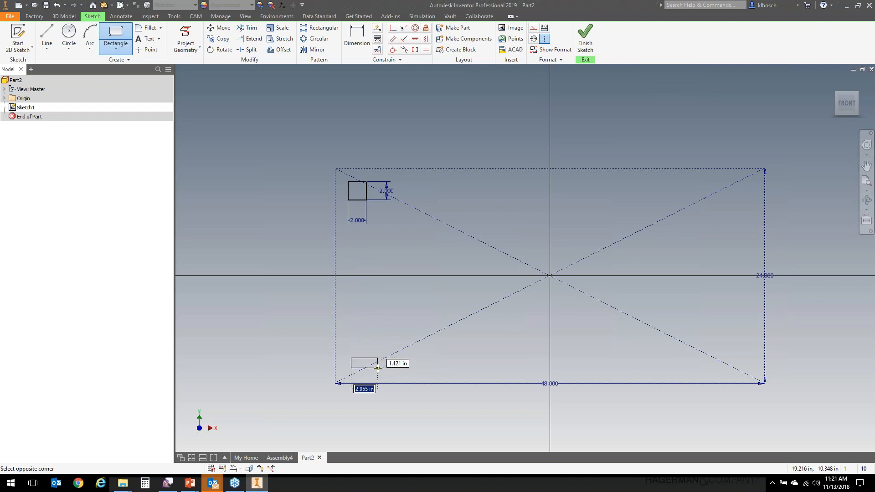
type("2")
key("Tab")
type("2")
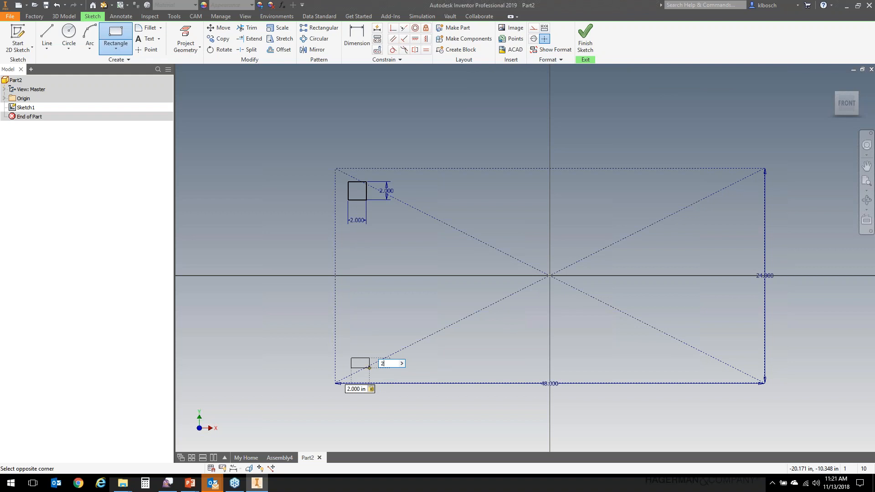
key("Return")
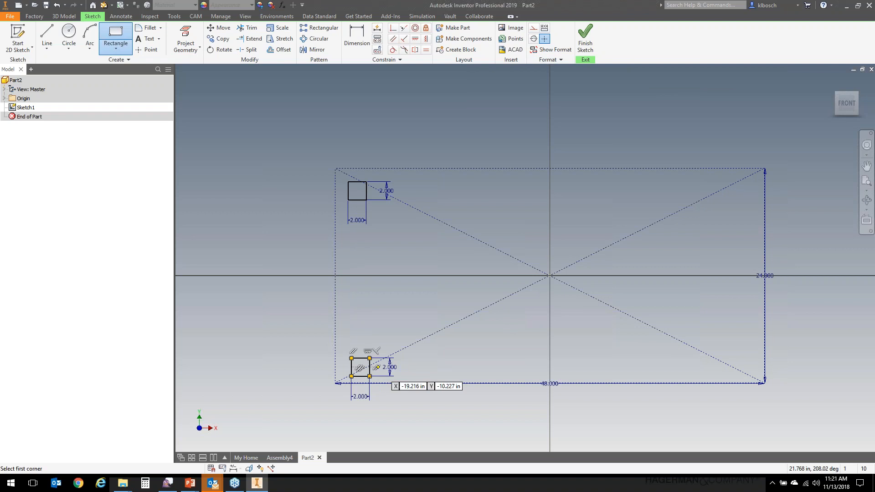
Step: Sketch undimensioned rectangles inside the table outline's lower-right and upper-right corners, the upper one about 2.5 by 2.7 in
left_click(727, 348)
left_click(753, 368)
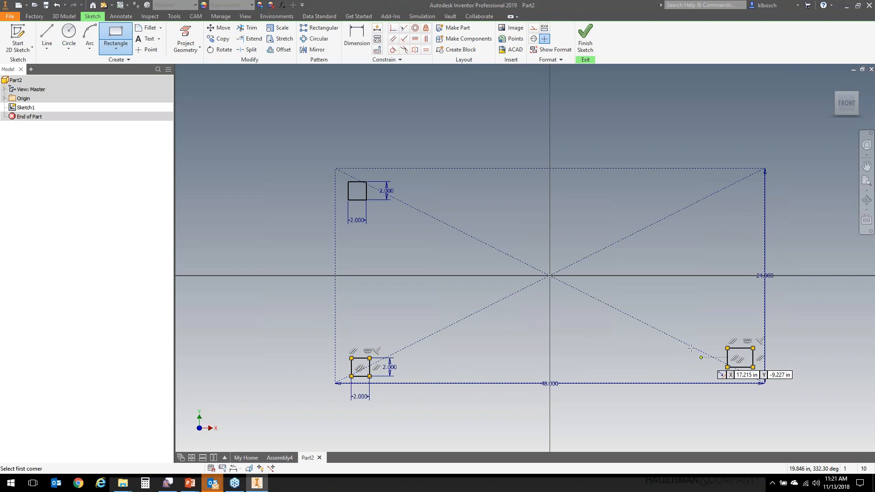
left_click(712, 182)
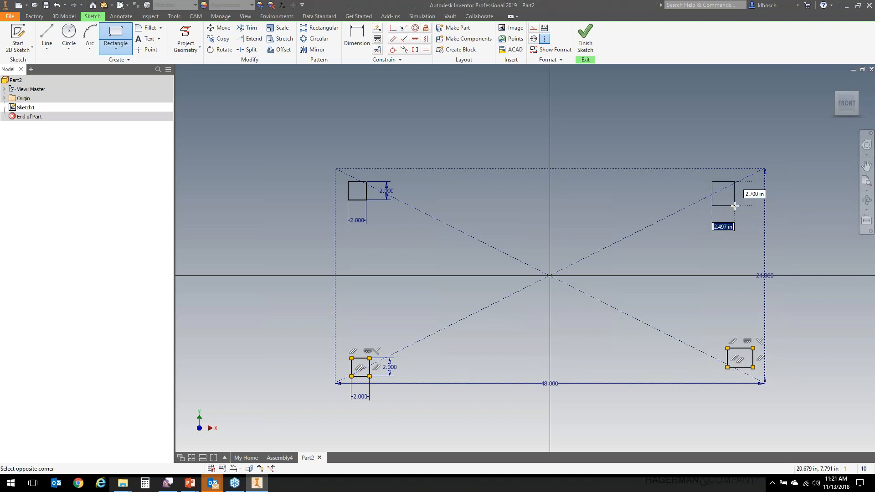
left_click(735, 206)
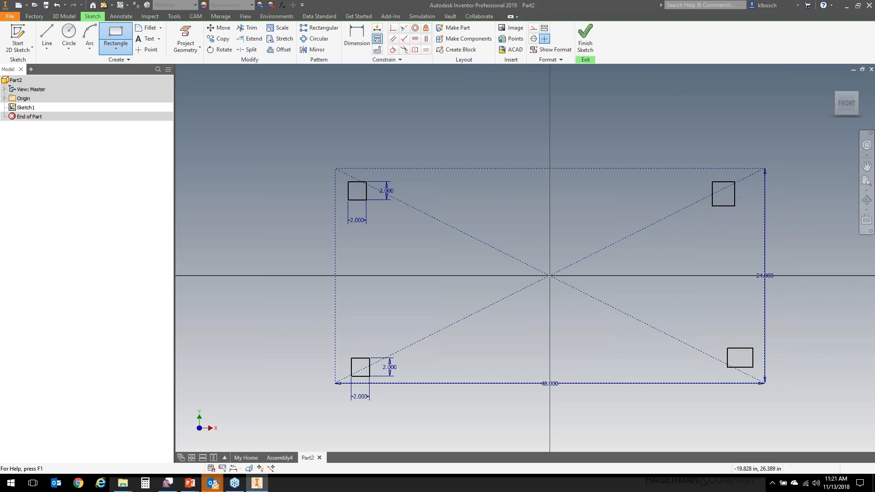
Step: Dimension the height and width of the table outline's upper-right rectangle, linking both to the upper-left square's 2 in dimensions
left_click(357, 36)
left_click(735, 195)
left_click(752, 198)
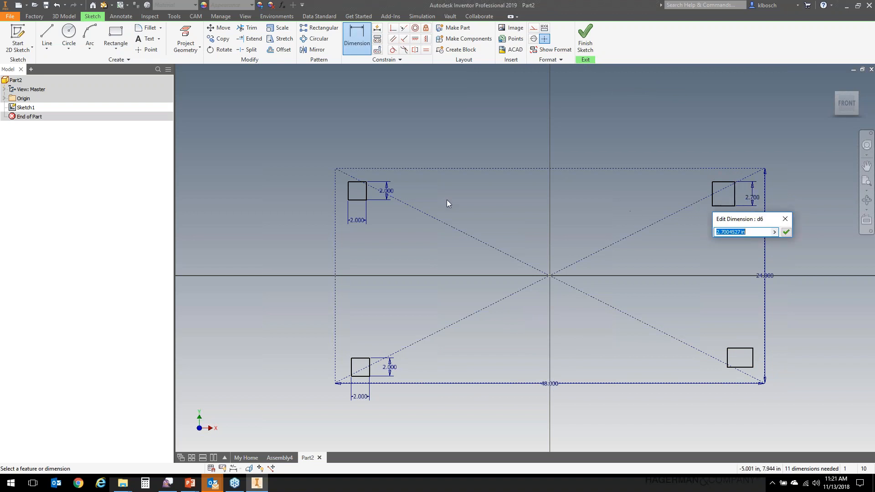
left_click(390, 194)
left_click(786, 232)
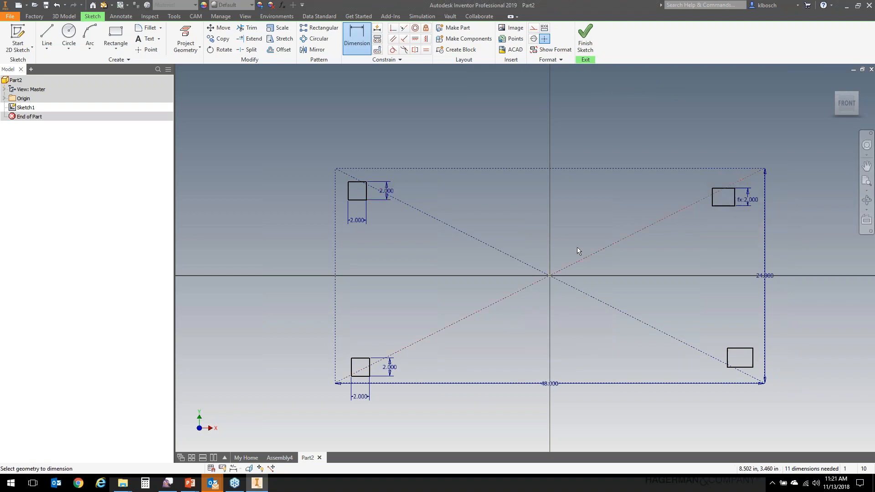
left_click(720, 192)
left_click(723, 176)
left_click(363, 223)
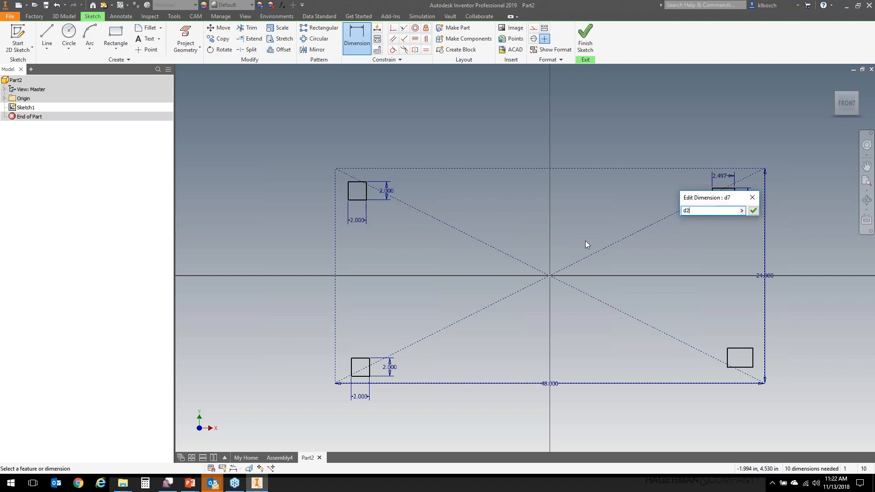
left_click(755, 211)
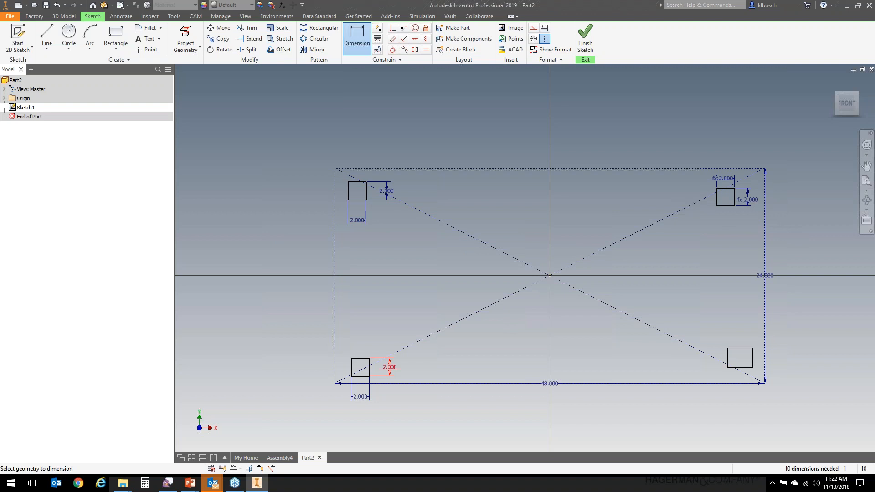
Step: Dimension the width and height of the table outline's lower-right rectangle, linking both to the lower-left square's matching dimensions
left_click(742, 368)
left_click(739, 326)
left_click(361, 397)
left_click(774, 361)
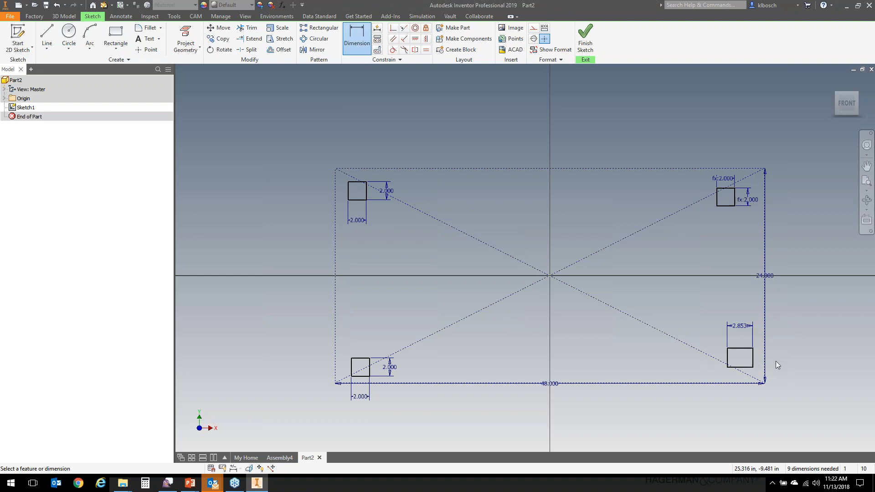
left_click(746, 359)
left_click(757, 359)
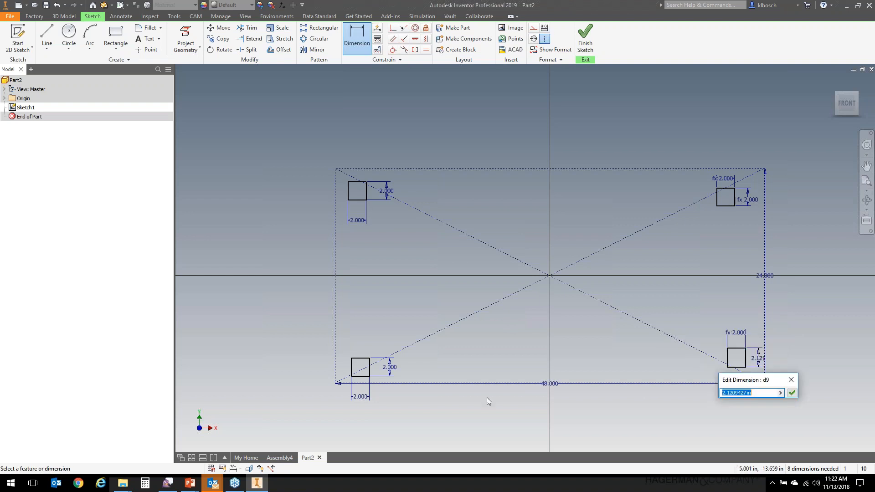
left_click(391, 367)
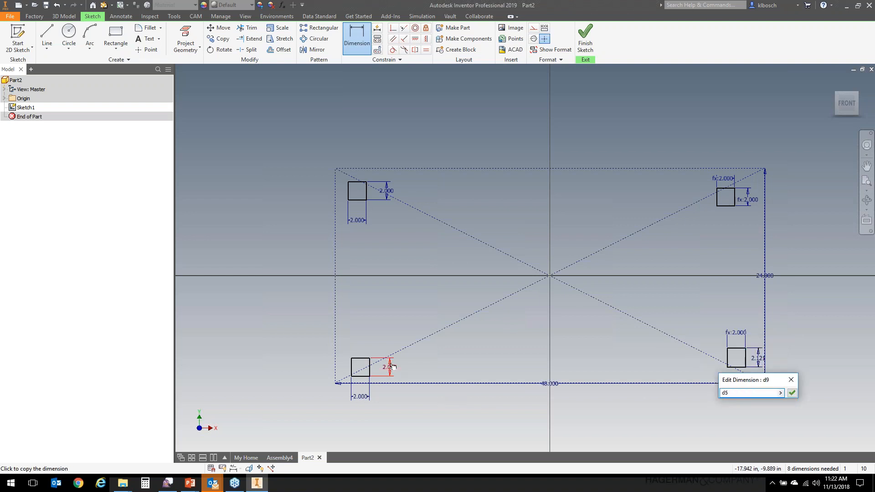
left_click(792, 393)
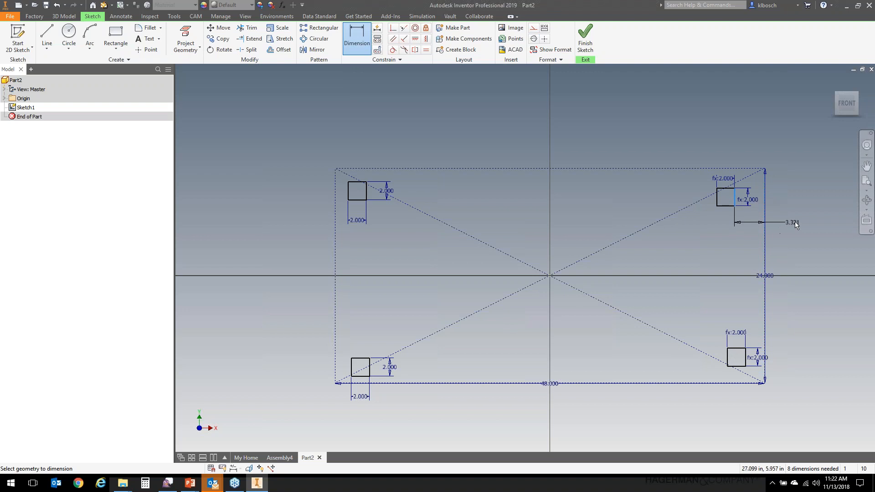
Step: Dimension the upper-right leg square 2.5 in from both the right and top edges of the table outline
left_click(790, 224)
type("2.5")
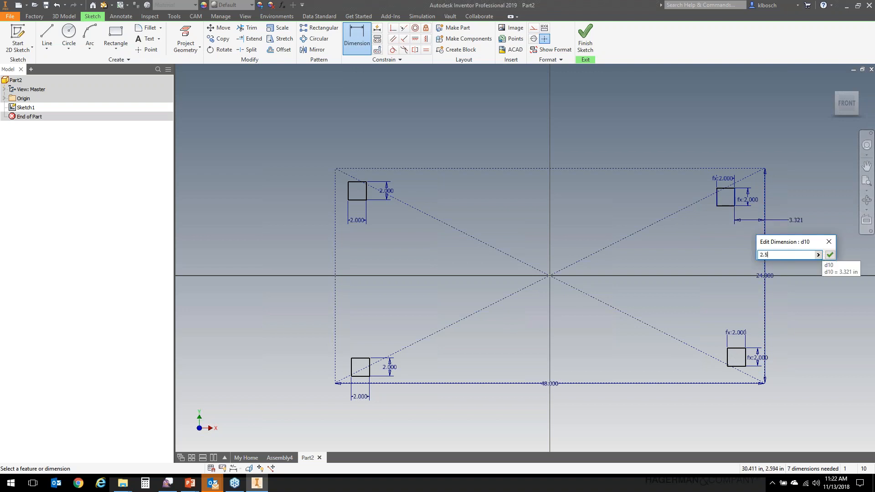
key("Return")
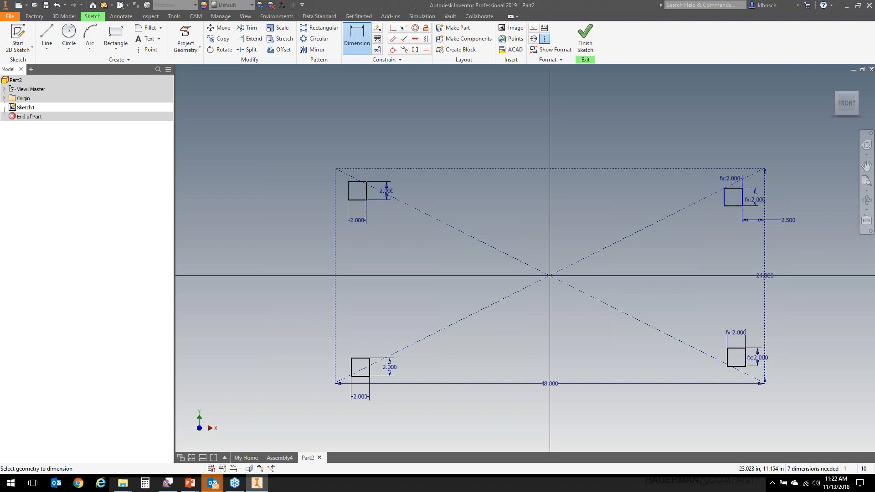
left_click(735, 169)
left_click(733, 189)
left_click(731, 153)
type("2.5")
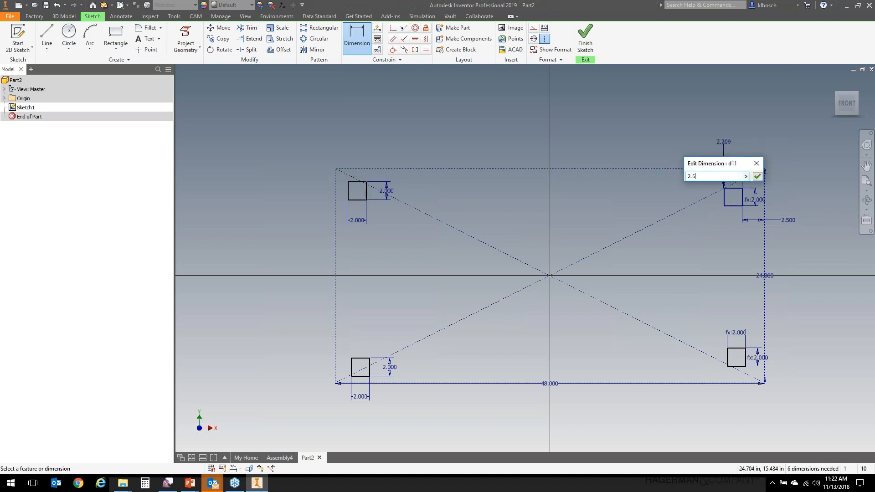
key("Return")
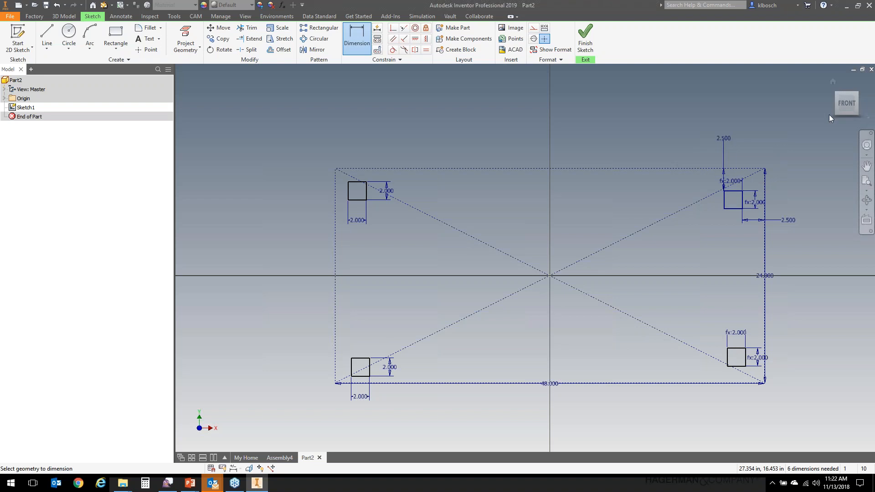
Step: Make the top edges of the two upper leg squares collinear, and likewise the right edges of the two right-hand squares
left_click(404, 27)
left_click(351, 183)
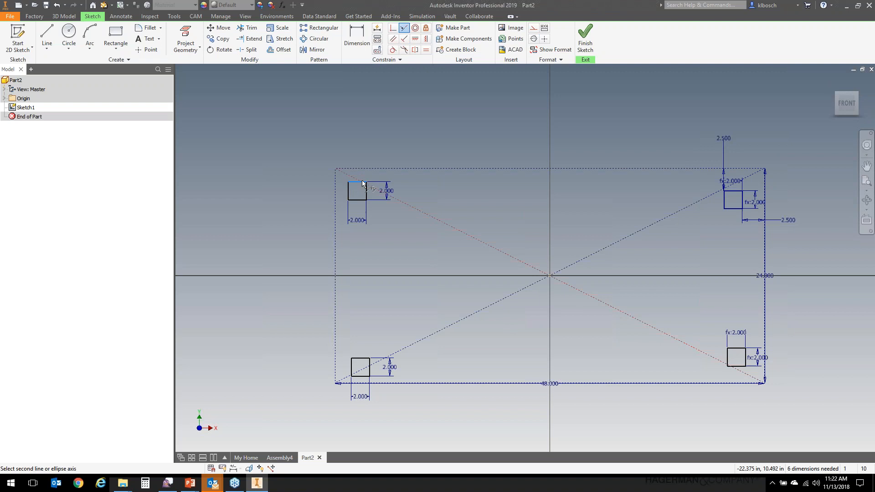
left_click(733, 192)
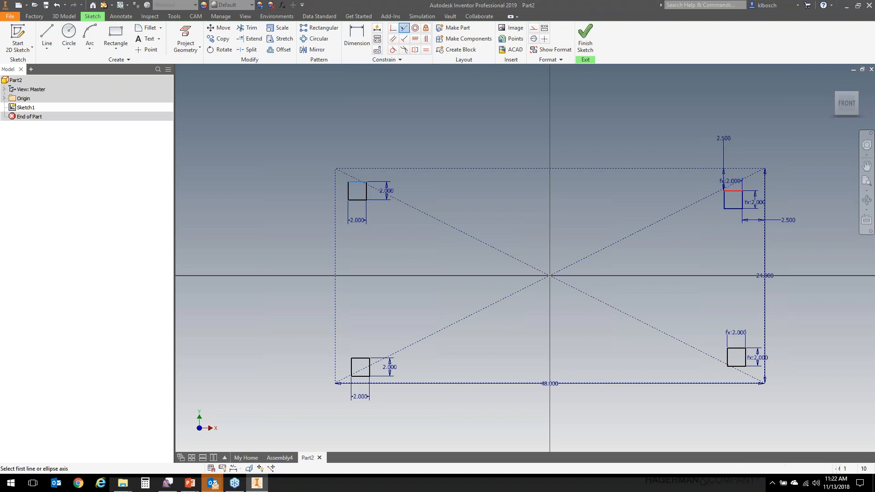
left_click(744, 201)
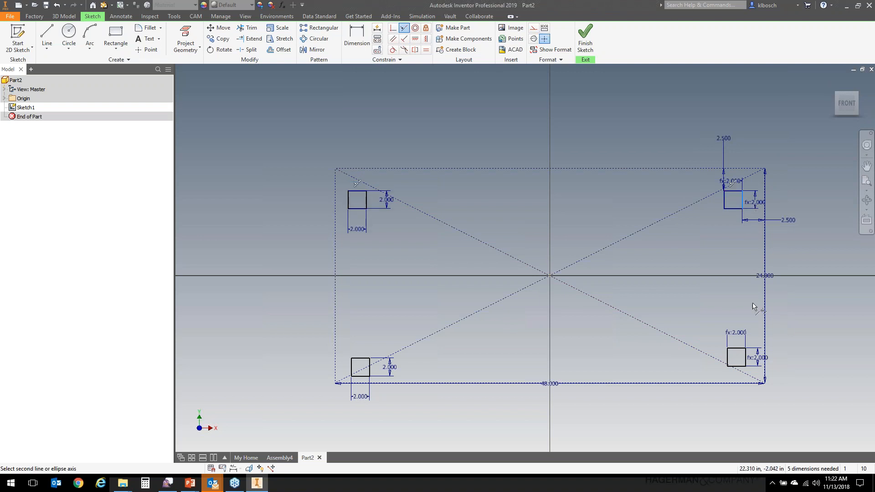
left_click(746, 360)
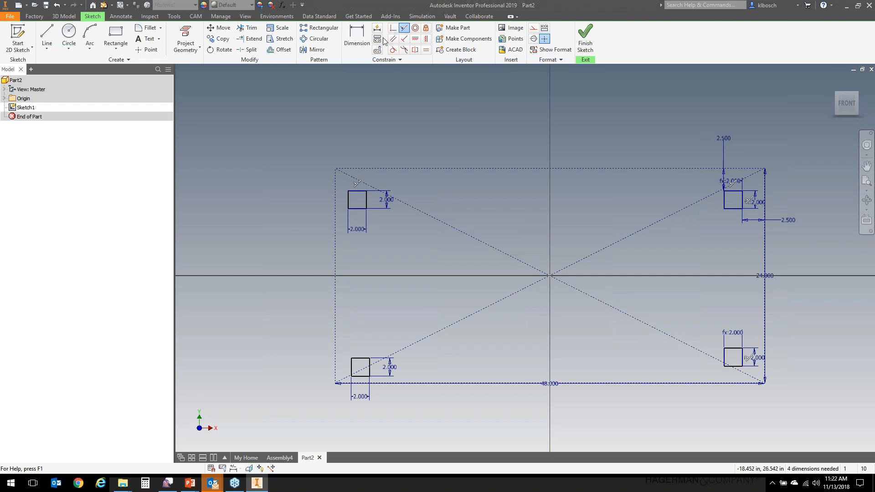
Step: Dimension the lower-right leg square 2.5 in from the table outline's bottom edge
left_click(367, 37)
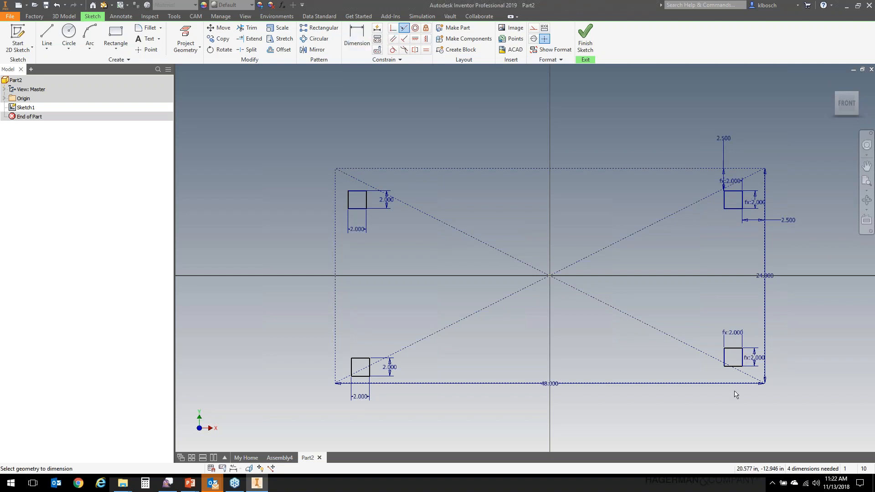
left_click(737, 367)
left_click(738, 383)
left_click(732, 409)
type("2.5")
key("Return")
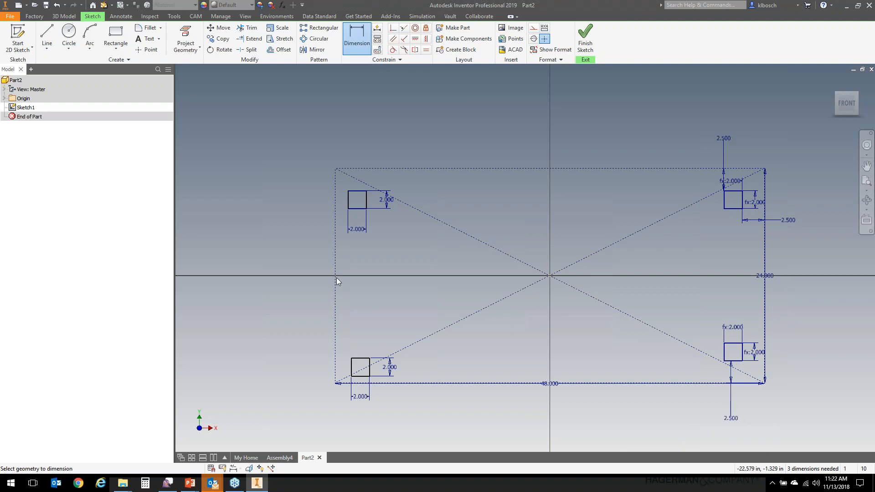
Step: Dimension the upper-left leg square 2.5 in from the table outline's left edge
left_click(334, 203)
left_click(348, 201)
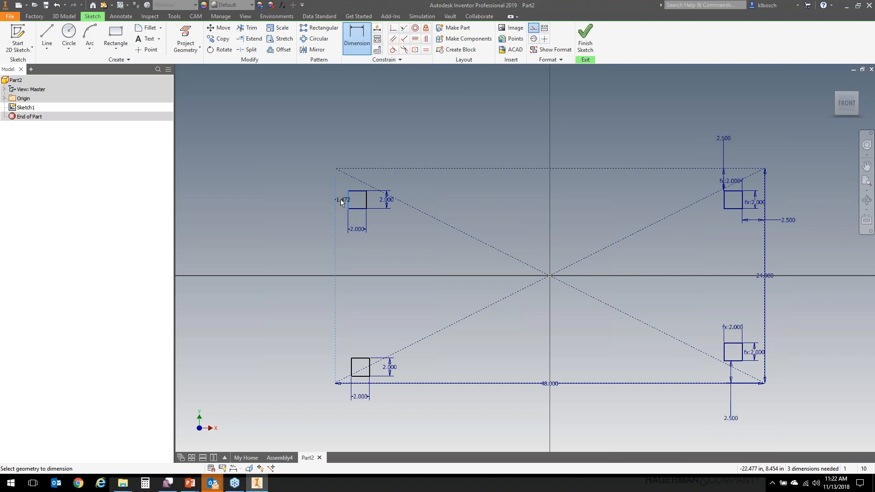
left_click(300, 202)
type("2.5")
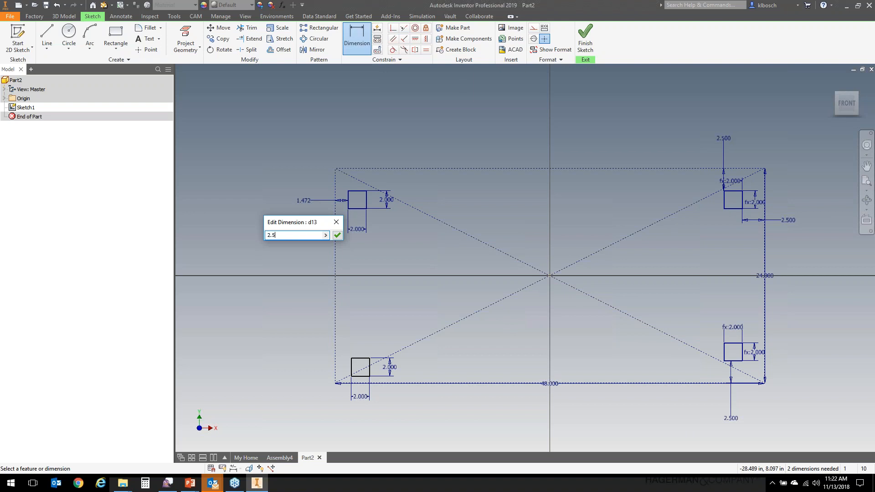
key("Return")
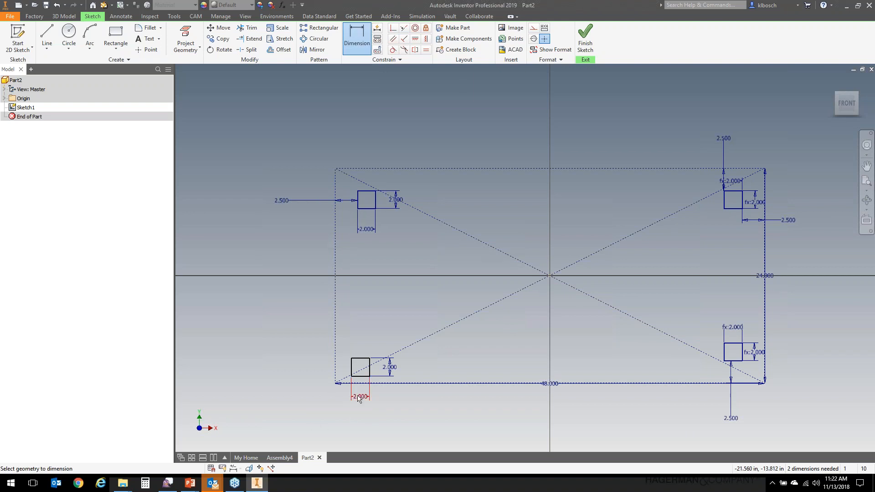
Step: Make the lower-left square collinear with the upper-left square's left edge and the lower-right square's bottom edge, and finish the sketch
left_click(403, 27)
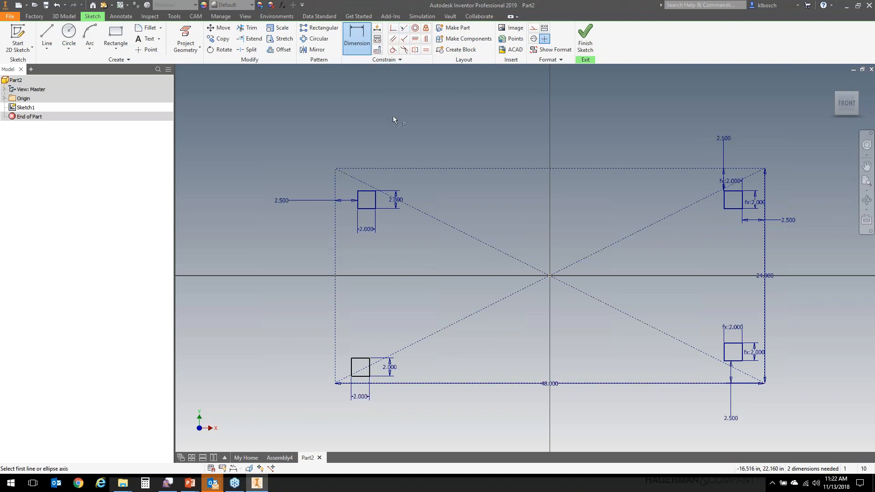
left_click(358, 203)
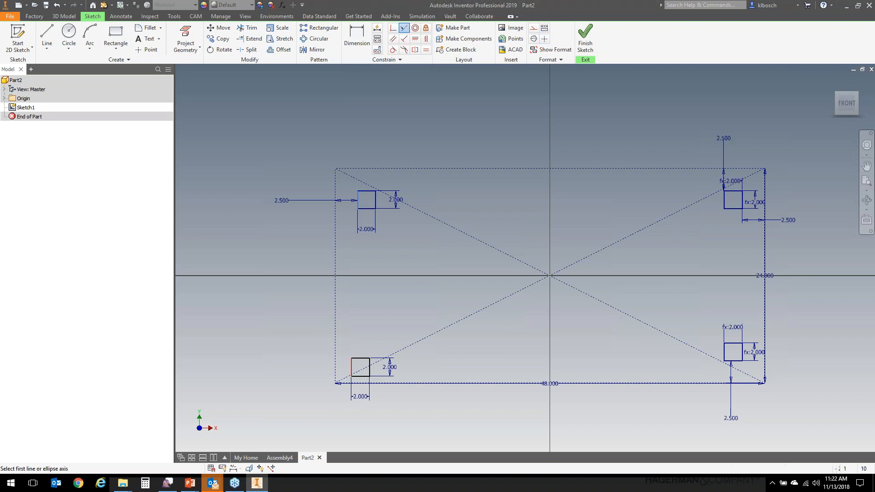
left_click(351, 370)
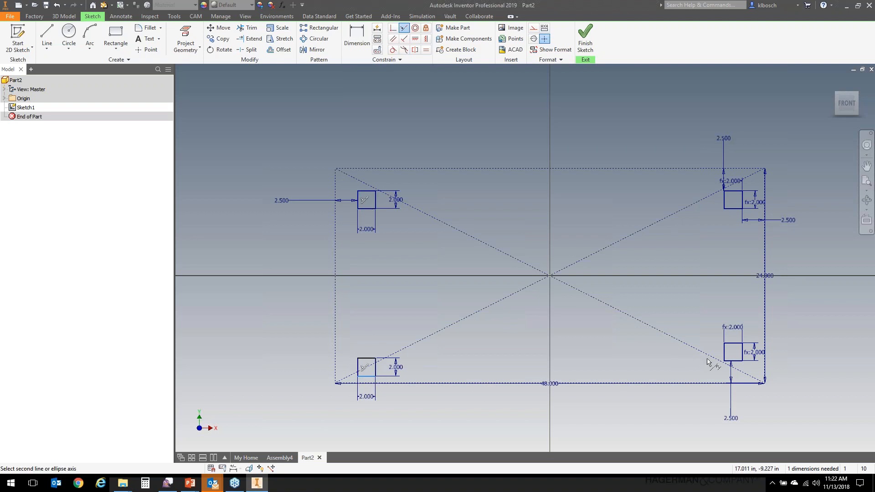
left_click(734, 362)
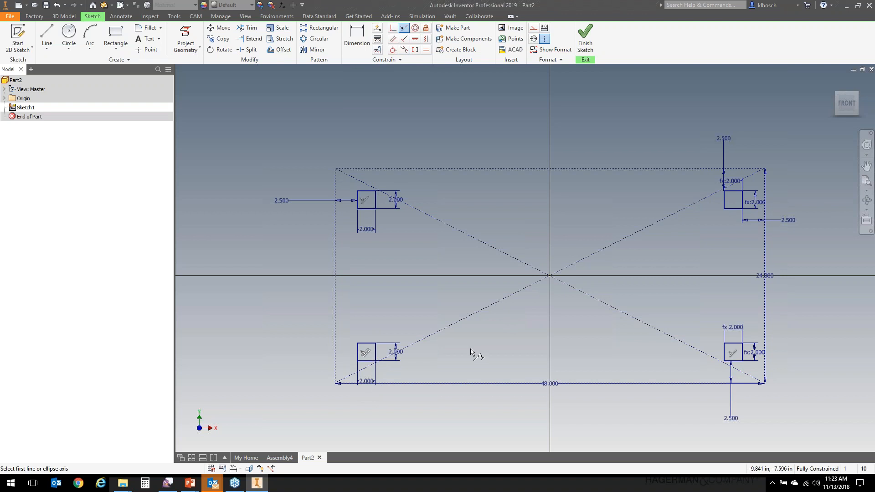
right_click(518, 340)
left_click(524, 361)
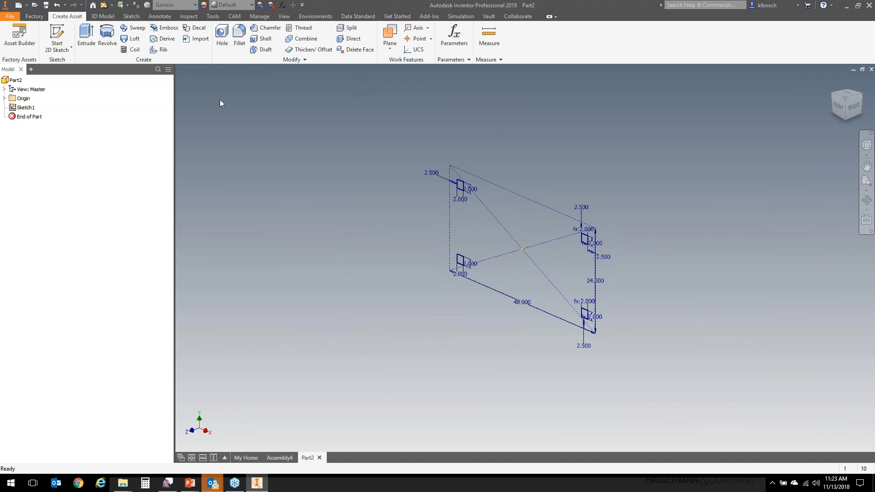
Step: Extrude all four leg squares by a distance defined as the named parameter Leg_Height=29in
left_click(87, 37)
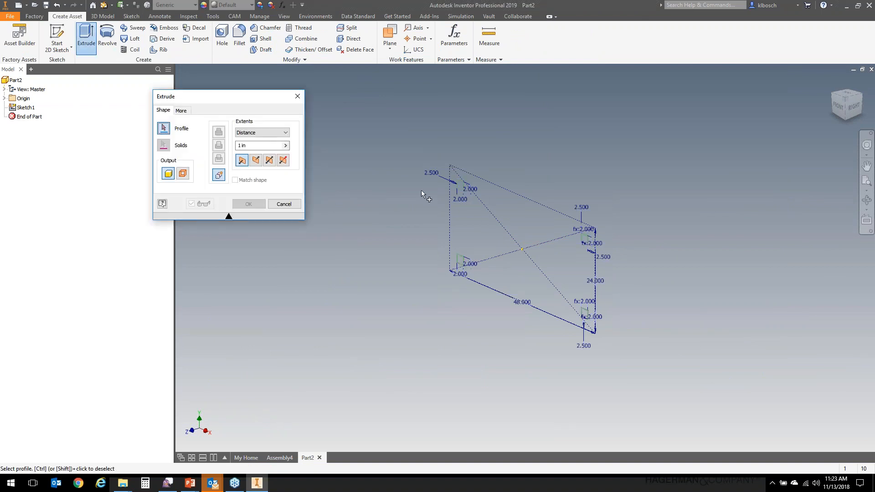
left_click(239, 145)
type("=29")
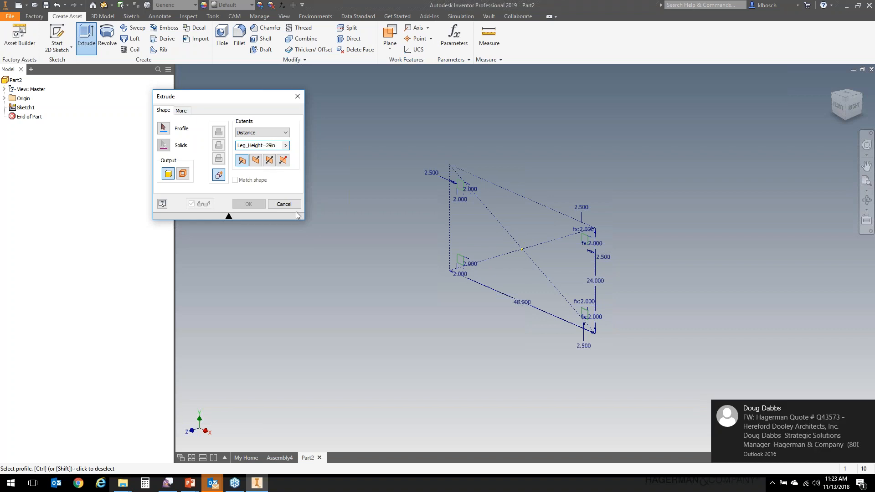
left_click(461, 186)
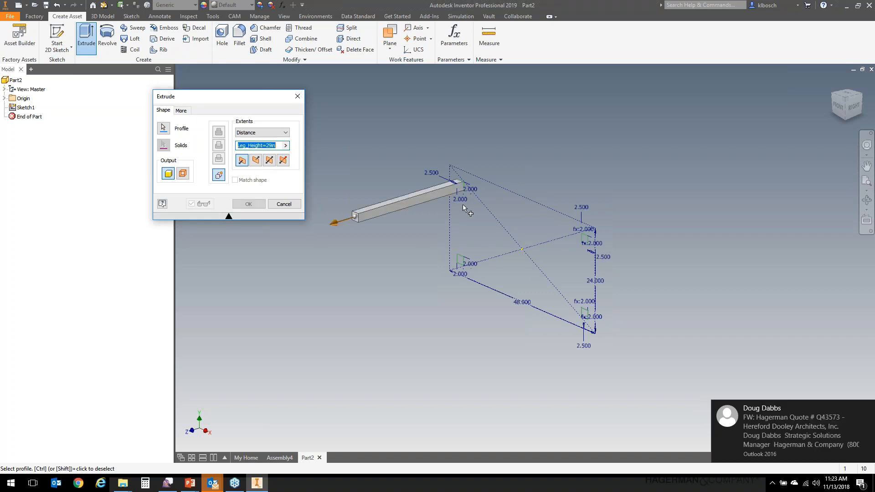
left_click(461, 262)
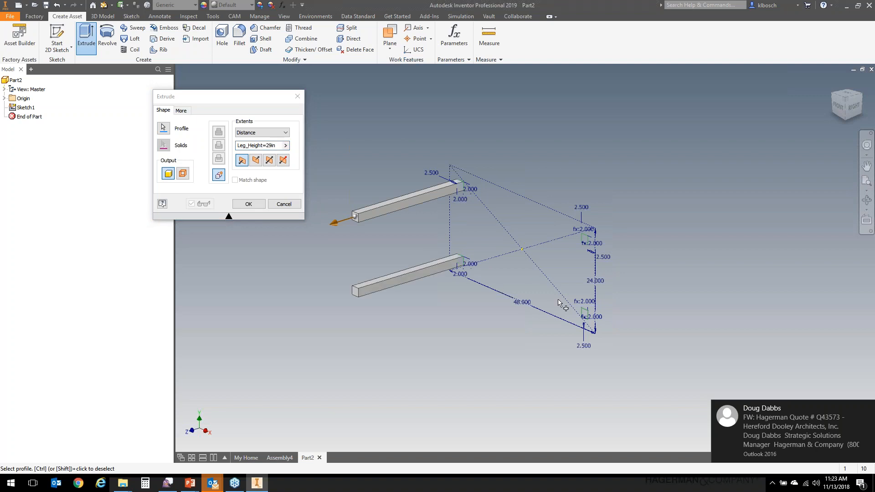
left_click(585, 313)
left_click(586, 241)
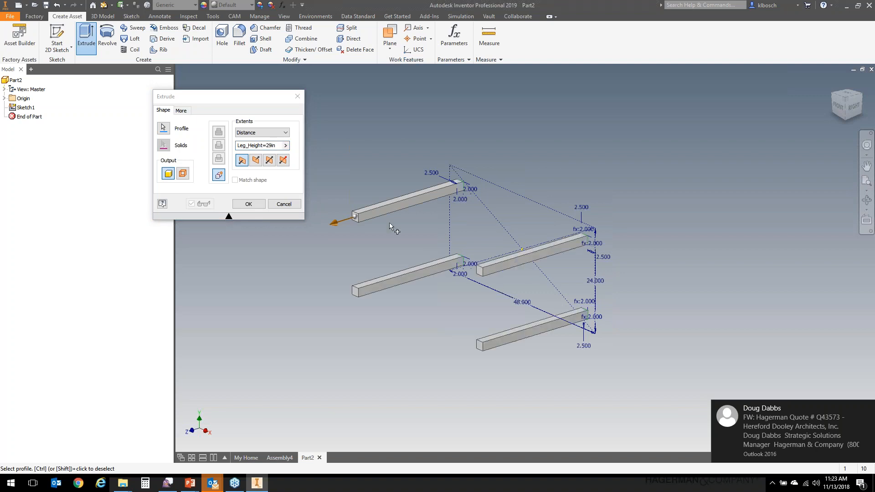
left_click(249, 204)
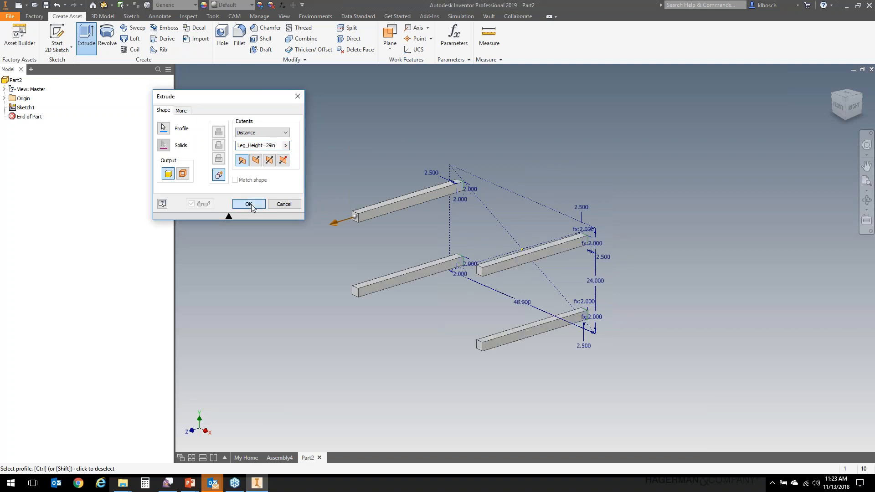
Step: Sketch a two-point center rectangle about 53.4 by 28.7 in around the origin on the upper-left leg's end face
left_click(57, 37)
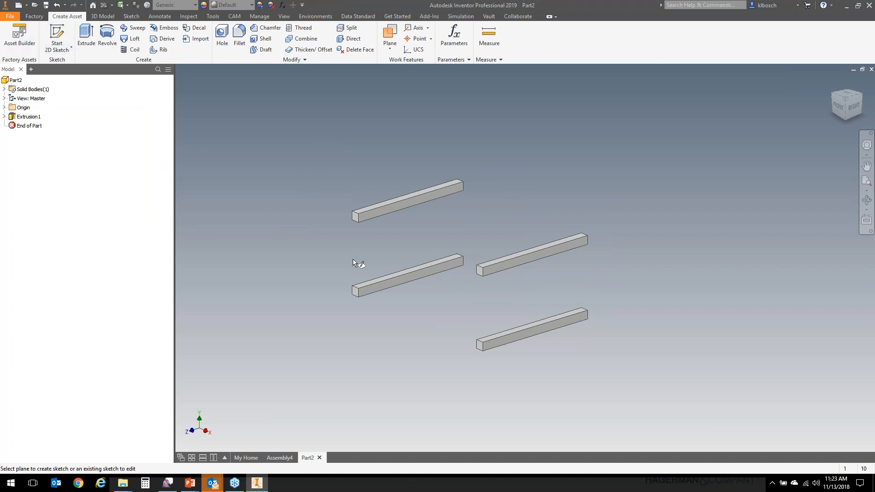
left_click(356, 218)
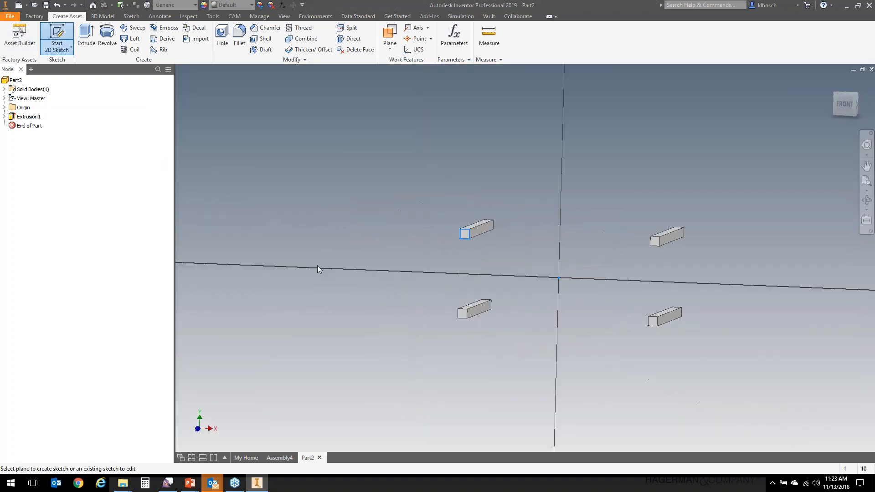
left_click(116, 47)
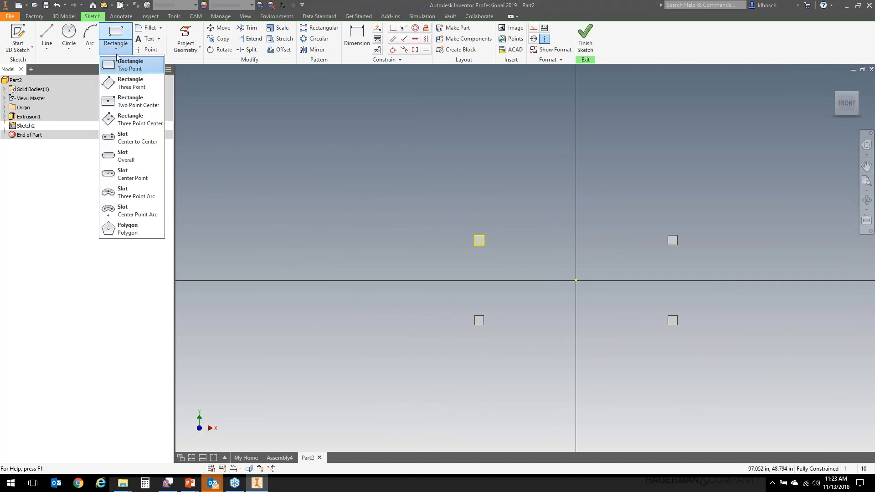
left_click(113, 102)
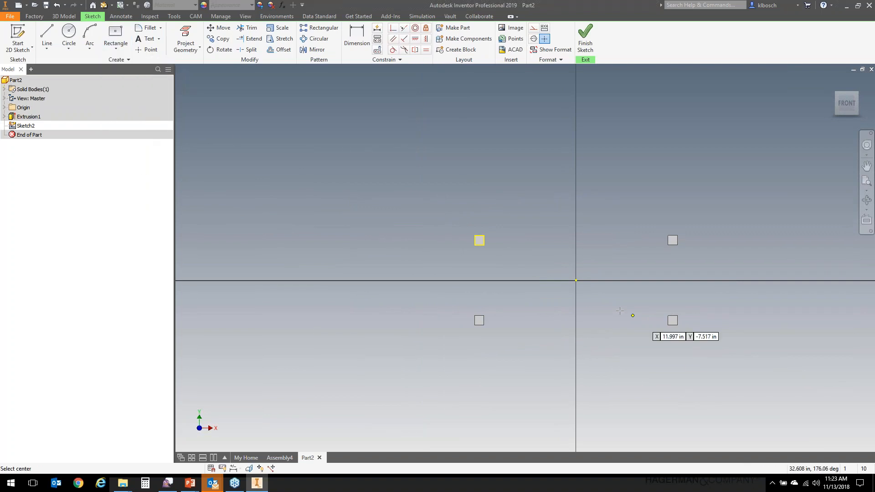
left_click(576, 280)
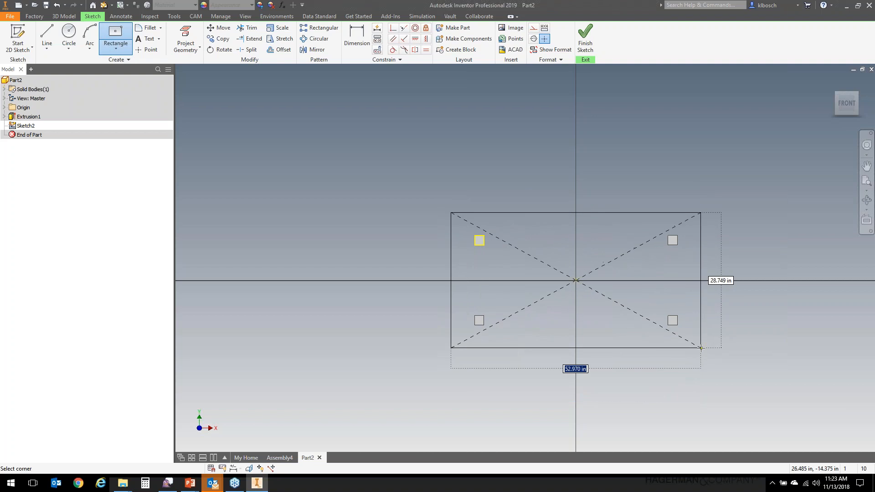
left_click(701, 348)
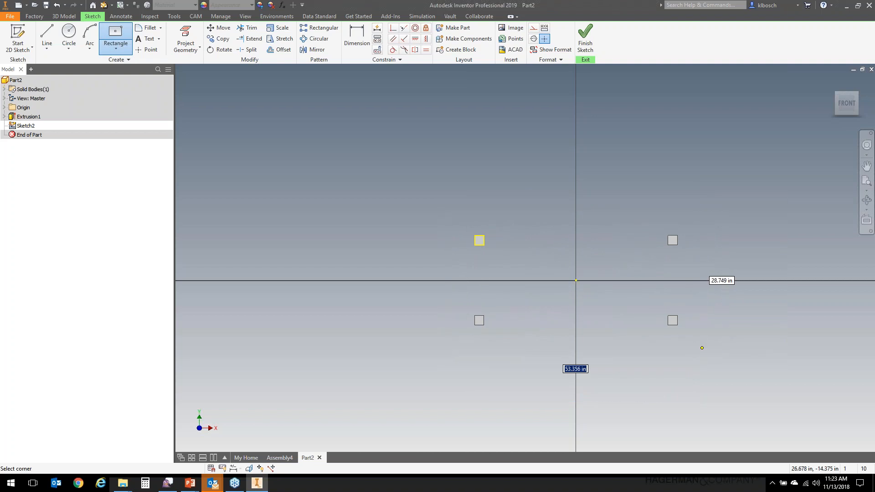
Step: Dimension the tabletop rectangle's bottom edge with the named parameter Table_Length
left_click(360, 43)
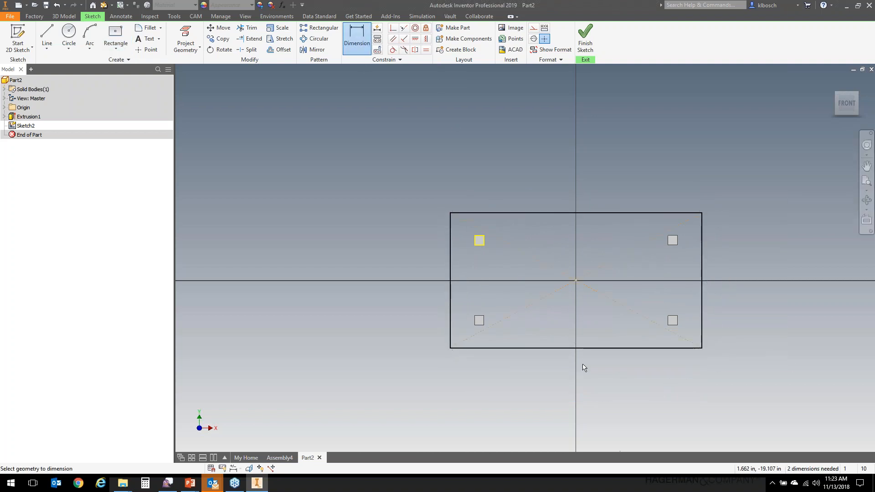
left_click(586, 348)
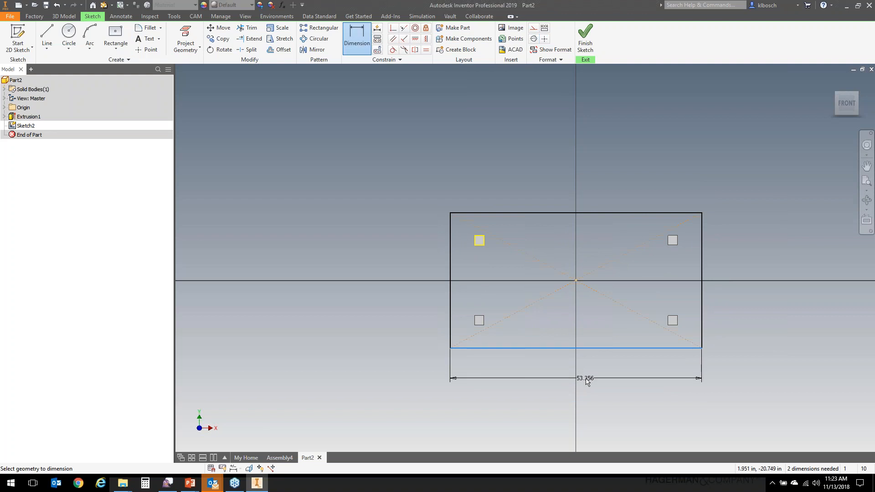
left_click(586, 382)
left_click(608, 412)
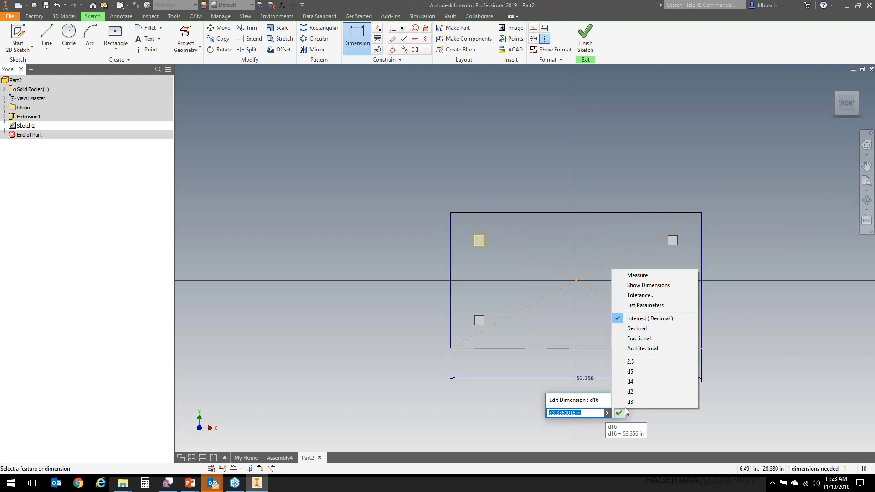
left_click(659, 306)
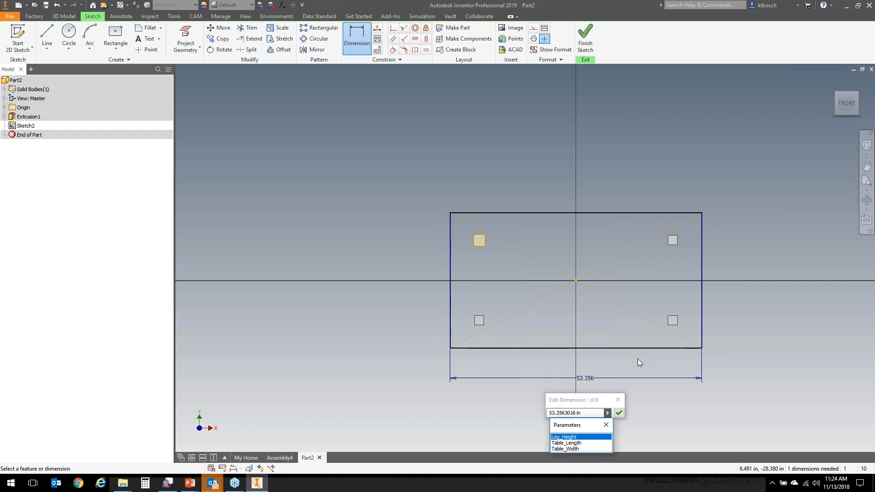
left_click(578, 449)
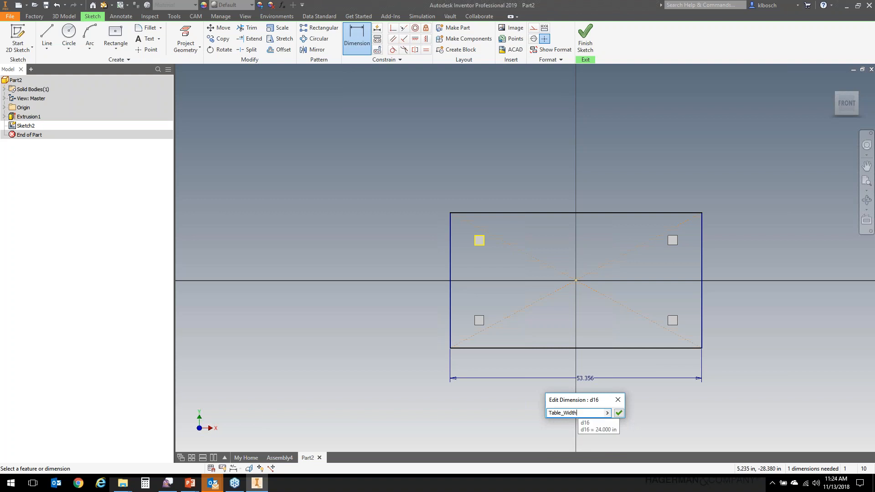
double_click(592, 413)
left_click(607, 413)
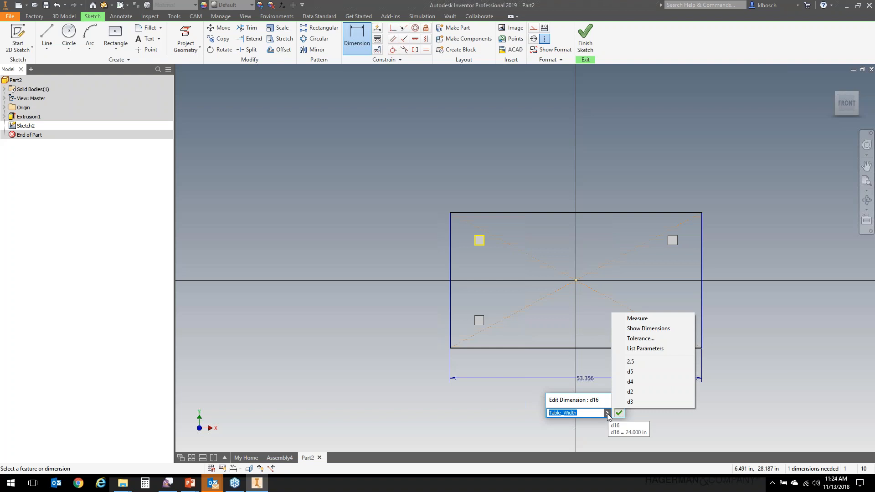
left_click(649, 349)
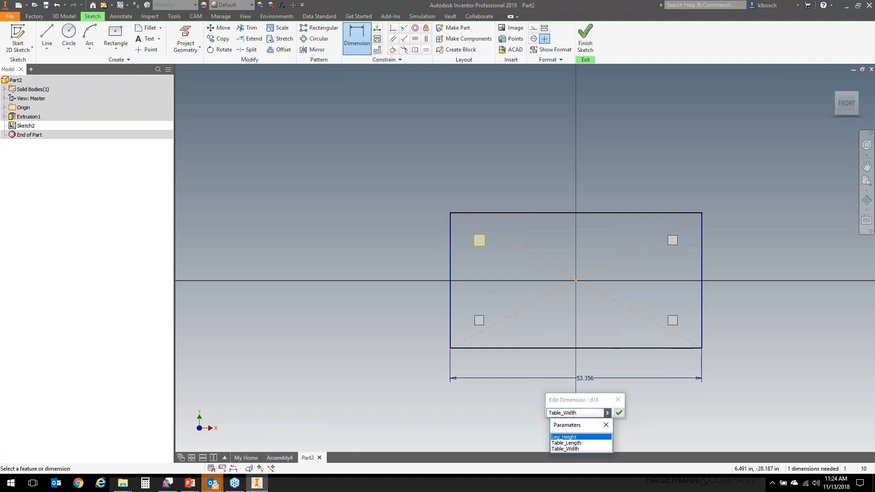
left_click(582, 443)
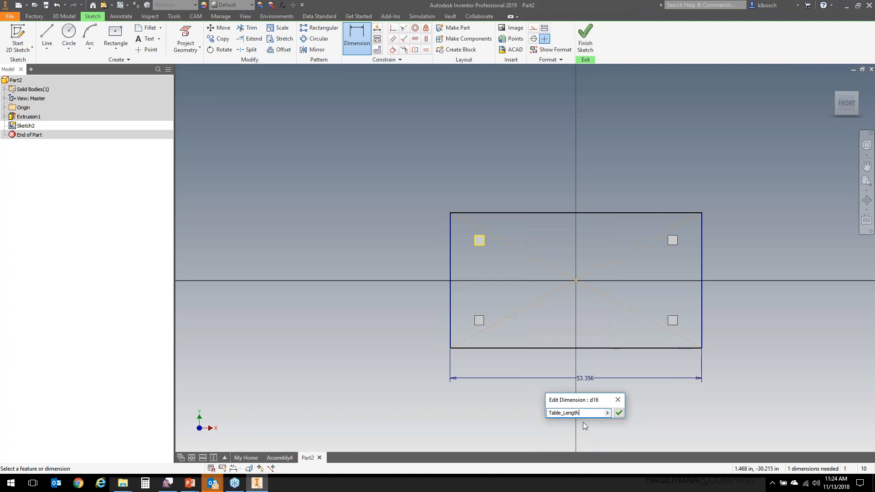
left_click(619, 413)
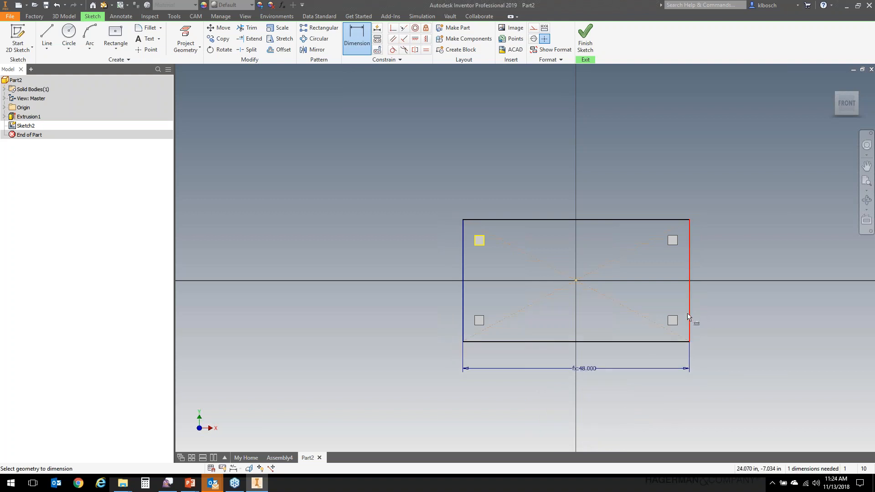
Step: Dimension the tabletop rectangle's right edge with the named parameter Table_Width and finish the sketch
left_click(689, 315)
left_click(727, 312)
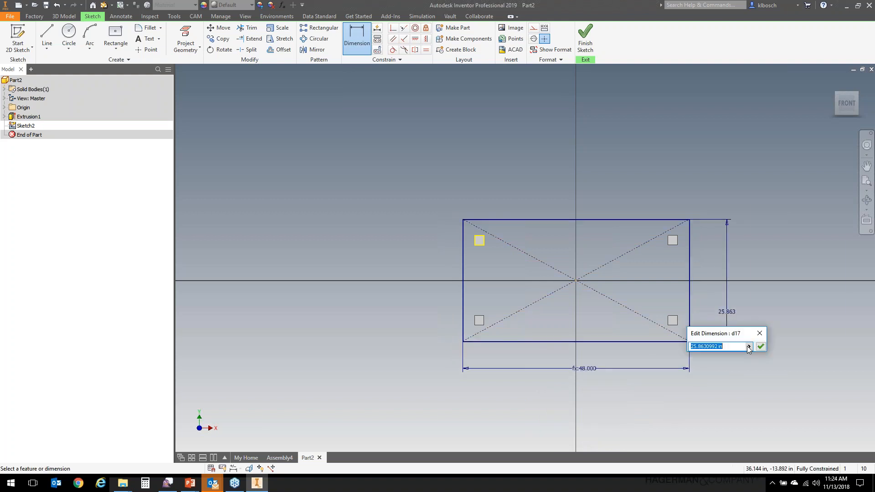
left_click(749, 347)
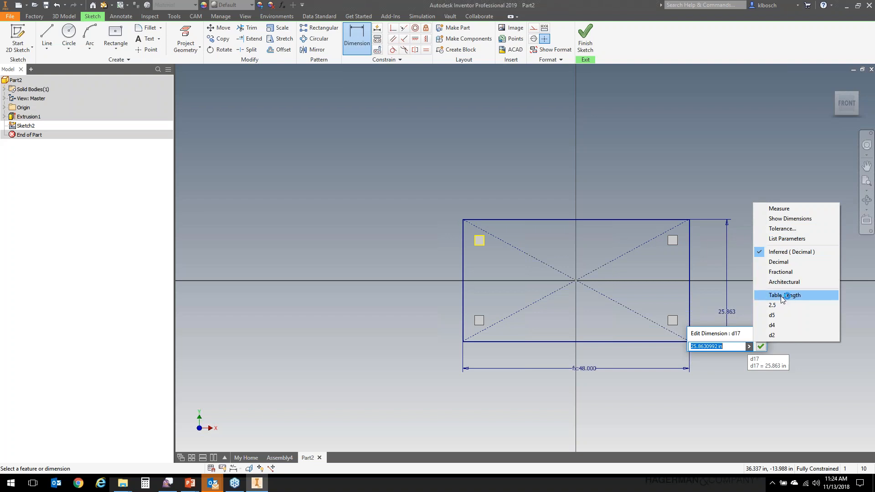
left_click(785, 239)
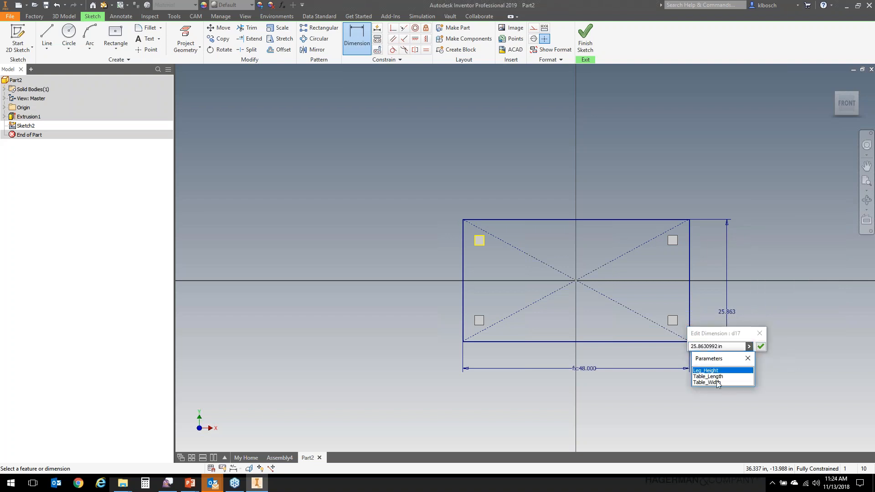
left_click(711, 383)
left_click(761, 347)
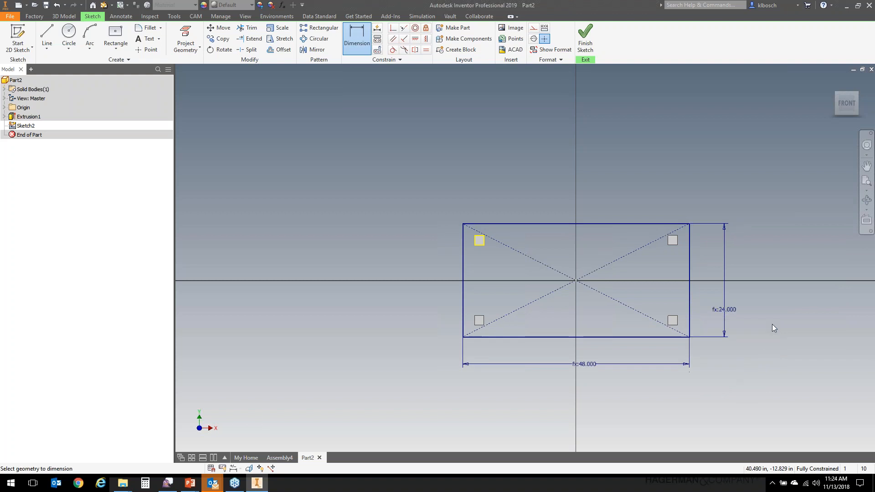
right_click(714, 184)
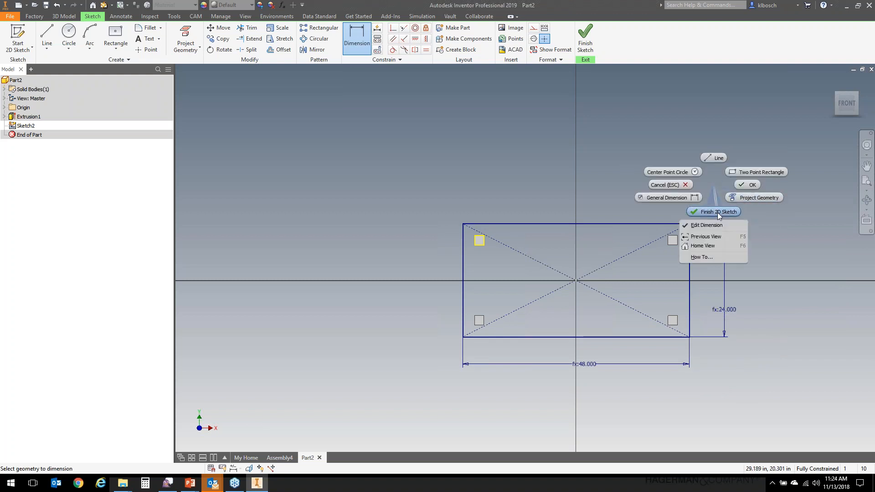
left_click(719, 212)
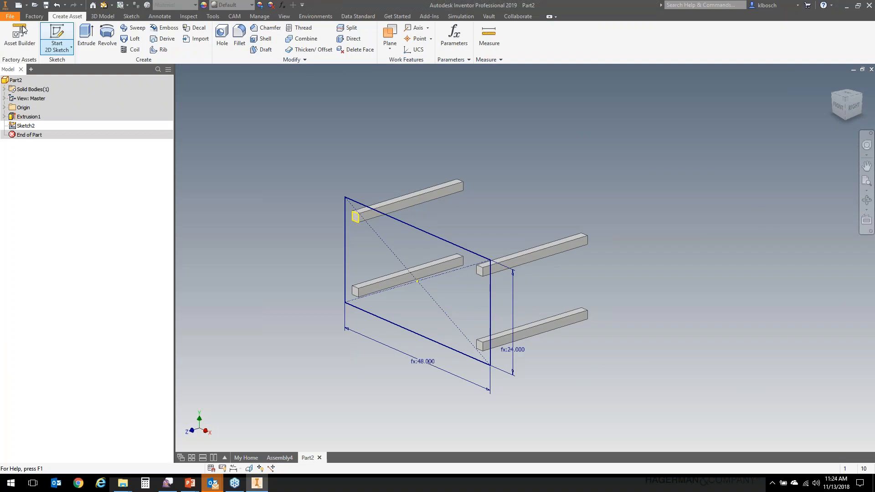
Step: Extrude the tabletop rectangle 3 in outward from the leg ends, joining it to the legs
left_click(84, 36)
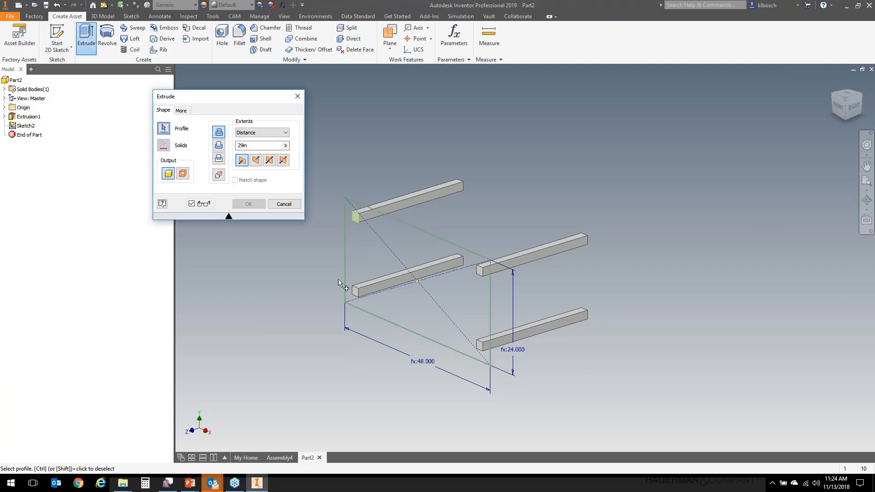
left_click(371, 251)
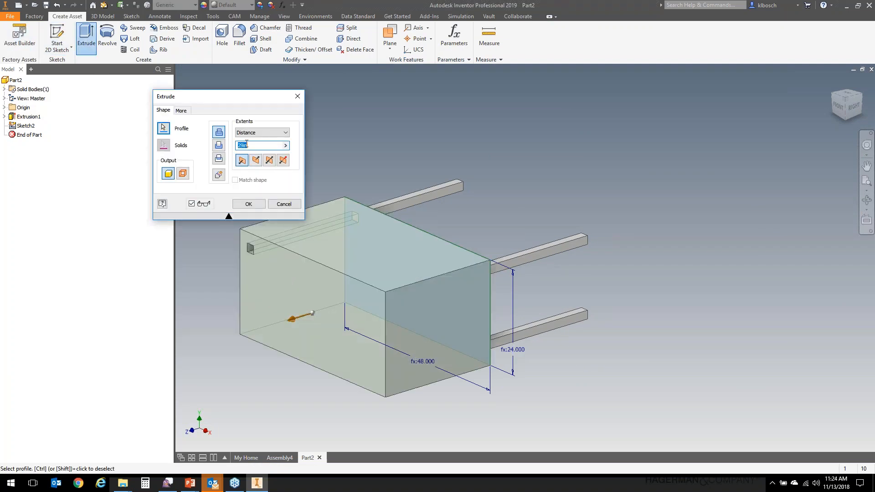
type("3n")
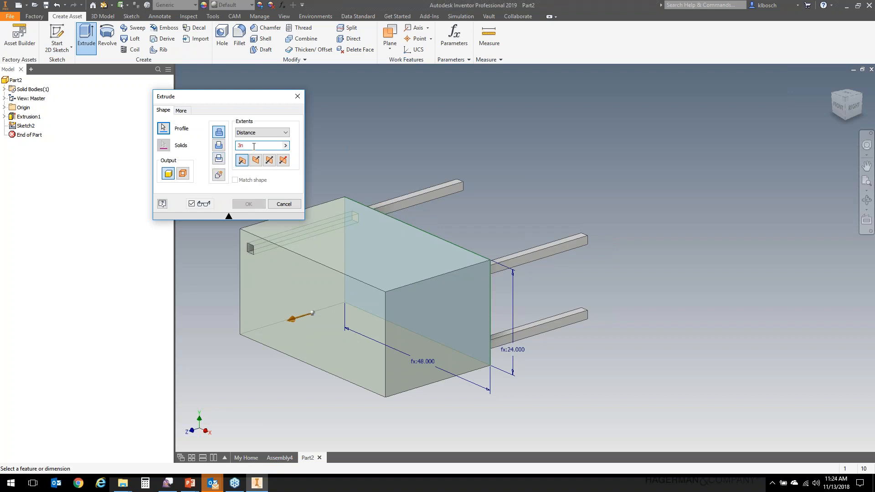
key("Delete")
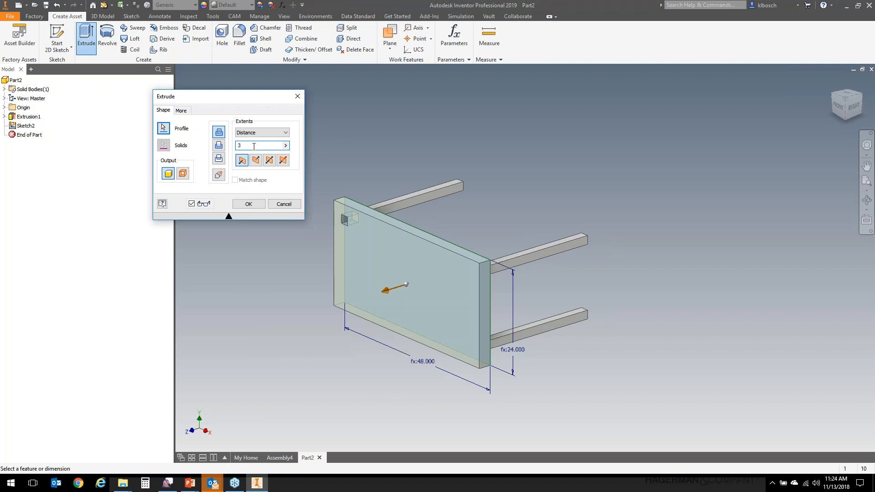
left_click(249, 204)
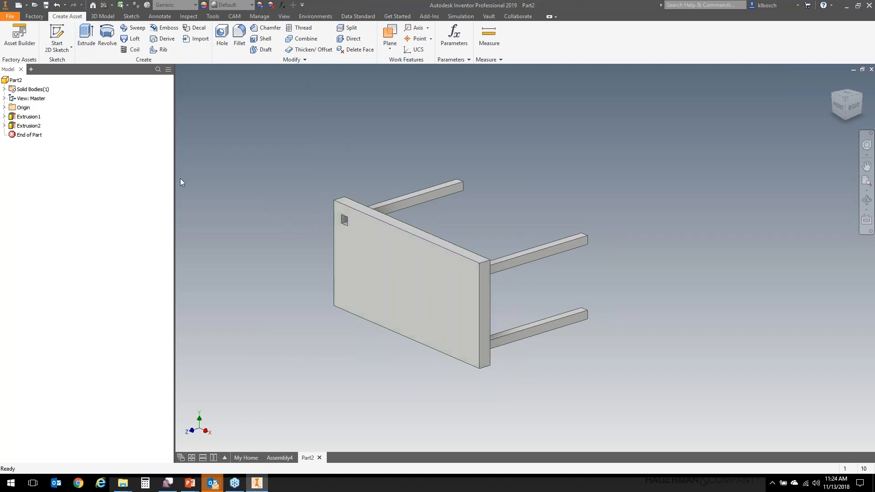
Step: Edit the tabletop extrusion to add the square region over the upper-left leg to its profile
right_click(34, 125)
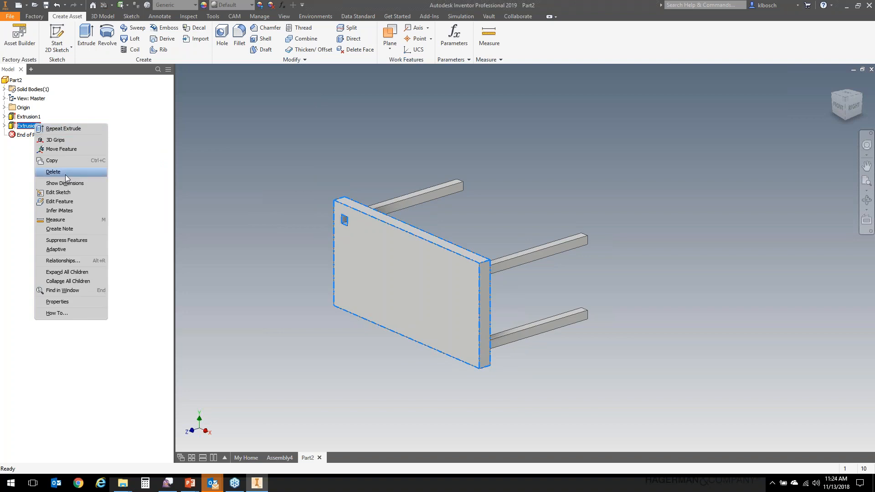
left_click(67, 201)
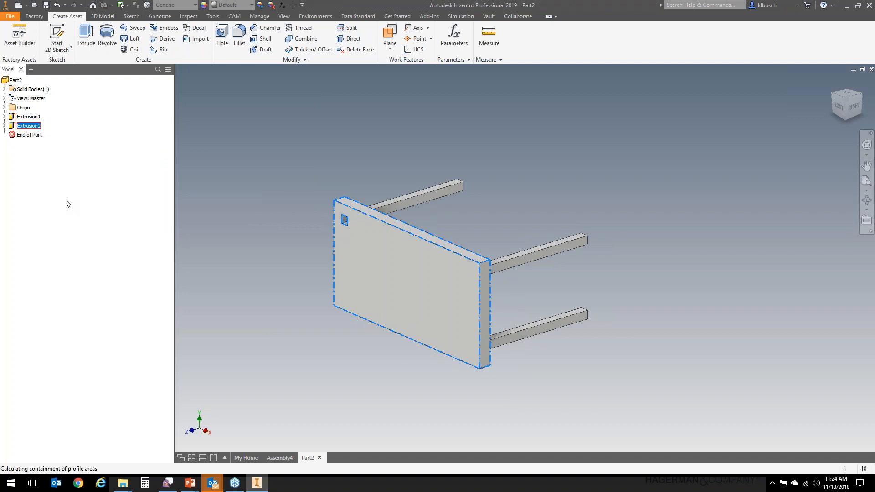
left_click(357, 218)
left_click(279, 206)
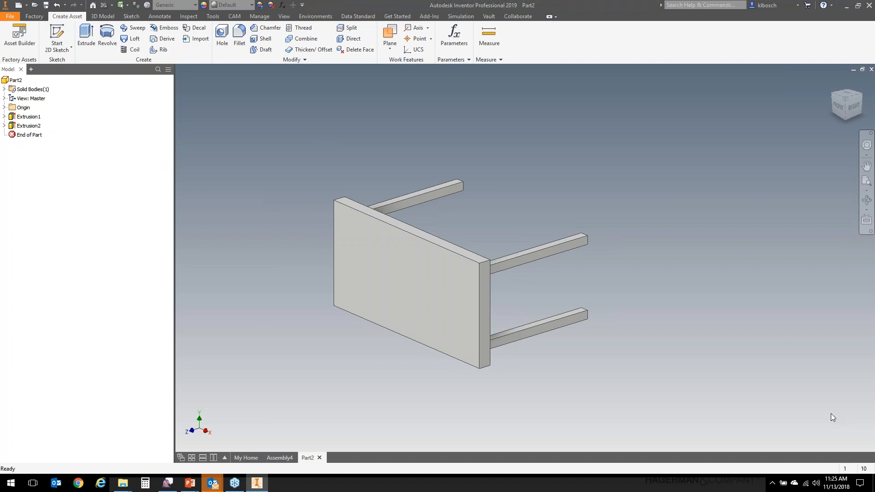
Step: Open the part in Asset Builder and define its landing surface at the leg bottoms, with the insertion point at a leg's bottom corner
left_click(19, 37)
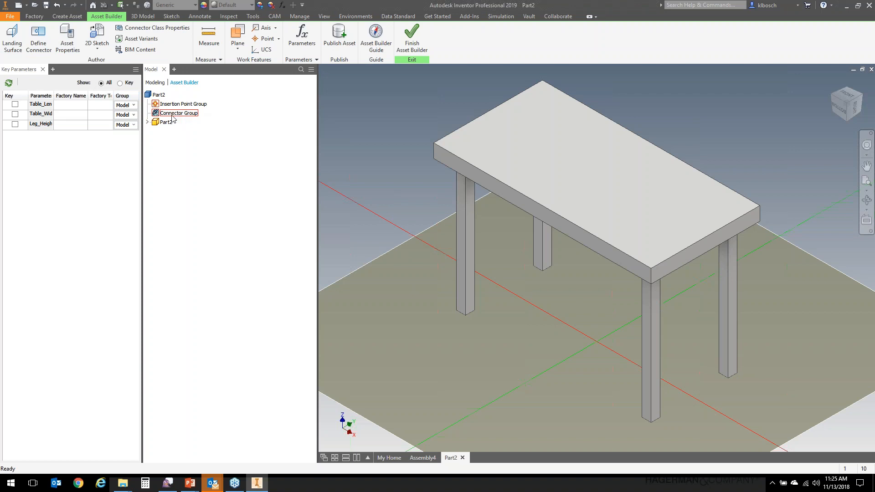
left_click(12, 38)
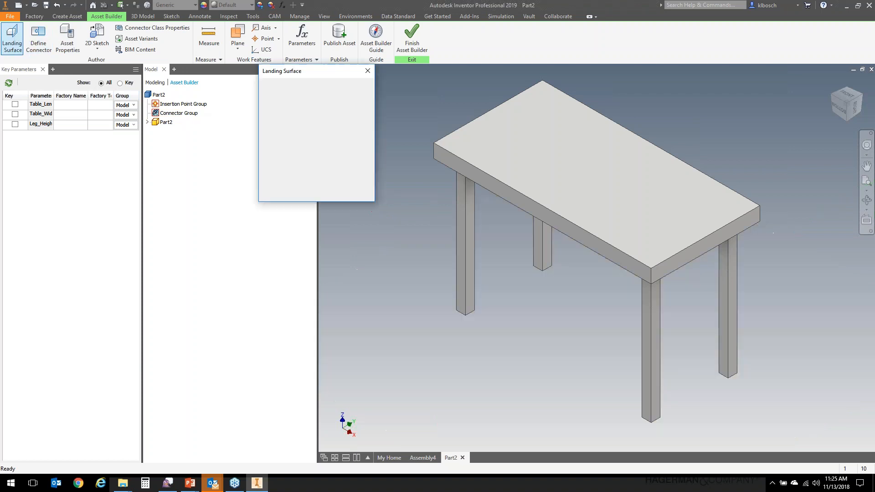
scroll(547, 350, "down", 3)
middle_click_drag(553, 353, 580, 232, "shift")
left_click(581, 231)
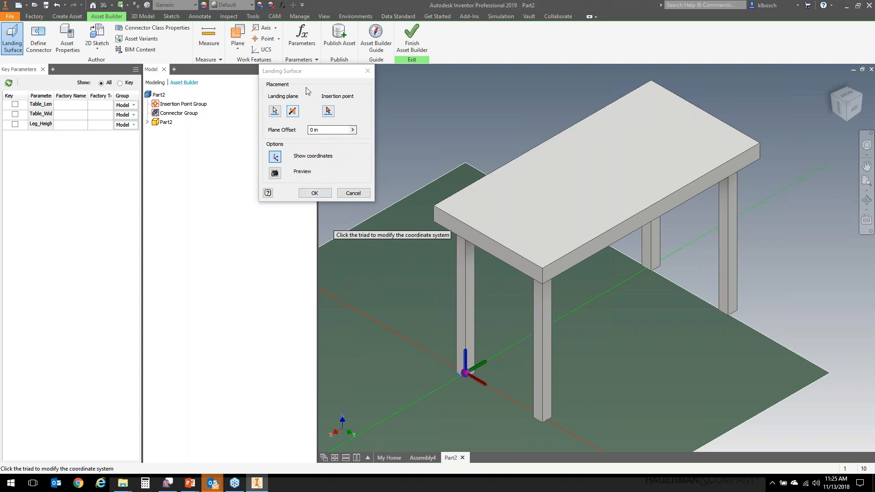
left_click(315, 193)
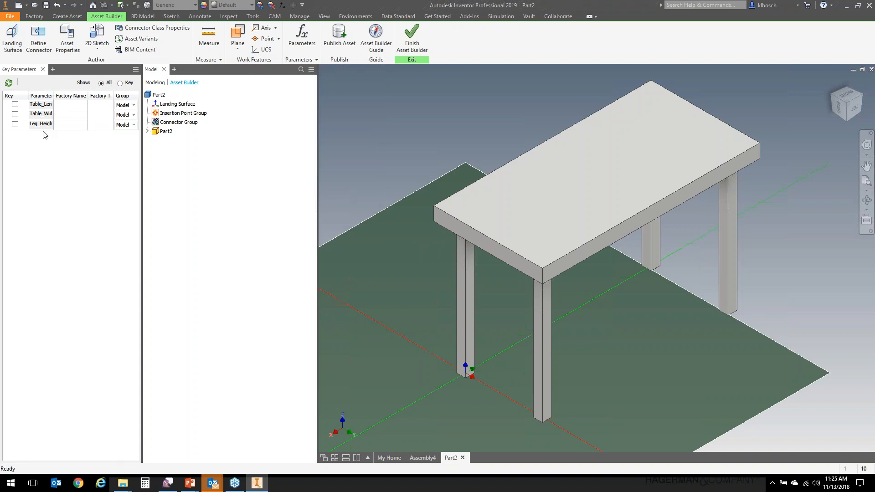
Step: Mark Table_Length, Table_Width and Leg_Height as key parameters of the asset
left_click(15, 105)
left_click(15, 114)
left_click(15, 124)
Step: Define a connector at the midpoint of the tabletop's front-left short upper edge, aligning its up direction with the vertical corner edge
left_click(39, 37)
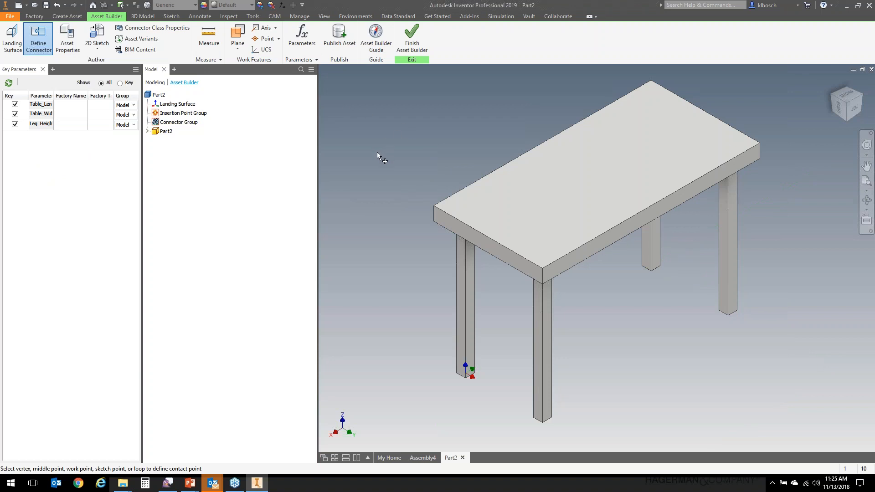
left_click(488, 237)
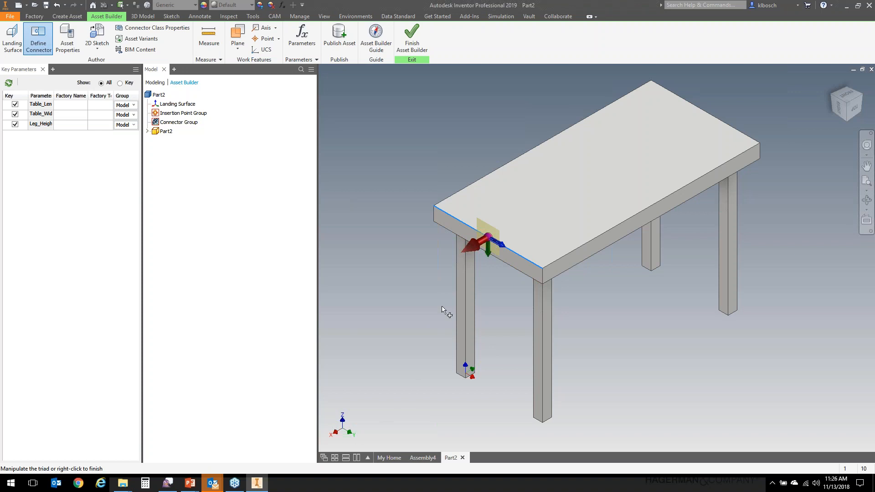
left_click(502, 248)
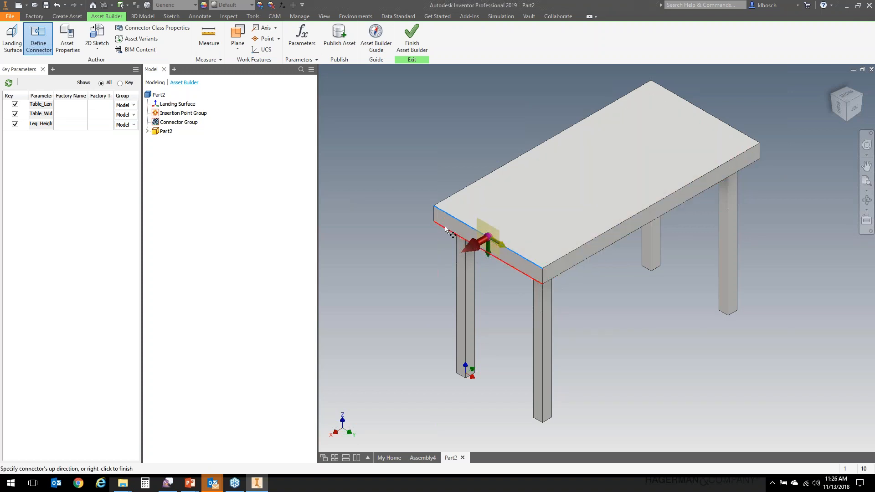
left_click(436, 217)
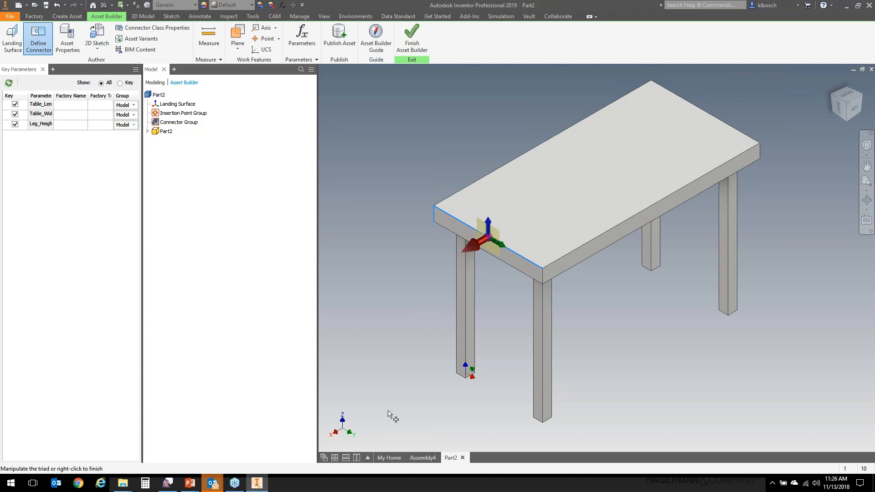
right_click(362, 143)
left_click(384, 148)
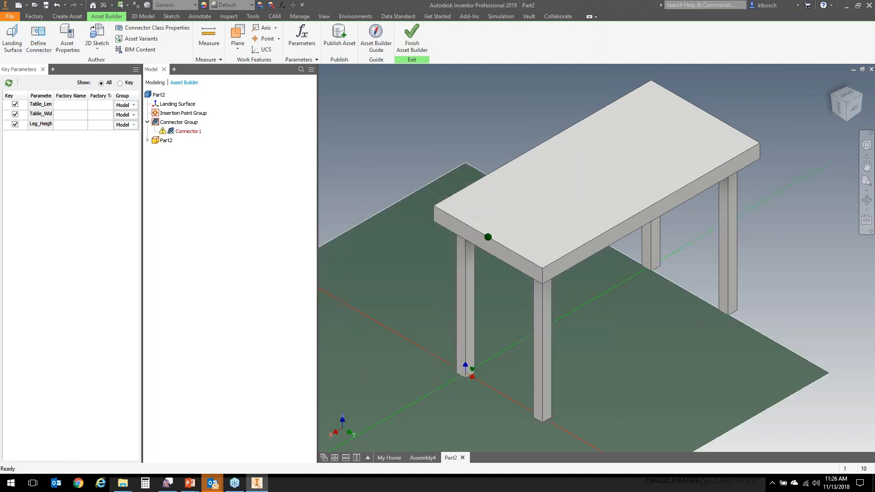
Step: Define a connector at the midpoint of the opposite short upper edge of the tabletop, with its up direction along the vertical corner edge
left_click(41, 37)
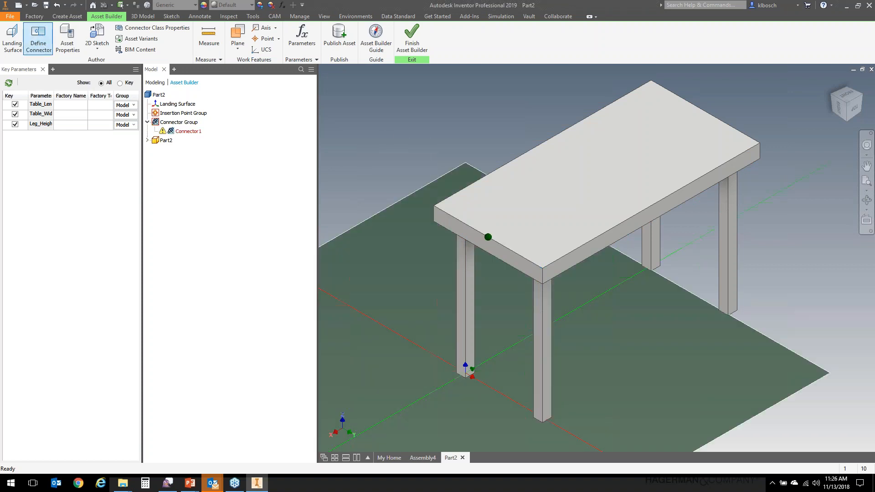
left_click(706, 112)
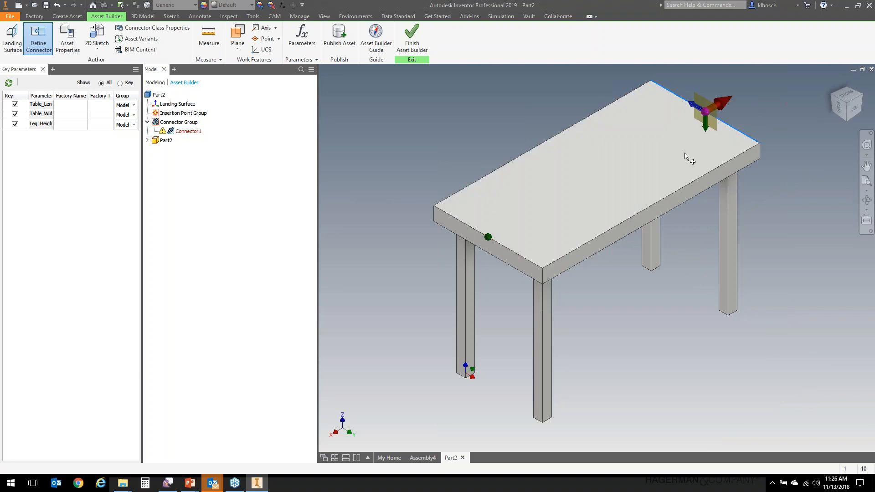
left_click(692, 103)
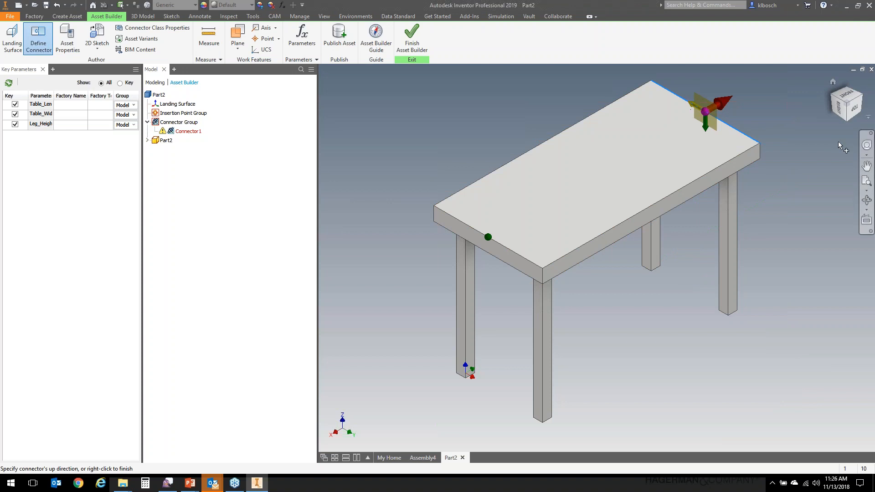
left_click(762, 153)
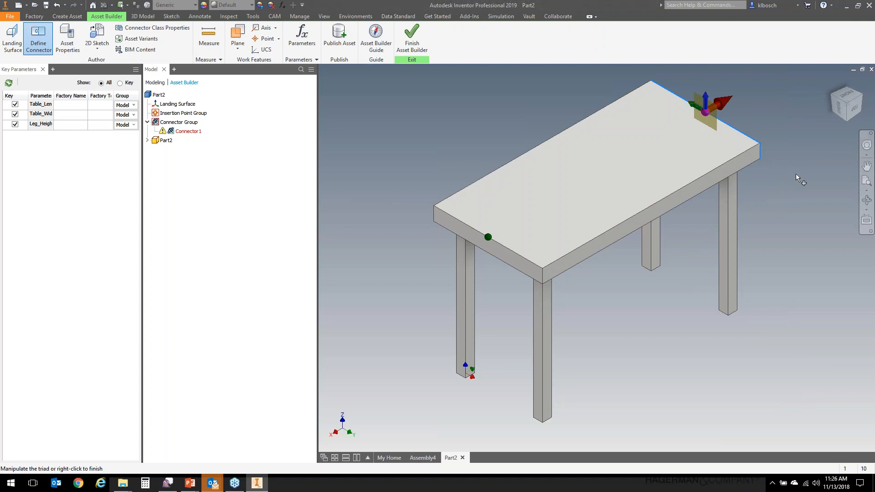
right_click(431, 115)
left_click(445, 121)
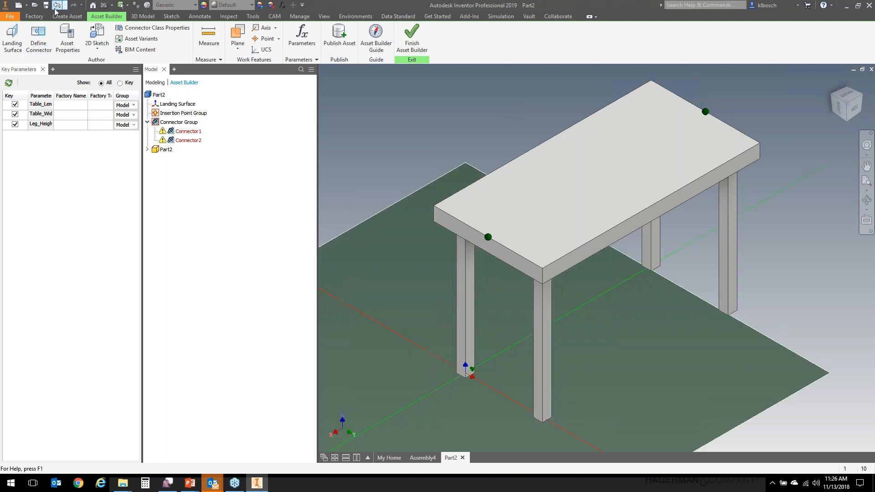
Step: Define a connector at the midpoint of the tabletop's front long upper edge, with its up direction along the vertical corner edge
key("Return")
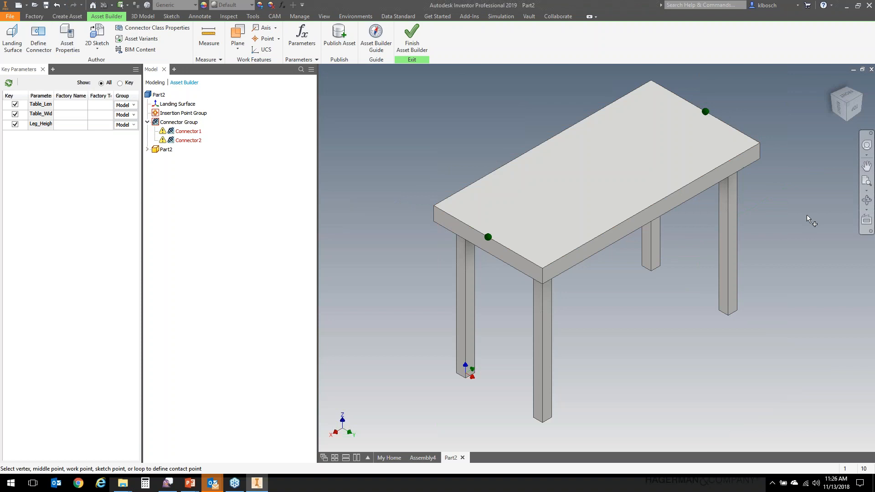
left_click(653, 204)
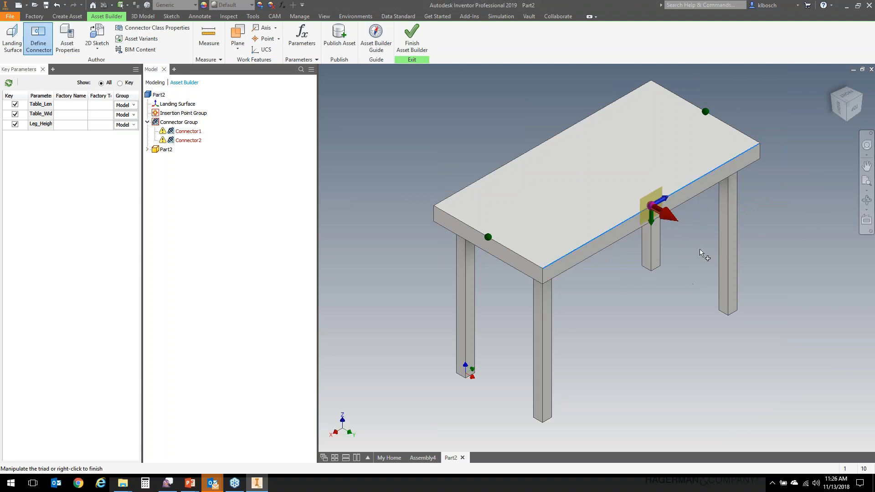
left_click(666, 201)
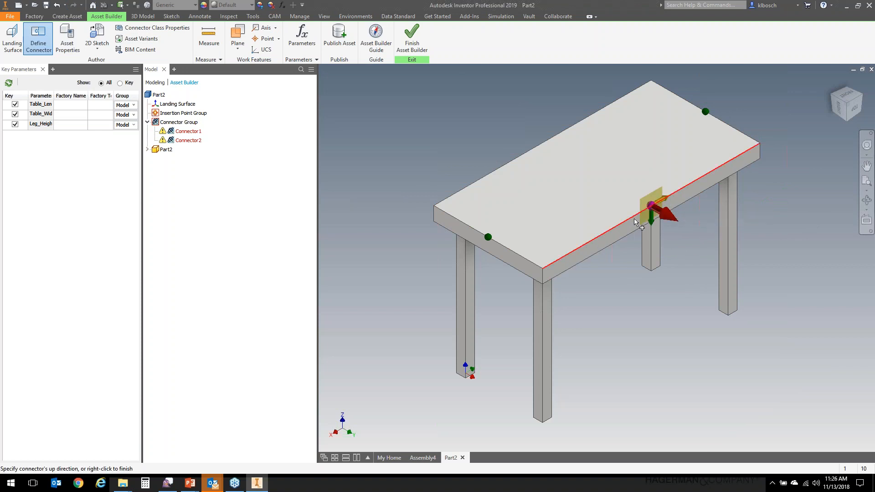
left_click(542, 283)
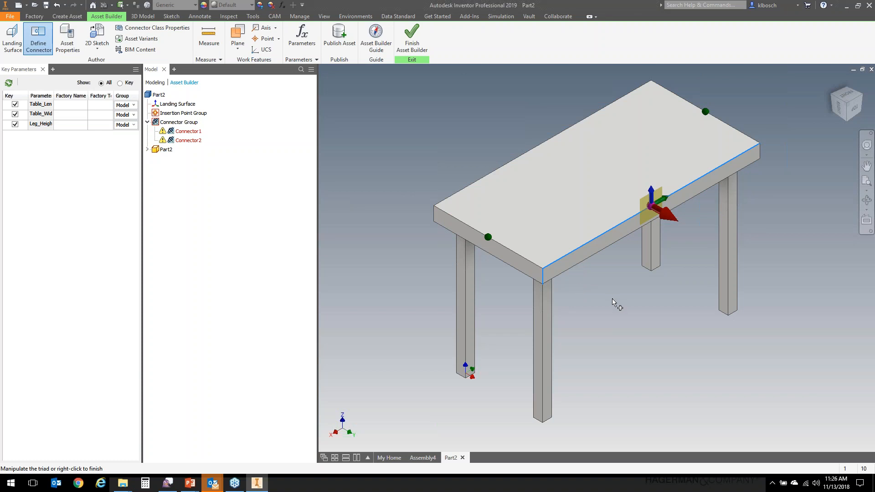
right_click(613, 300)
left_click(627, 304)
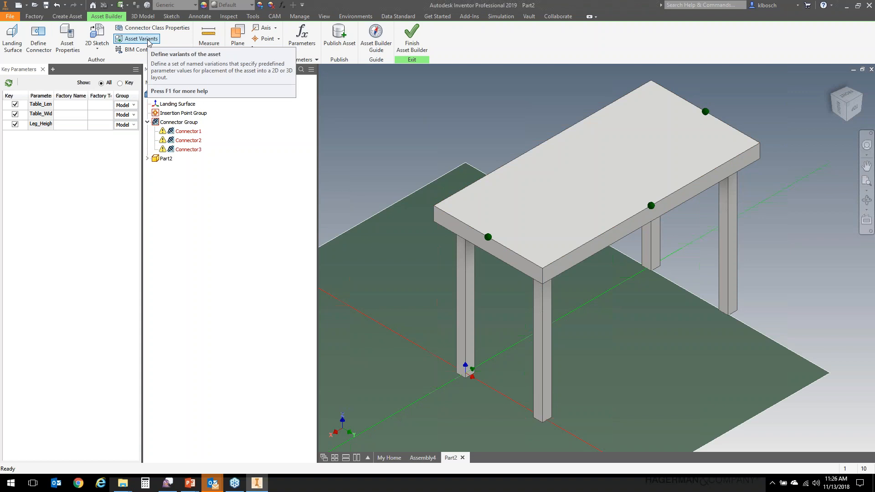
Step: Review the asset's Summary, Project and Descriptor properties
left_click(67, 36)
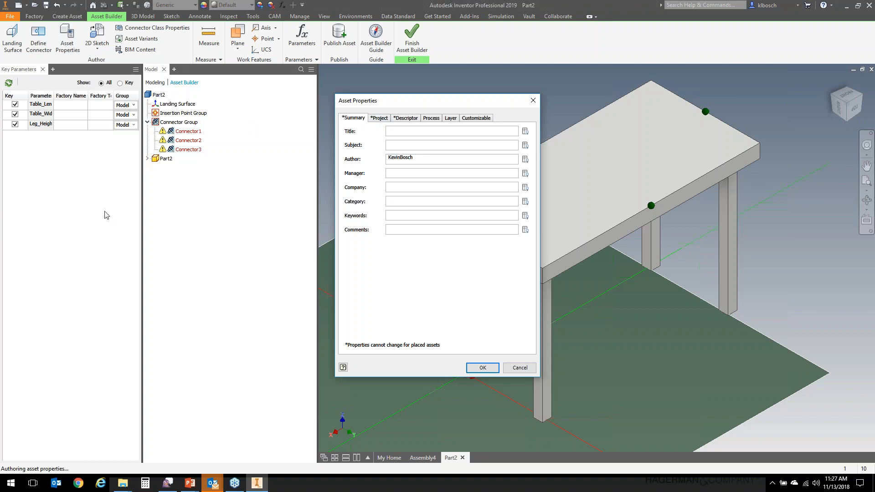
left_click(385, 118)
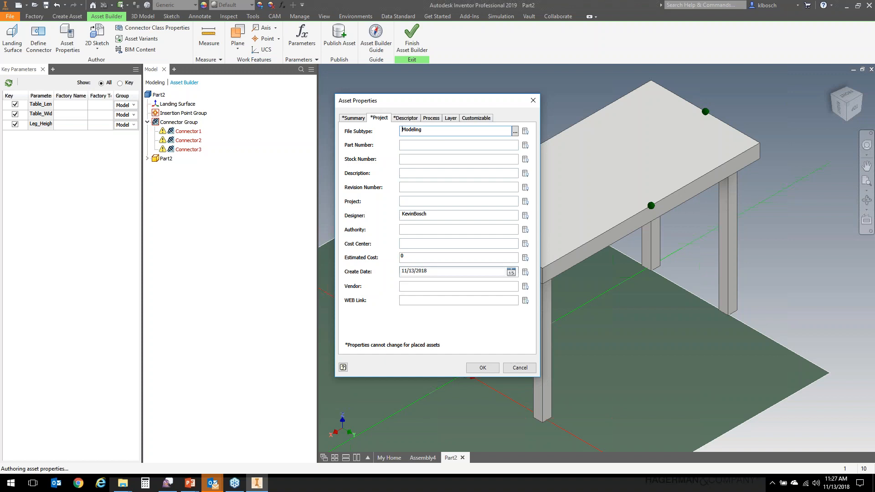
left_click(407, 124)
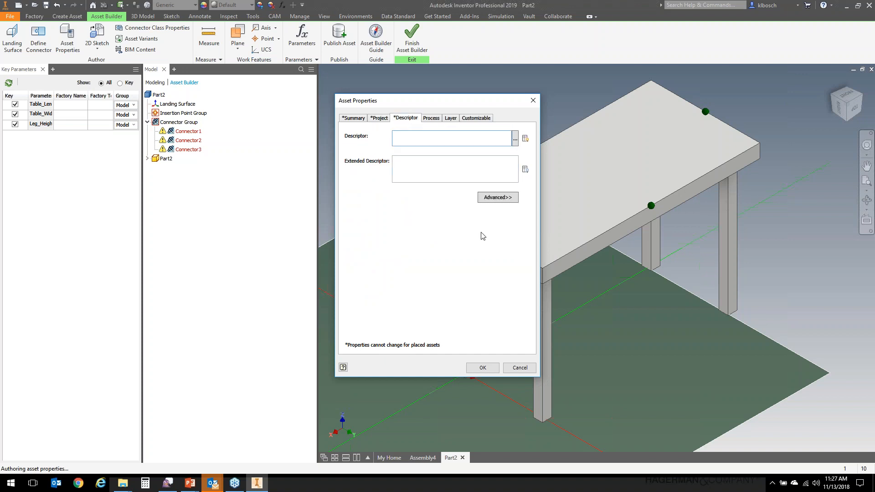
left_click(483, 369)
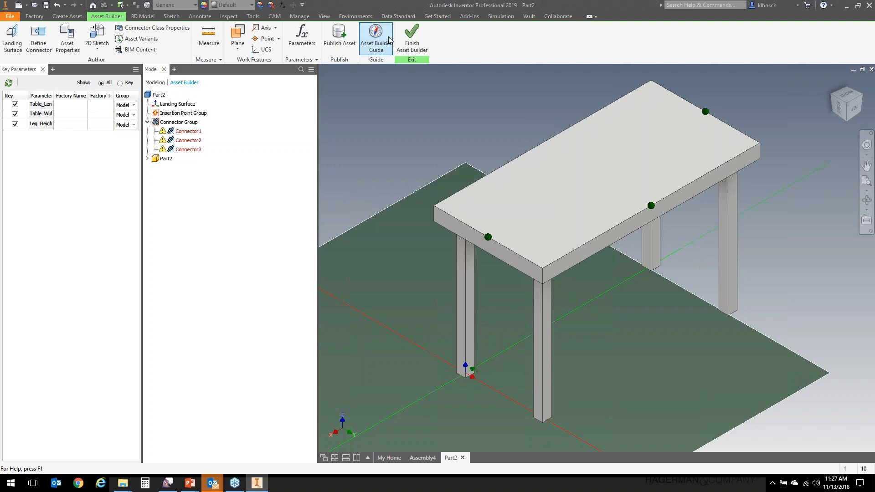
Step: Start publishing the asset and save the part as Worktable.ipt in the Custom Asset Library folder
left_click(338, 44)
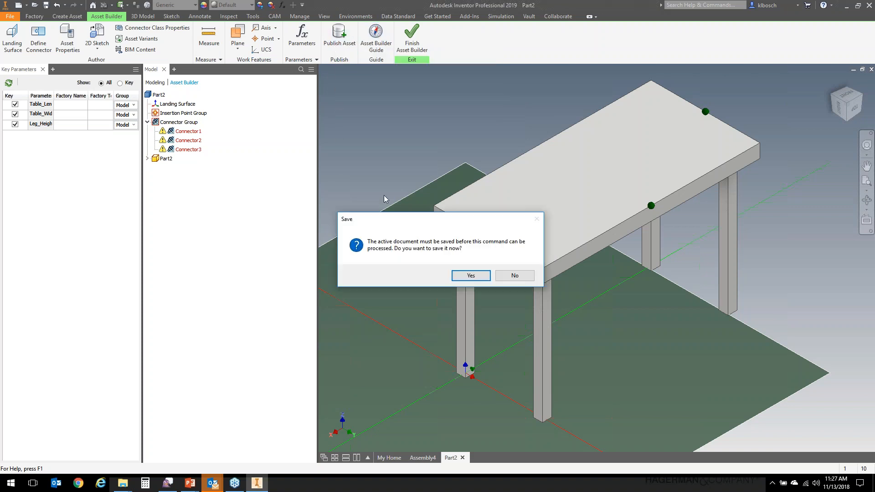
left_click(472, 278)
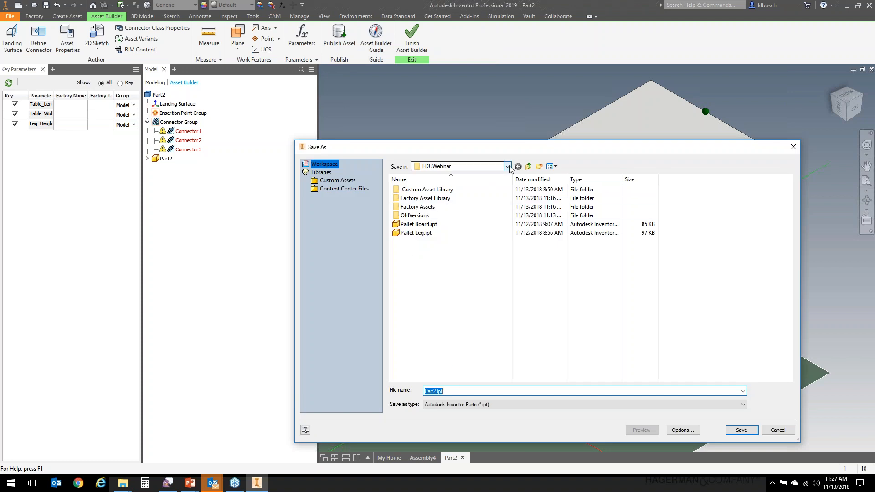
double_click(430, 194)
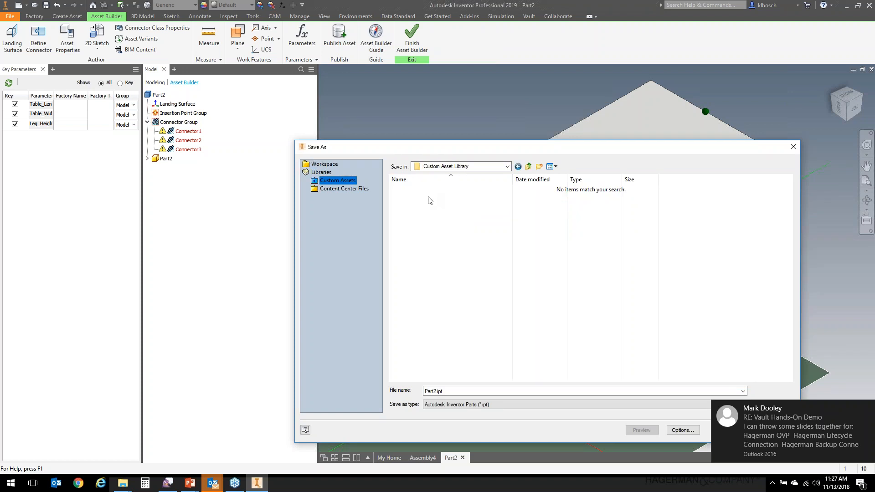
double_click(434, 390)
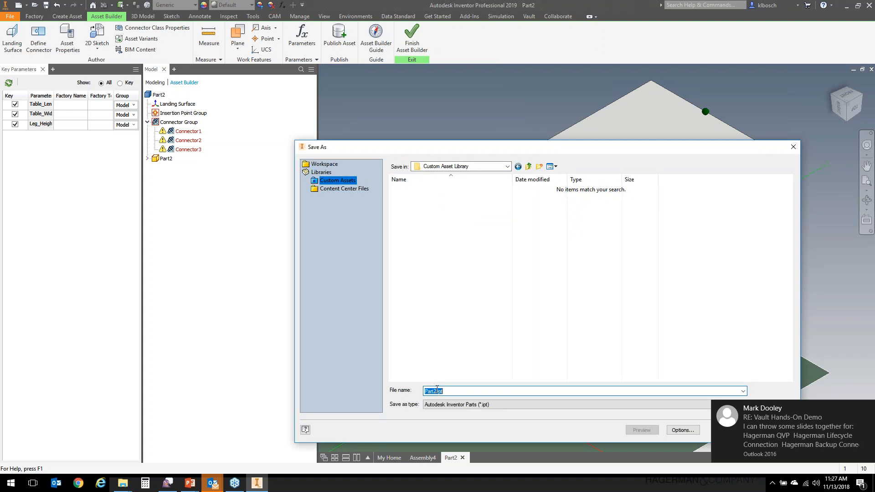
left_click_drag(437, 391, 424, 391)
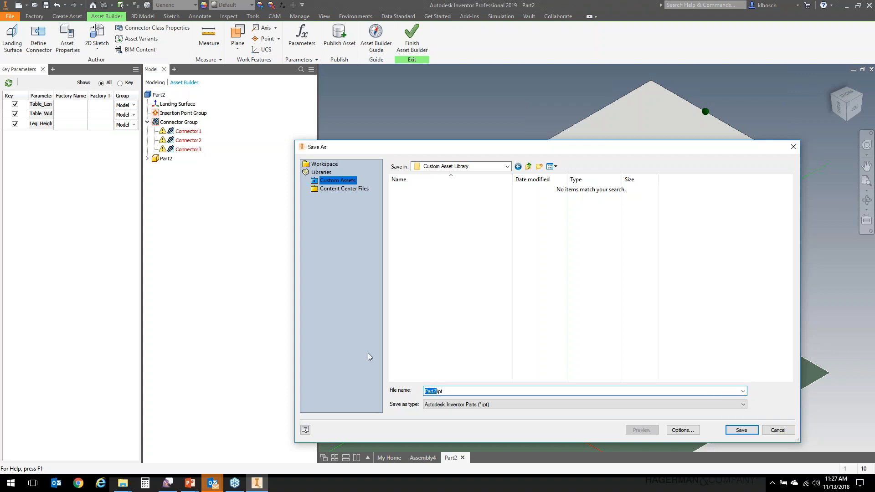
type("Worktable")
left_click(742, 430)
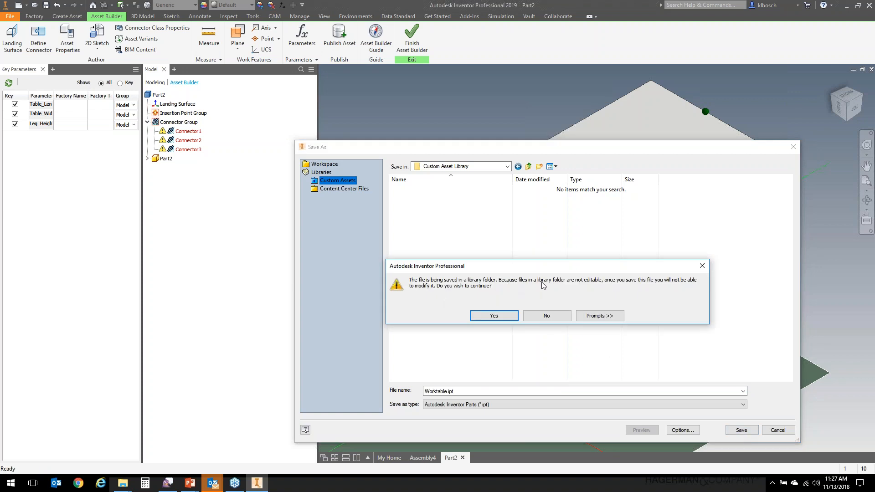
left_click(493, 316)
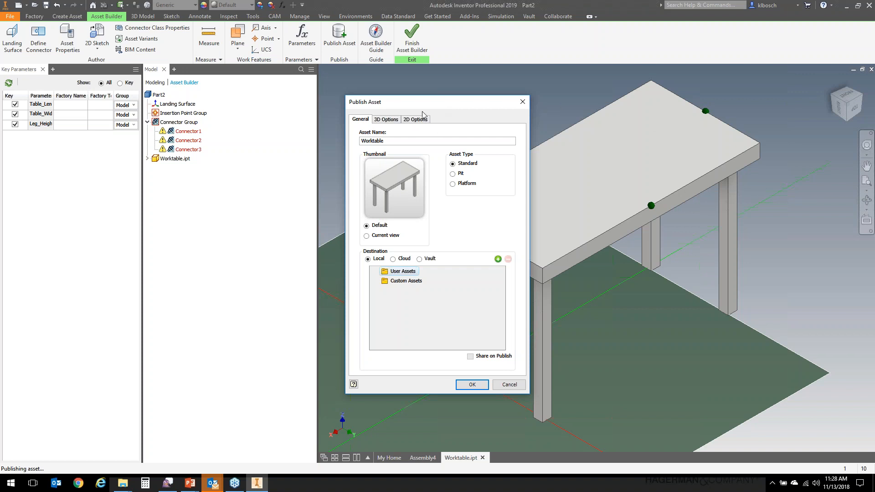
Step: Set the publish destination of the Worktable asset to the local Custom Assets folder
left_click_drag(389, 105, 385, 86)
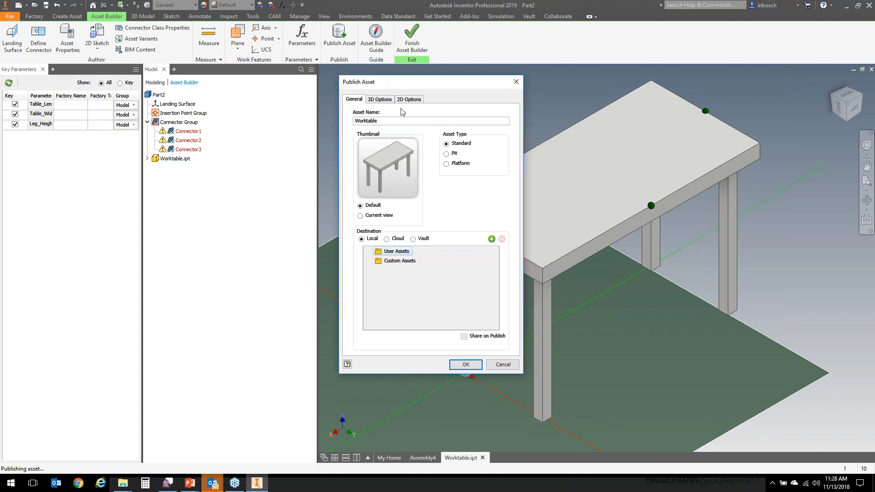
double_click(386, 121)
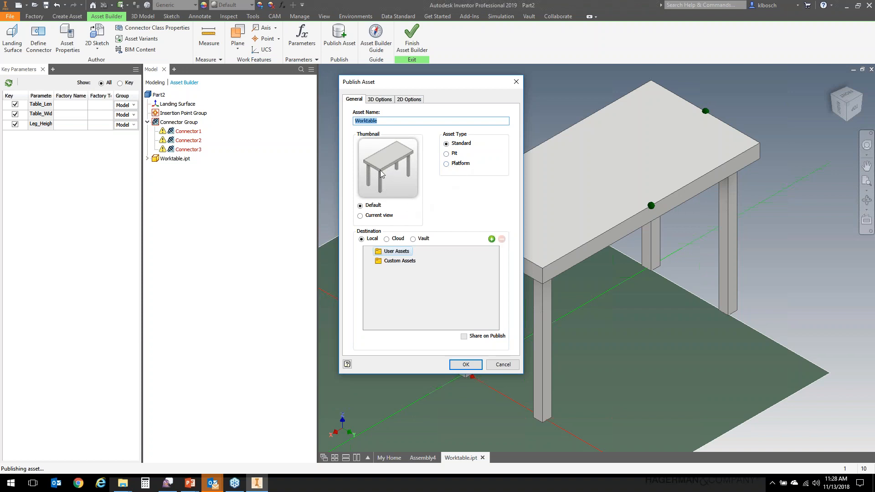
left_click(401, 261)
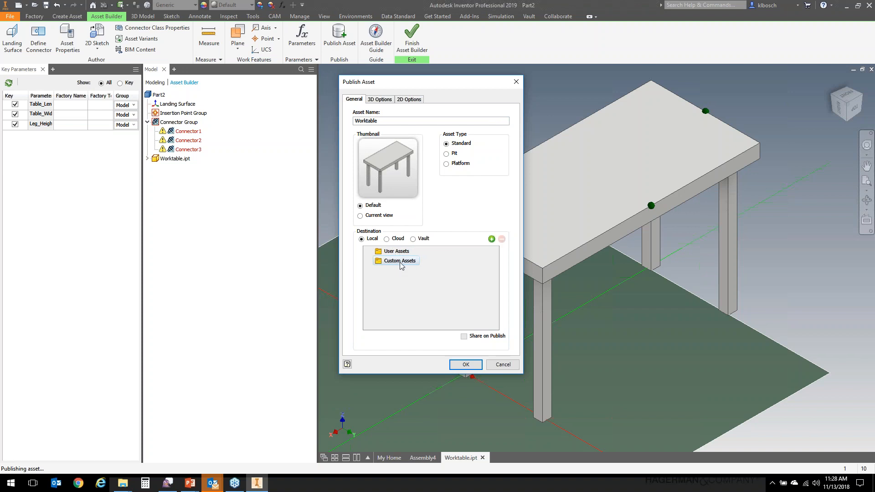
left_click(386, 240)
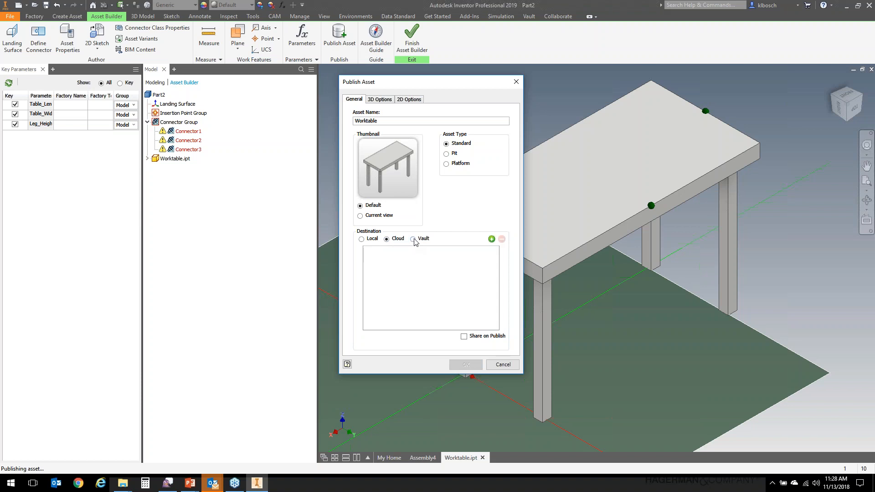
left_click(367, 241)
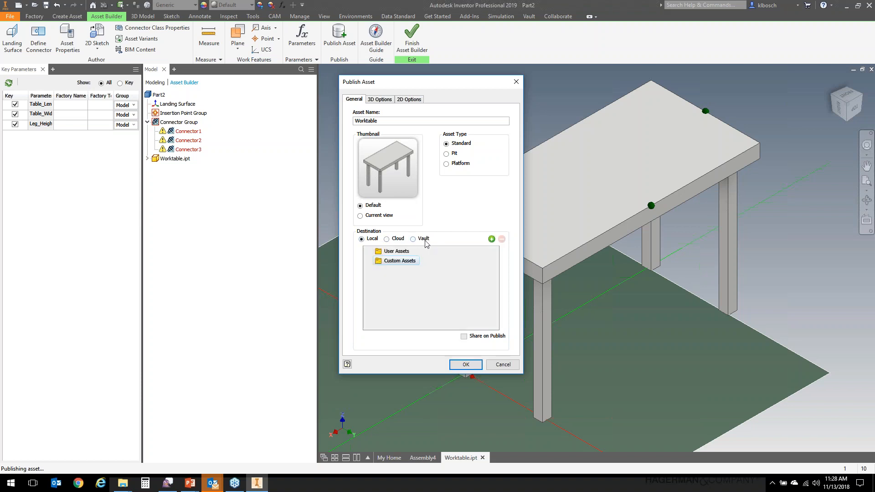
Step: Enable simplification in the asset's 3D publishing options and review the settings of the Coarse level
left_click(379, 101)
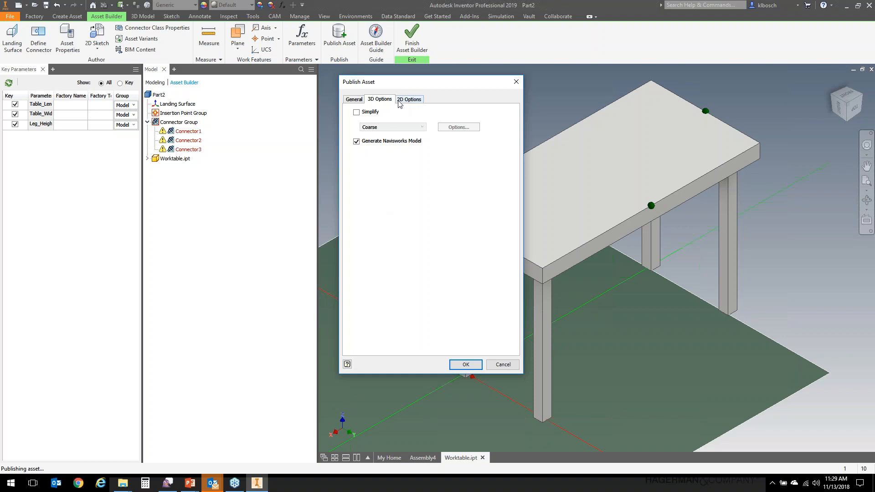
left_click(356, 112)
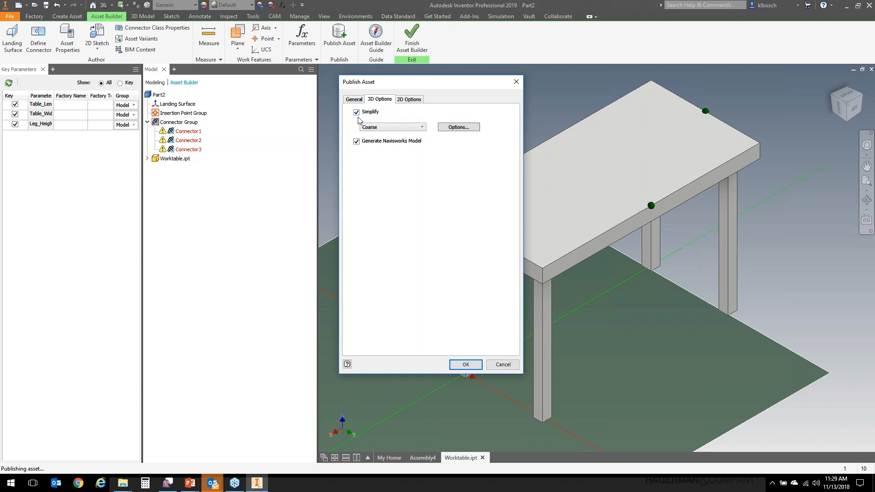
left_click(423, 128)
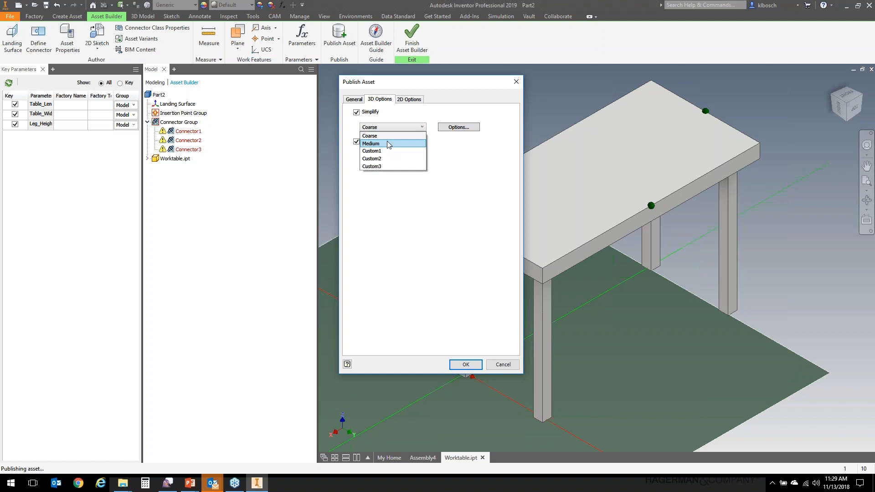
left_click(463, 127)
left_click(463, 127)
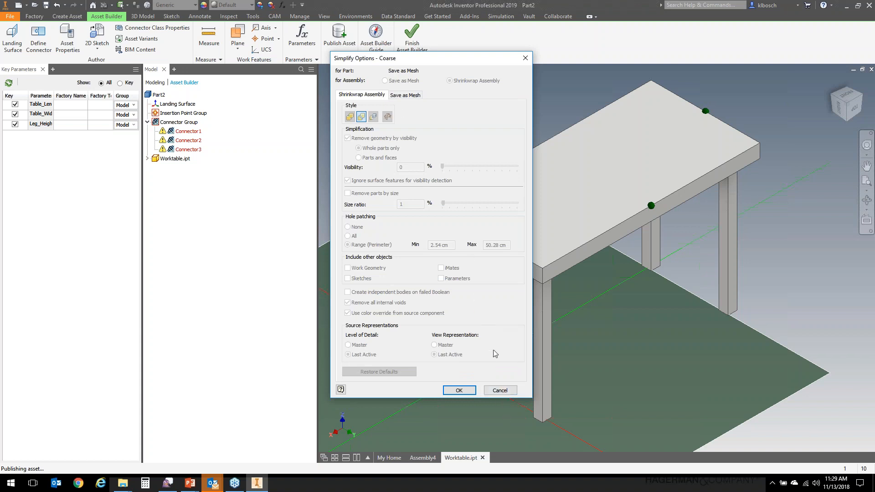
left_click(500, 391)
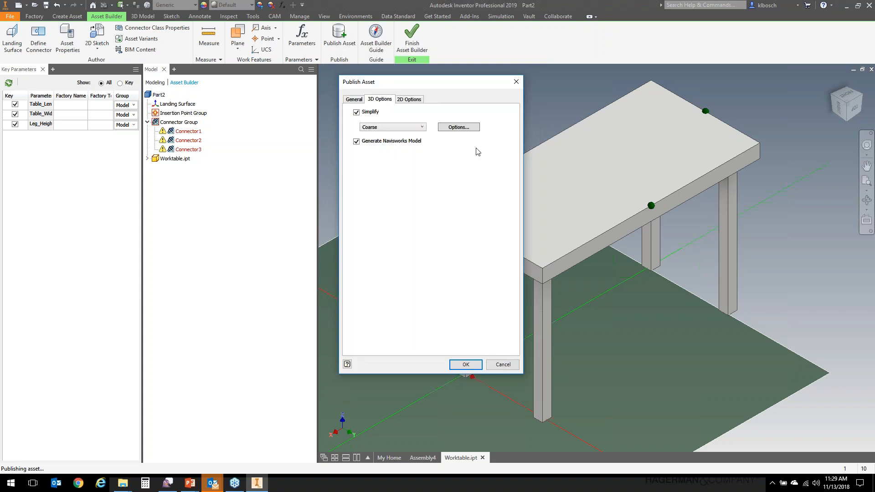
Step: Set the simplification level to Medium and then Custom1, reviewing the simplify settings of each level
left_click(423, 127)
left_click(401, 144)
left_click(459, 128)
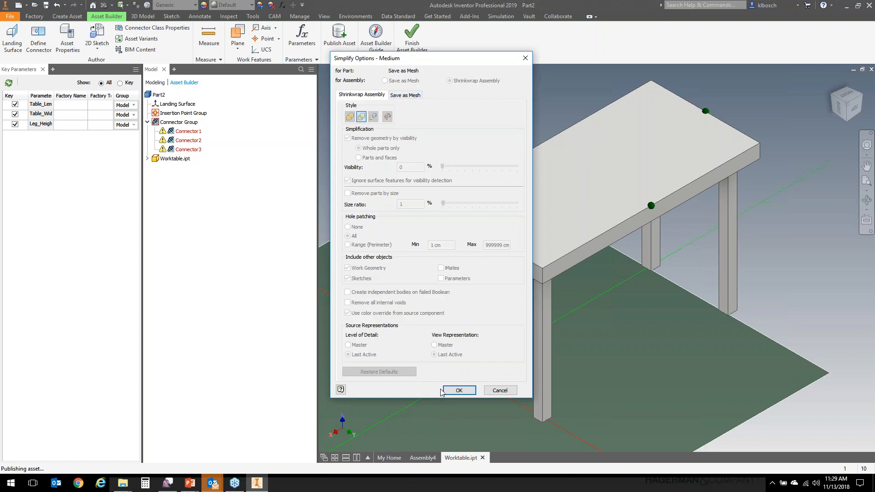
left_click(459, 391)
left_click(418, 130)
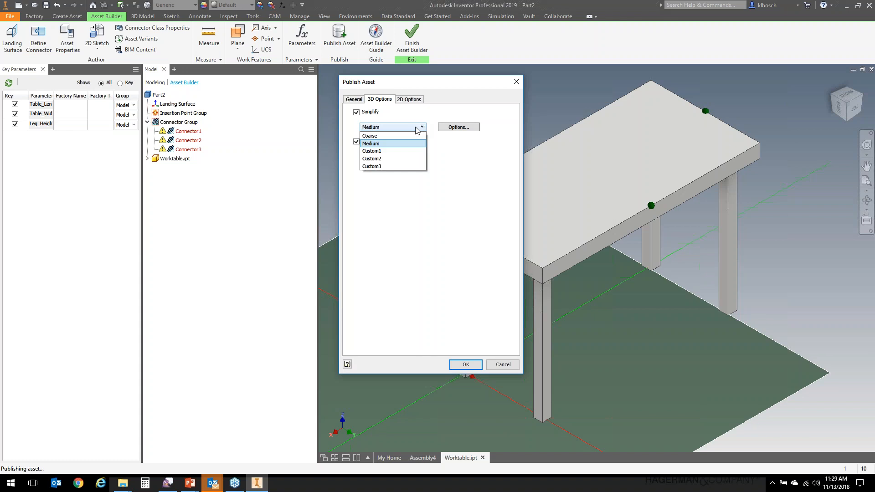
left_click(399, 152)
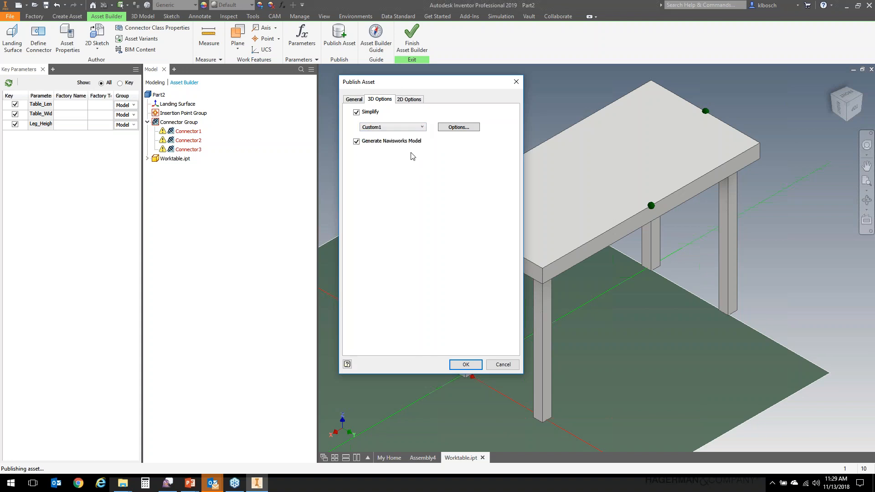
left_click(459, 128)
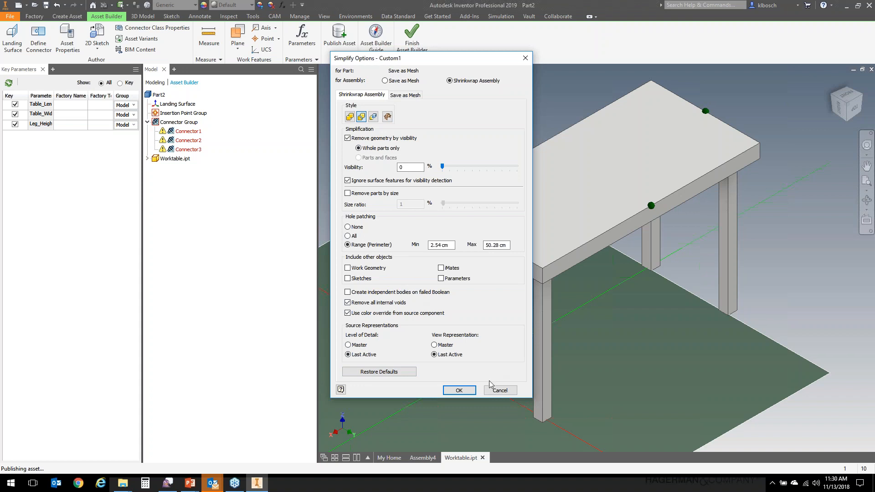
left_click(501, 391)
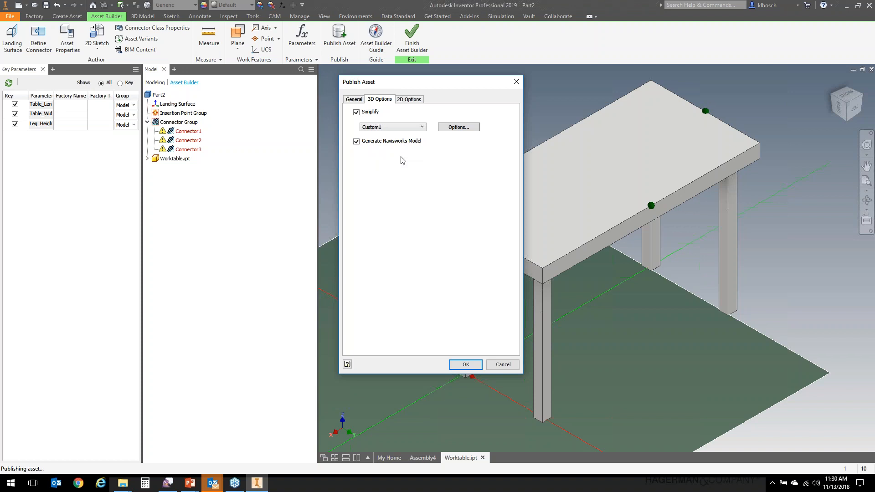
Step: Review the 2D publishing options and try to publish the Worktable asset, declining to simplify the part
left_click(408, 100)
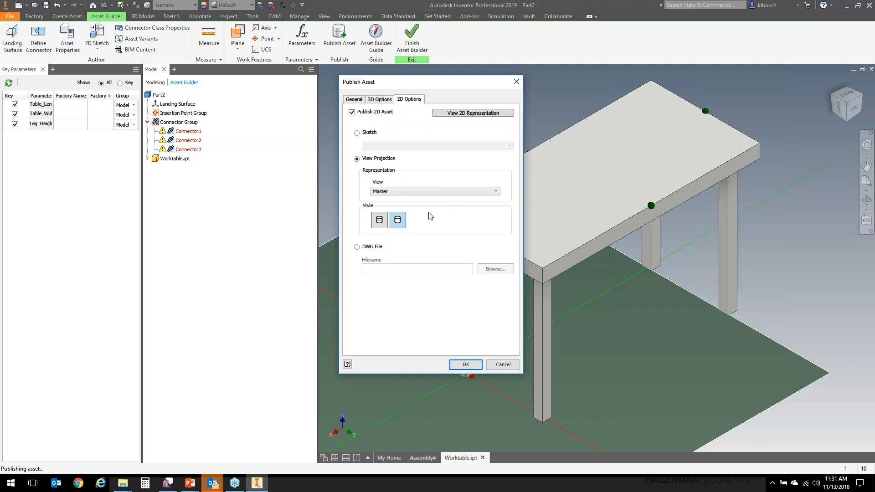
left_click(476, 364)
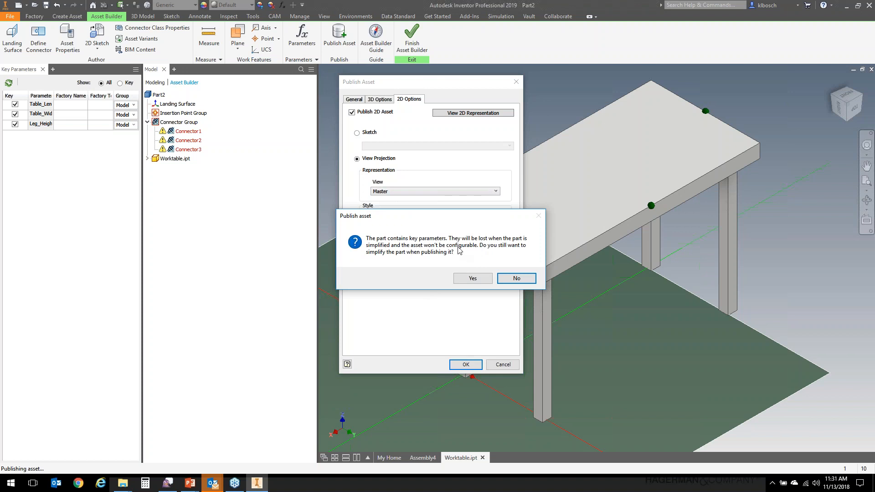
left_click(517, 279)
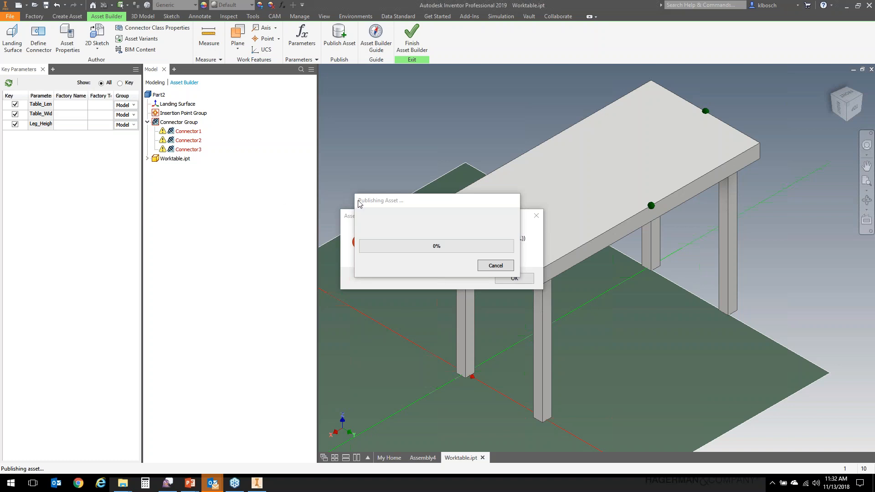
left_click_drag(383, 200, 180, 291)
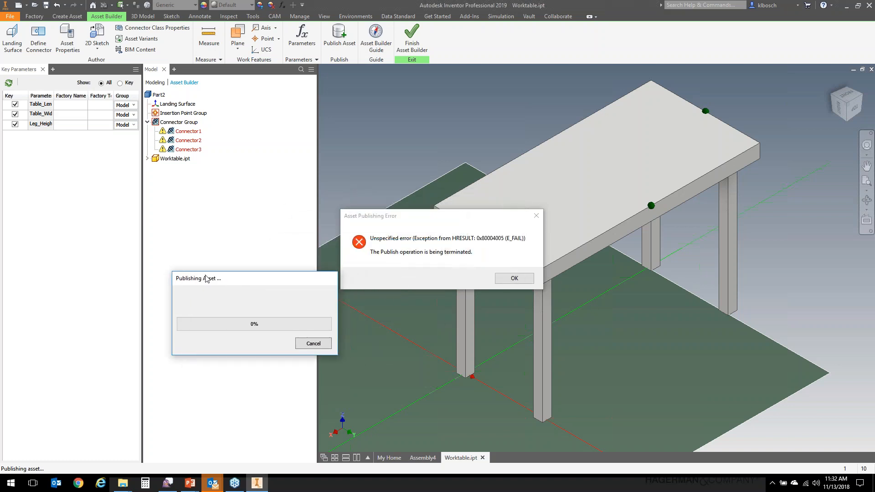
left_click(513, 277)
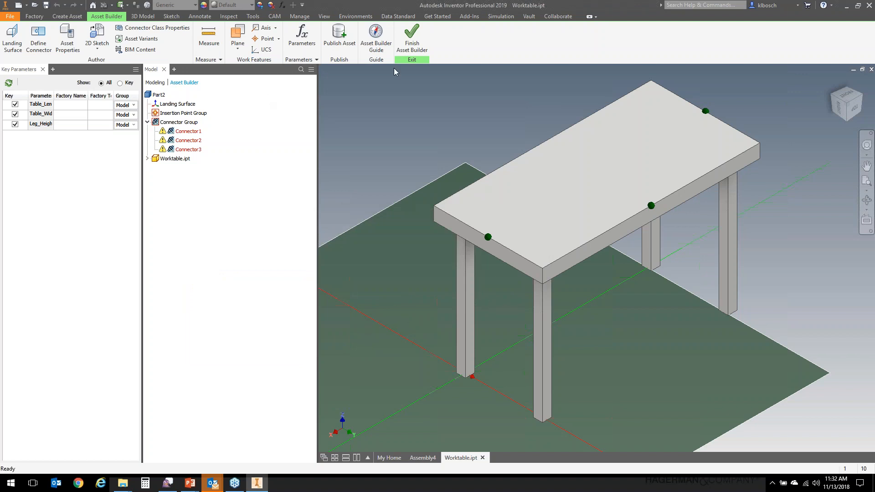
Step: Save the part and try again to publish Worktable to the local User Assets folder with Simplify off
left_click(339, 36)
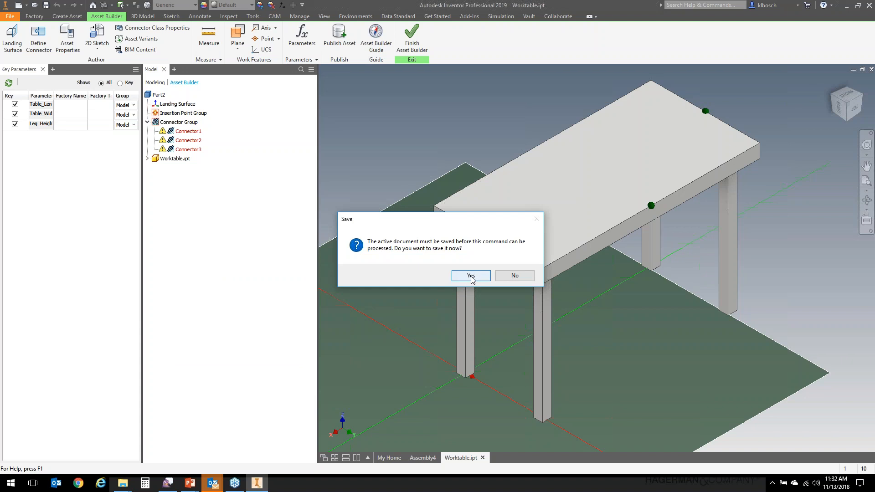
left_click(466, 279)
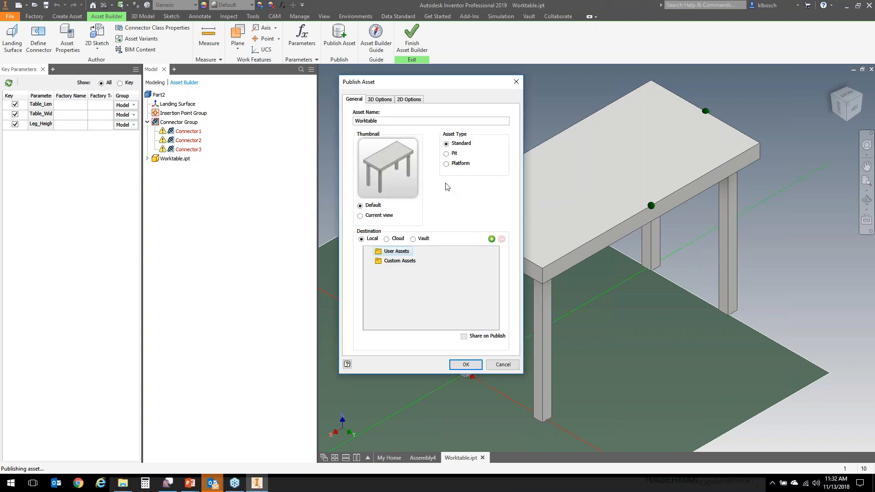
left_click(384, 101)
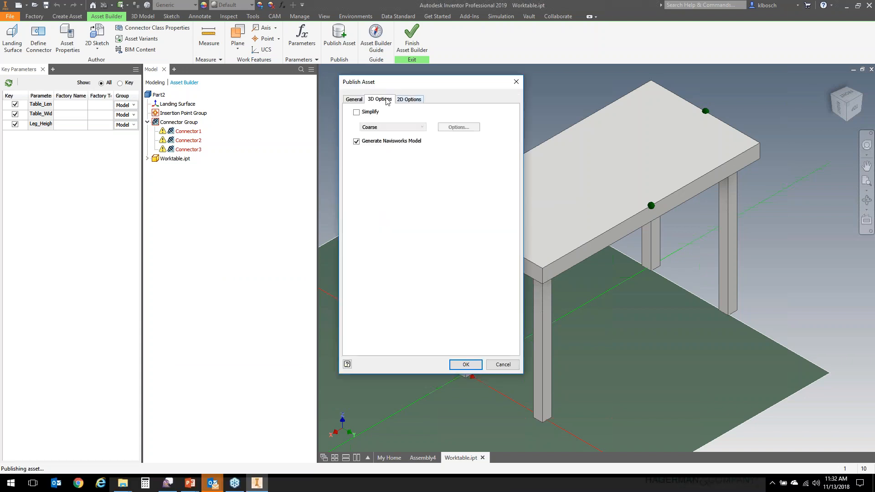
left_click(466, 365)
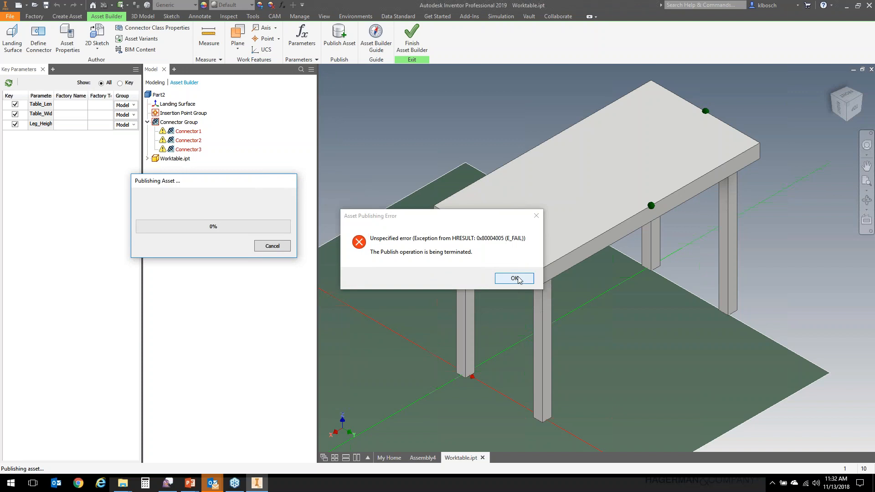
left_click(523, 279)
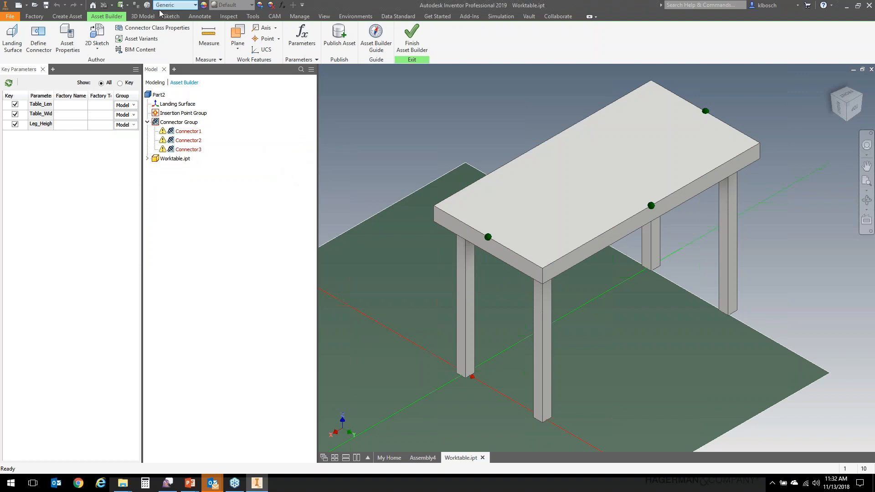
Step: Leave and reopen the Asset Builder, and save a copy of the part as wktaBLE.ipt in the Custom Asset Library folder
left_click(412, 37)
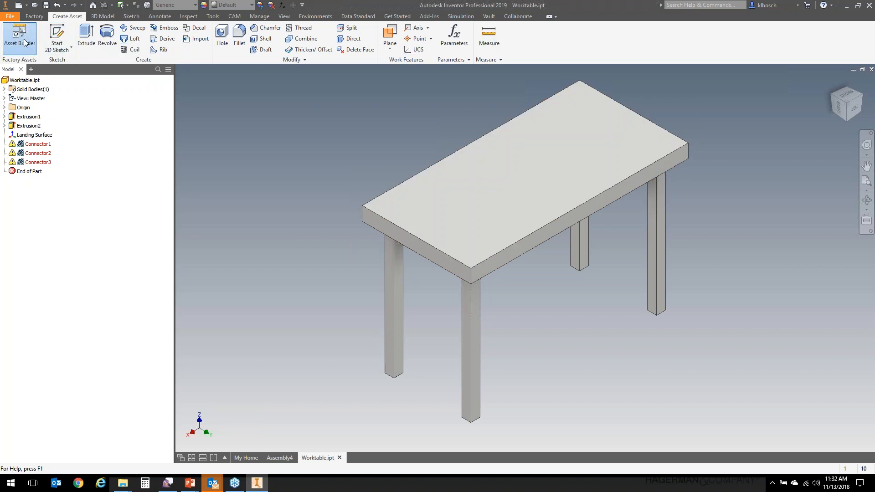
left_click(19, 38)
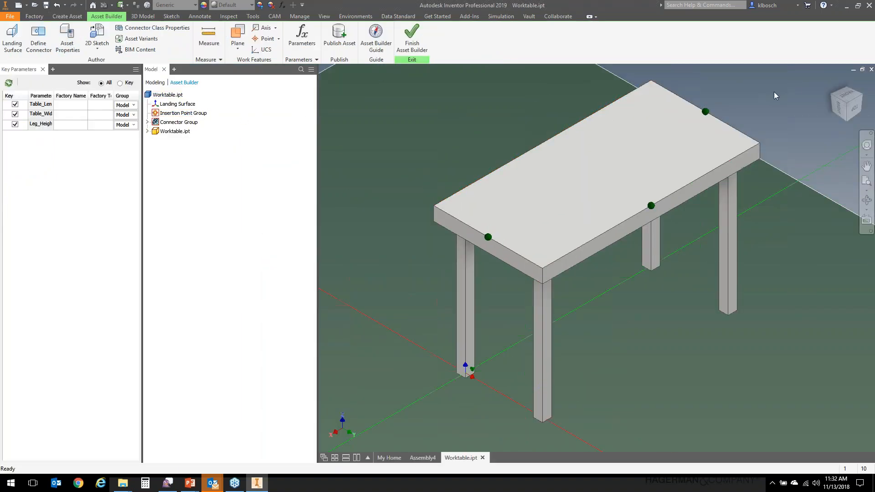
left_click(9, 17)
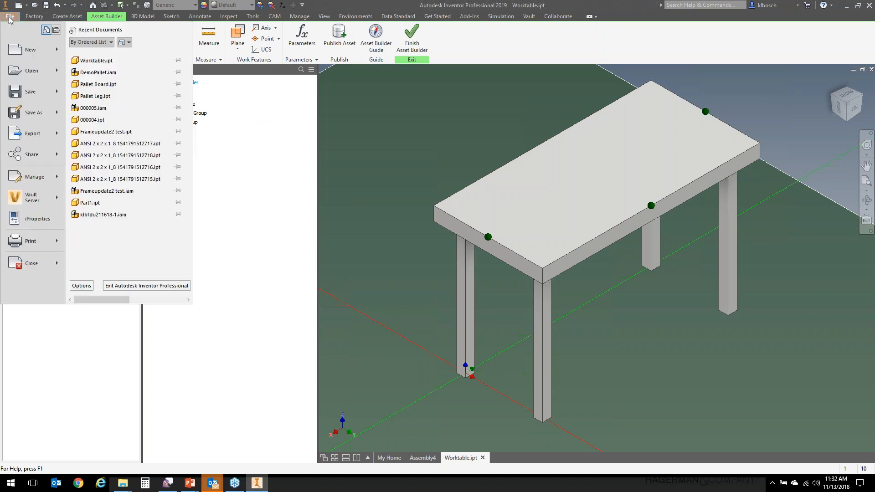
left_click(29, 117)
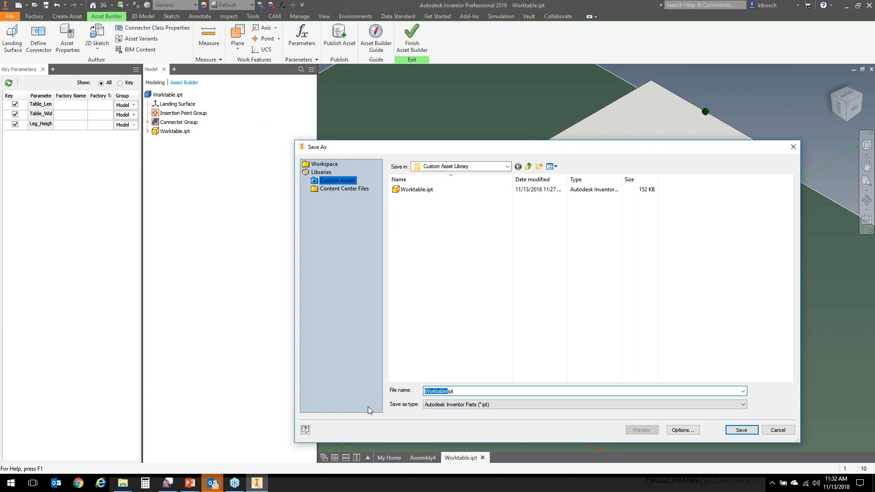
type("wktaBLE")
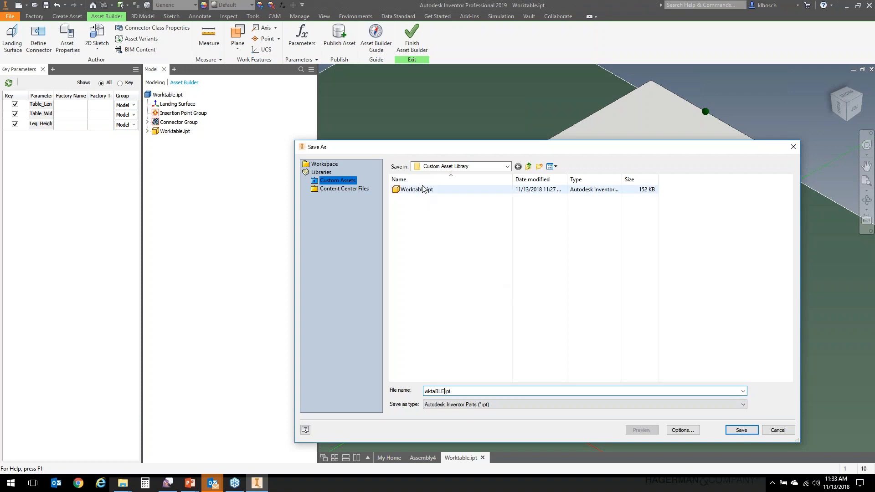
left_click(742, 430)
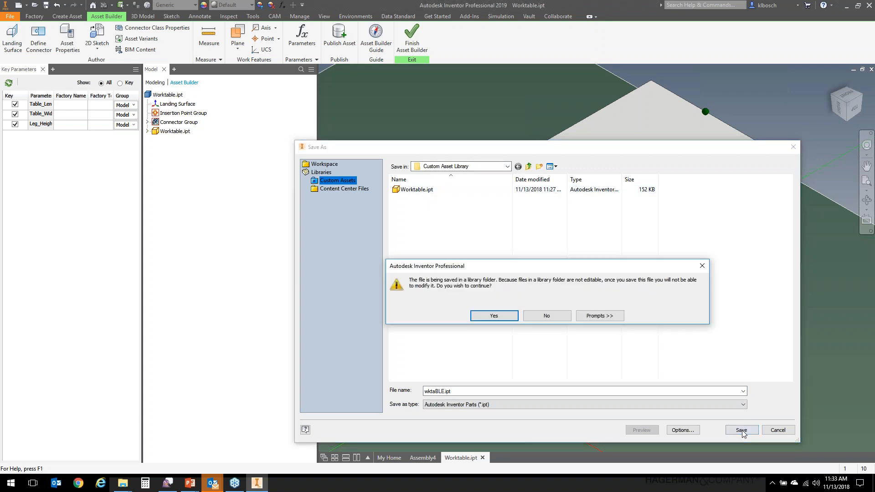
left_click(487, 317)
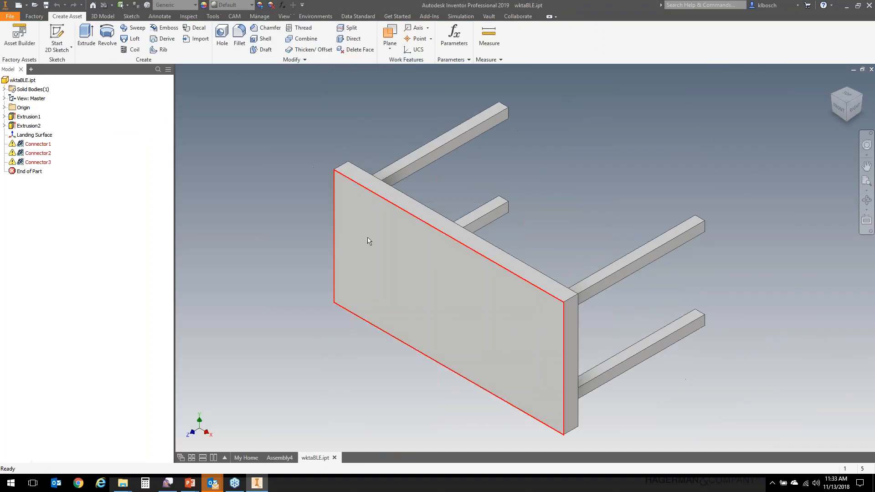
Step: Reopen the Asset Builder, save the part and try to publish it as wktaBLE to the local User Assets folder
left_click(19, 37)
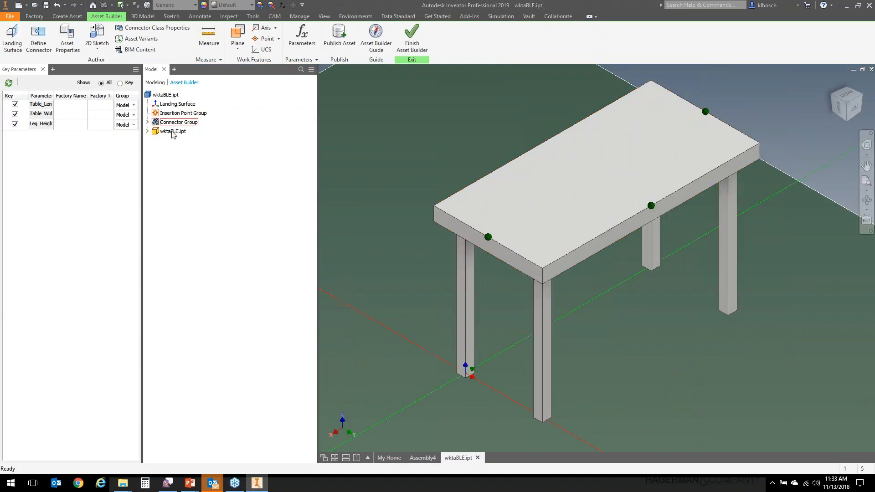
left_click(337, 37)
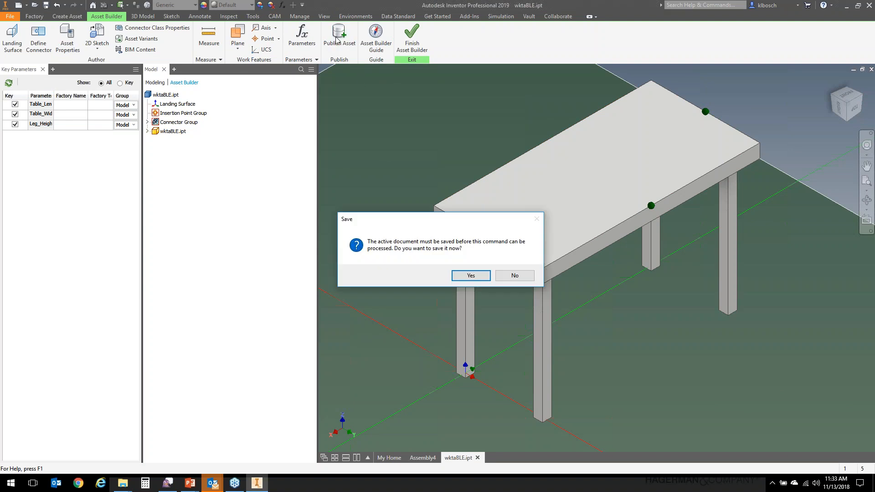
left_click(471, 277)
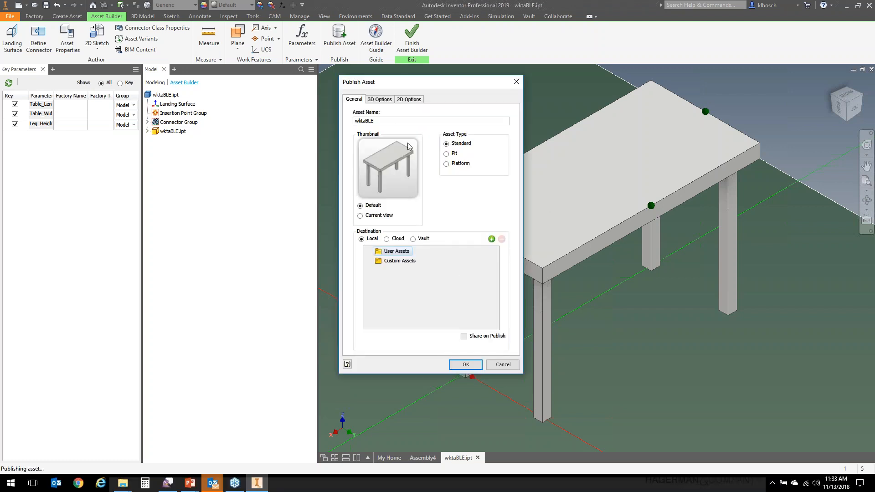
left_click(465, 366)
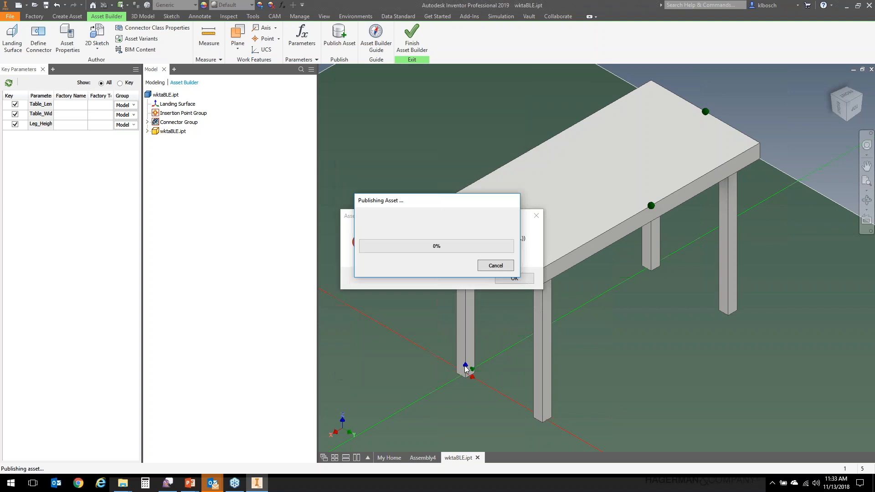
left_click_drag(436, 207, 146, 182)
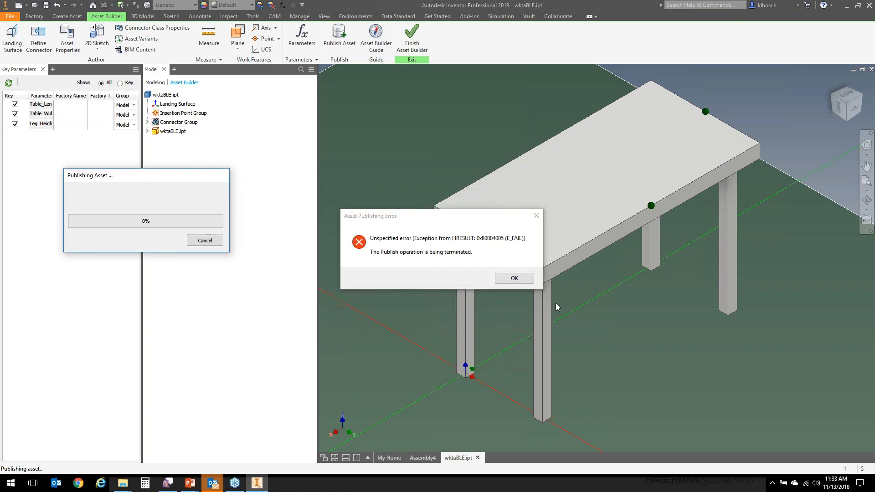
left_click(519, 283)
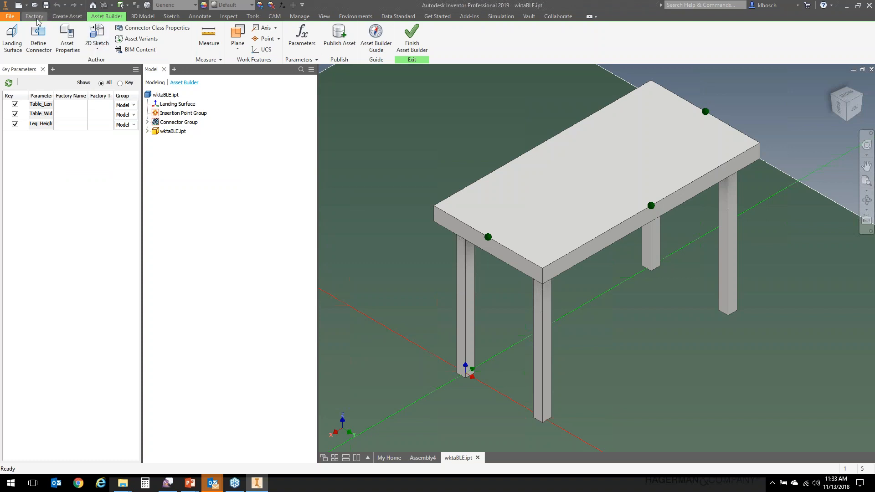
Step: Save the part and make another attempt to publish wktaBLE as a Standard local asset, cancelling the running publish operation
left_click(340, 37)
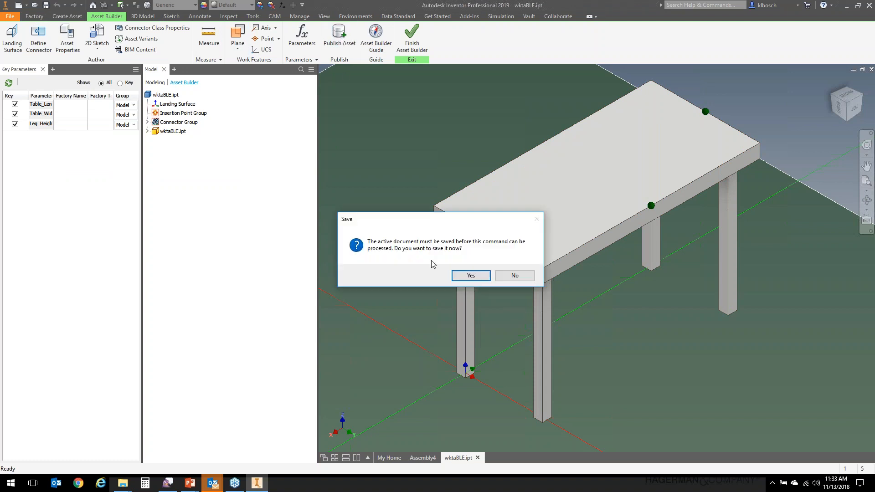
left_click(471, 275)
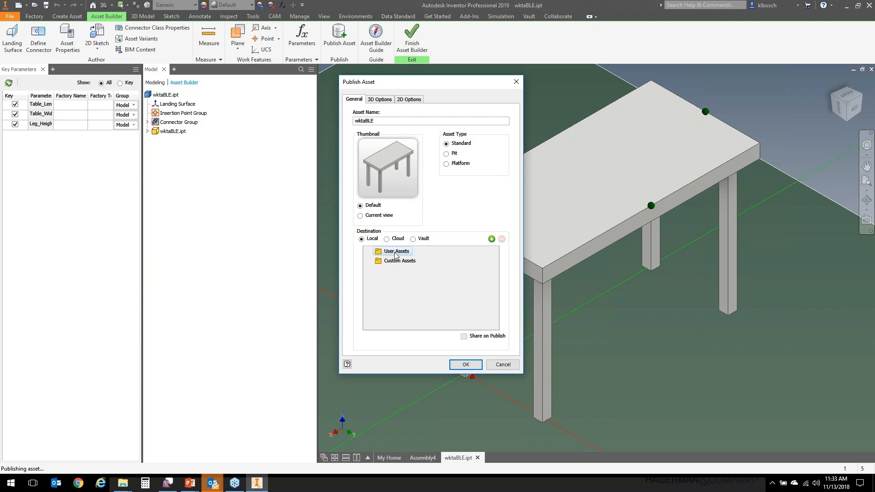
left_click(465, 364)
left_click(496, 266)
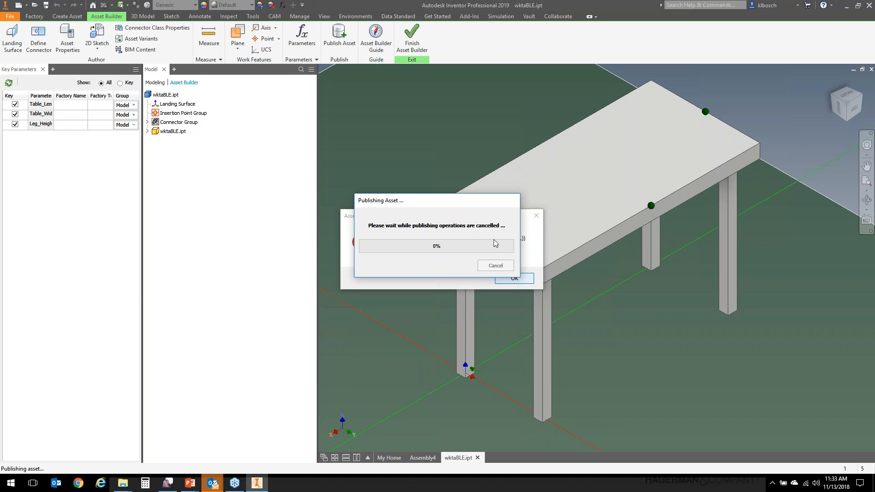
left_click_drag(446, 203, 365, 85)
left_click(515, 279)
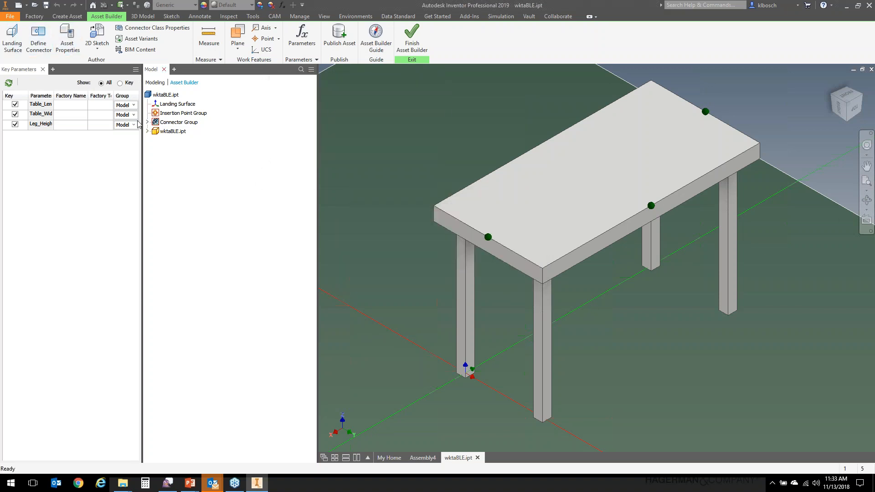
Step: Leave the Asset Builder, return to Assembly4 and open the Custom Assets folder of the factory asset library
left_click(38, 16)
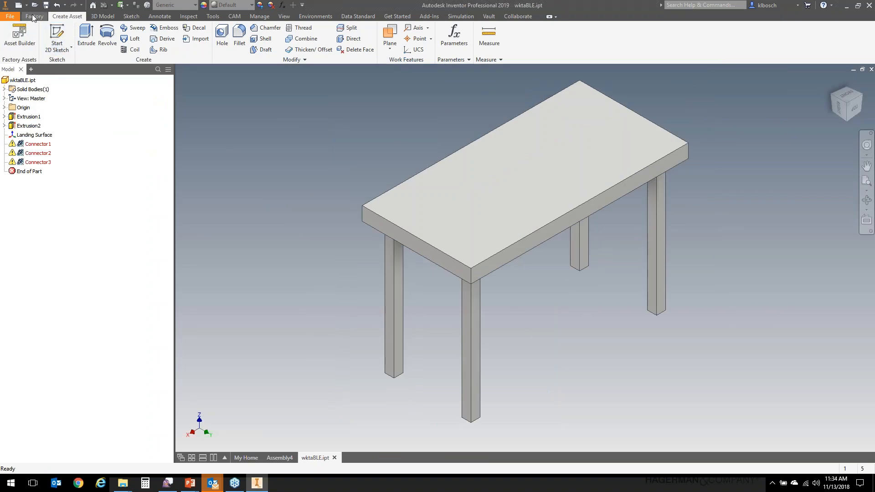
left_click(34, 15)
left_click(280, 458)
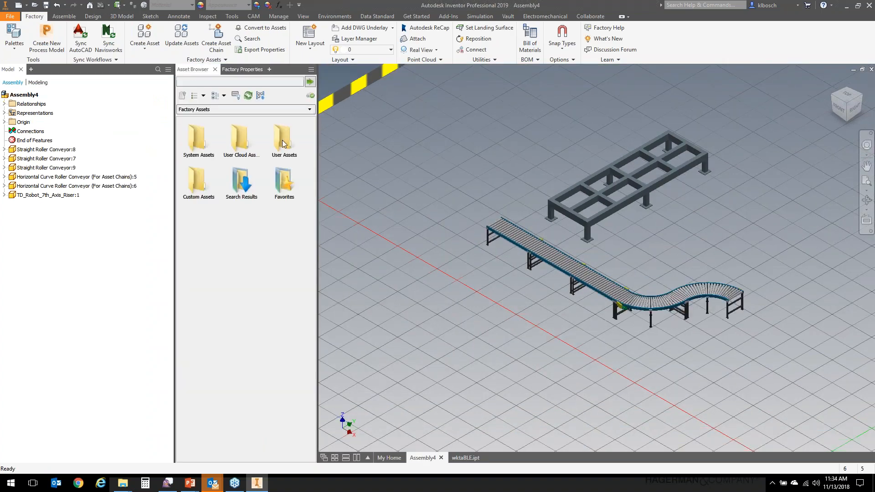
left_click(243, 145)
double_click(195, 177)
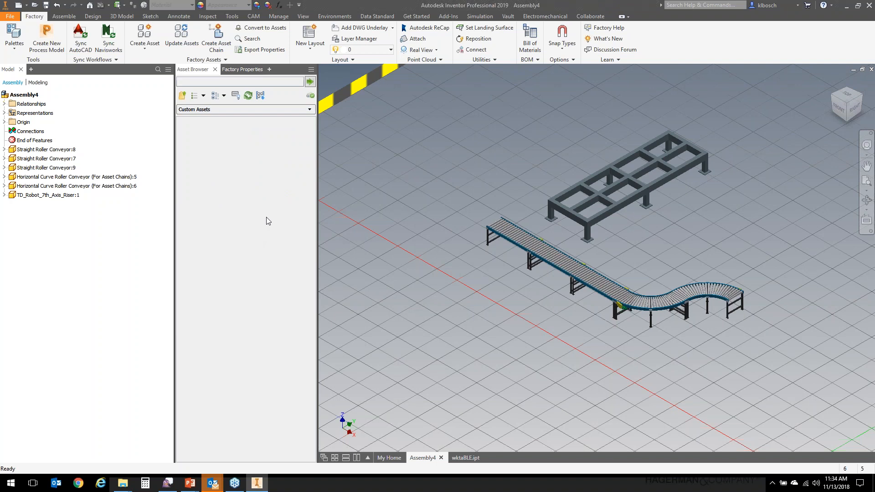
Step: Check the factory properties in Assembly4 and go back to browsing the Custom Assets folder
left_click(243, 70)
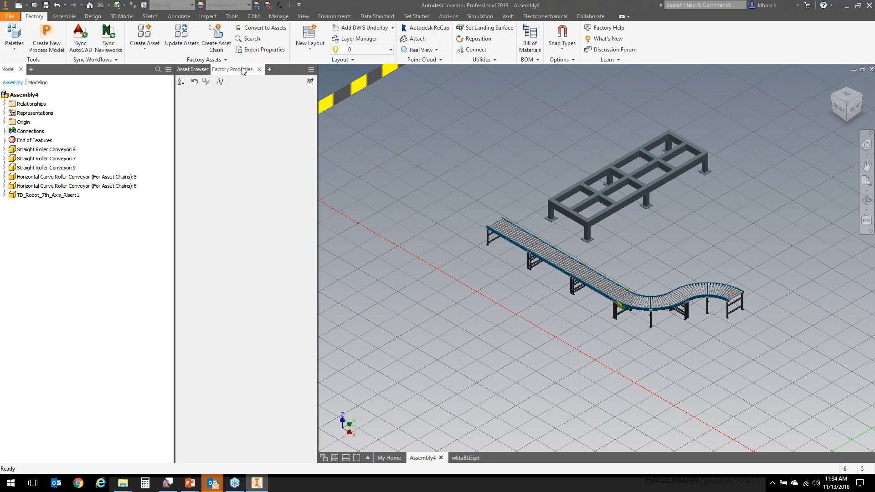
left_click(194, 70)
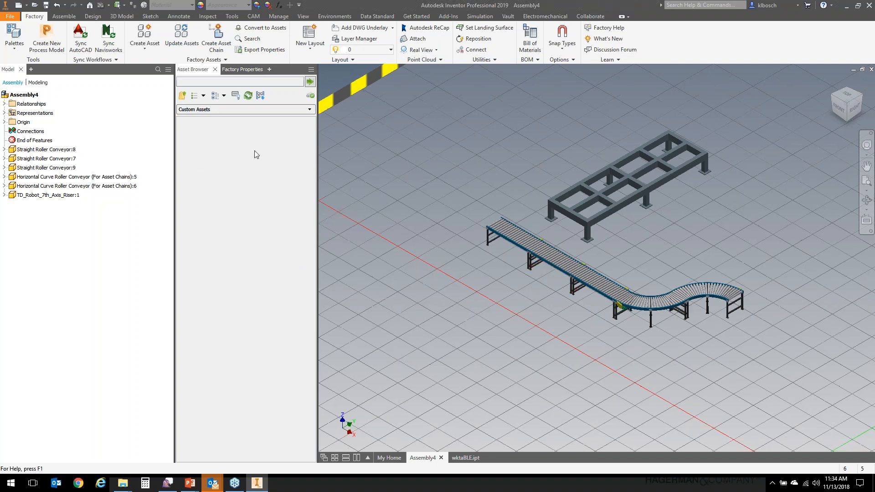
left_click(242, 68)
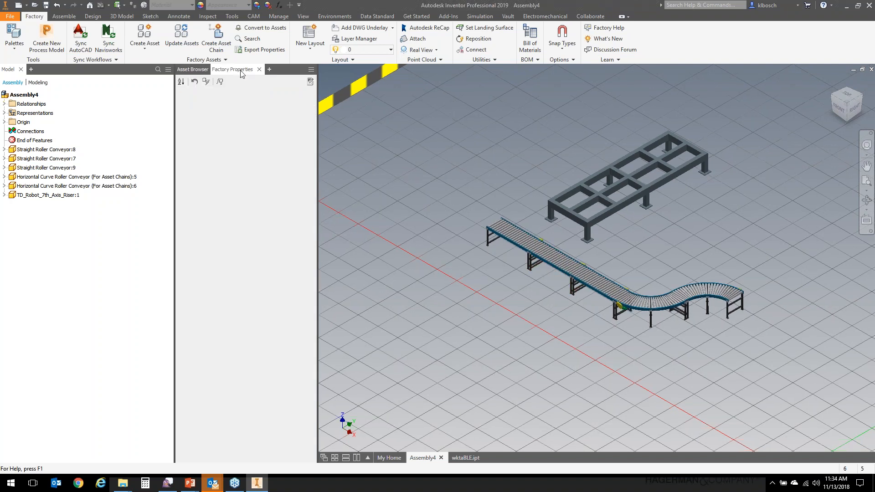
left_click(193, 71)
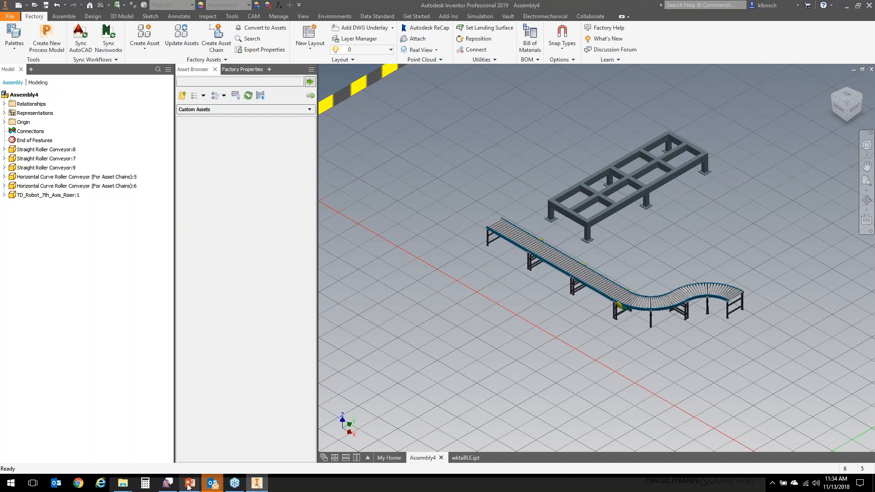
Step: Switch to the PowerPoint slide show and advance from the demo slide through the Q&A slide
mouse_move(191, 484)
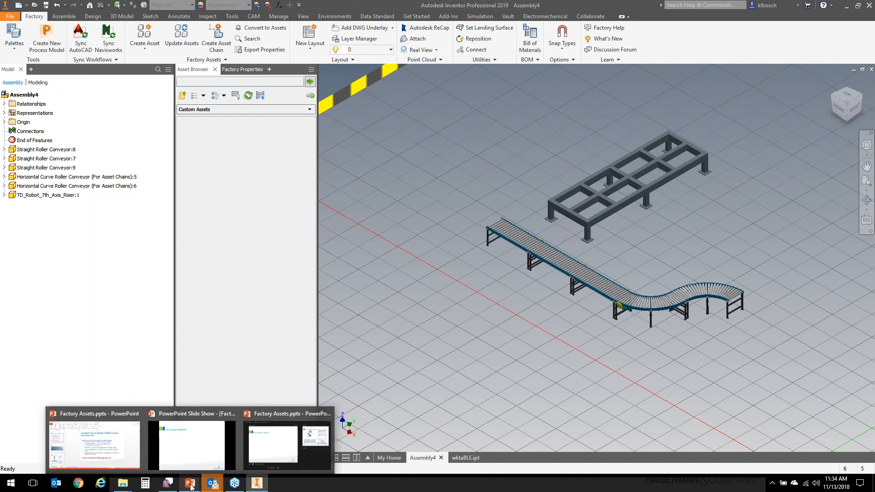
left_click(196, 451)
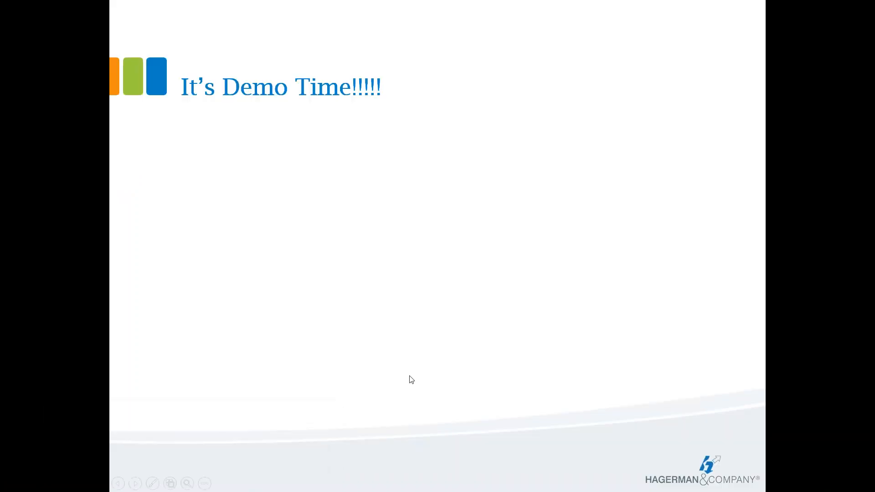
left_click(668, 368)
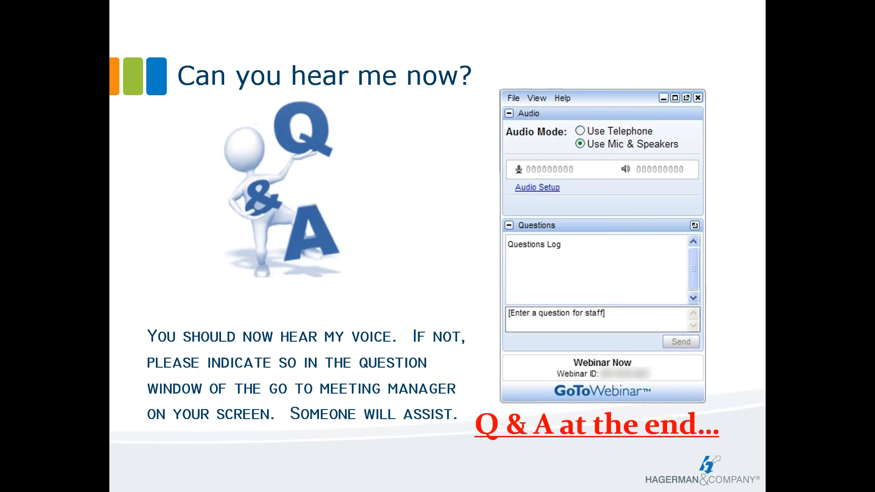
key("Right")
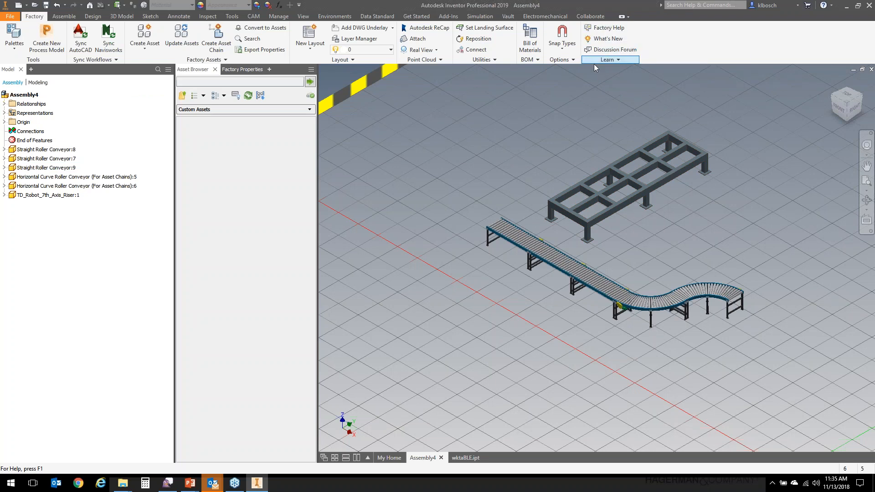
Step: Review the social media links offered among the Factory learning resources in Inventor
left_click(607, 61)
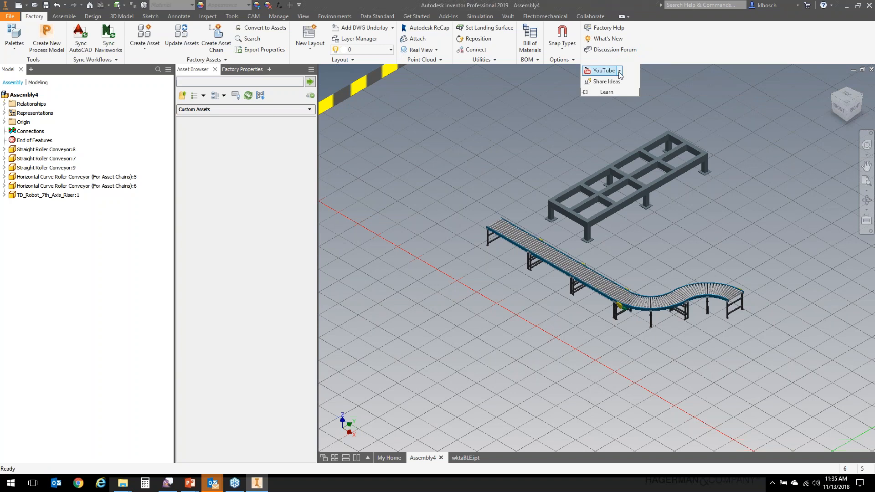
left_click(620, 71)
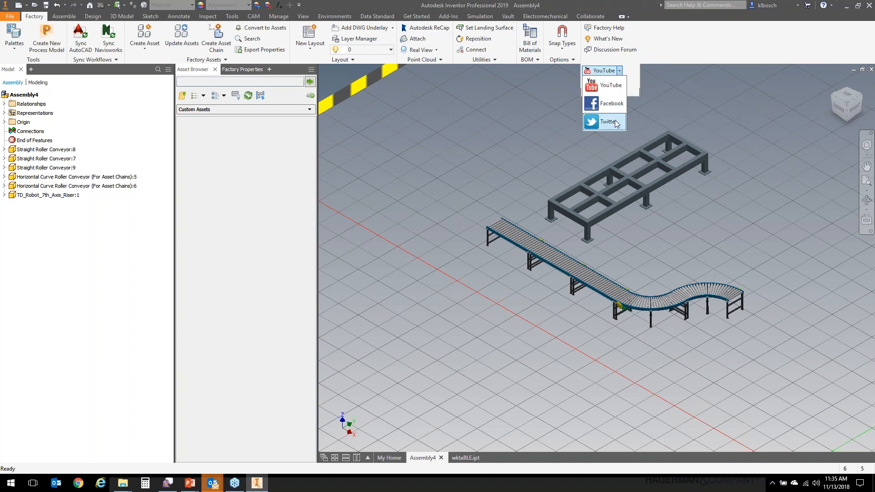
left_click(560, 115)
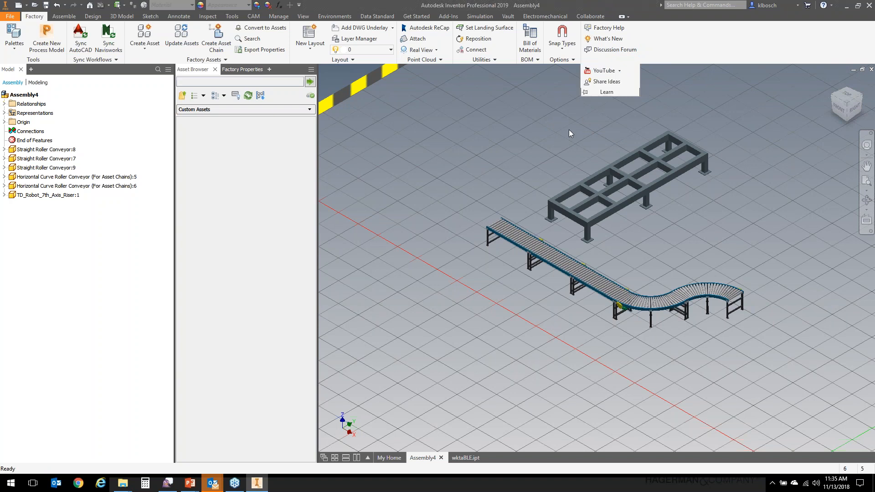